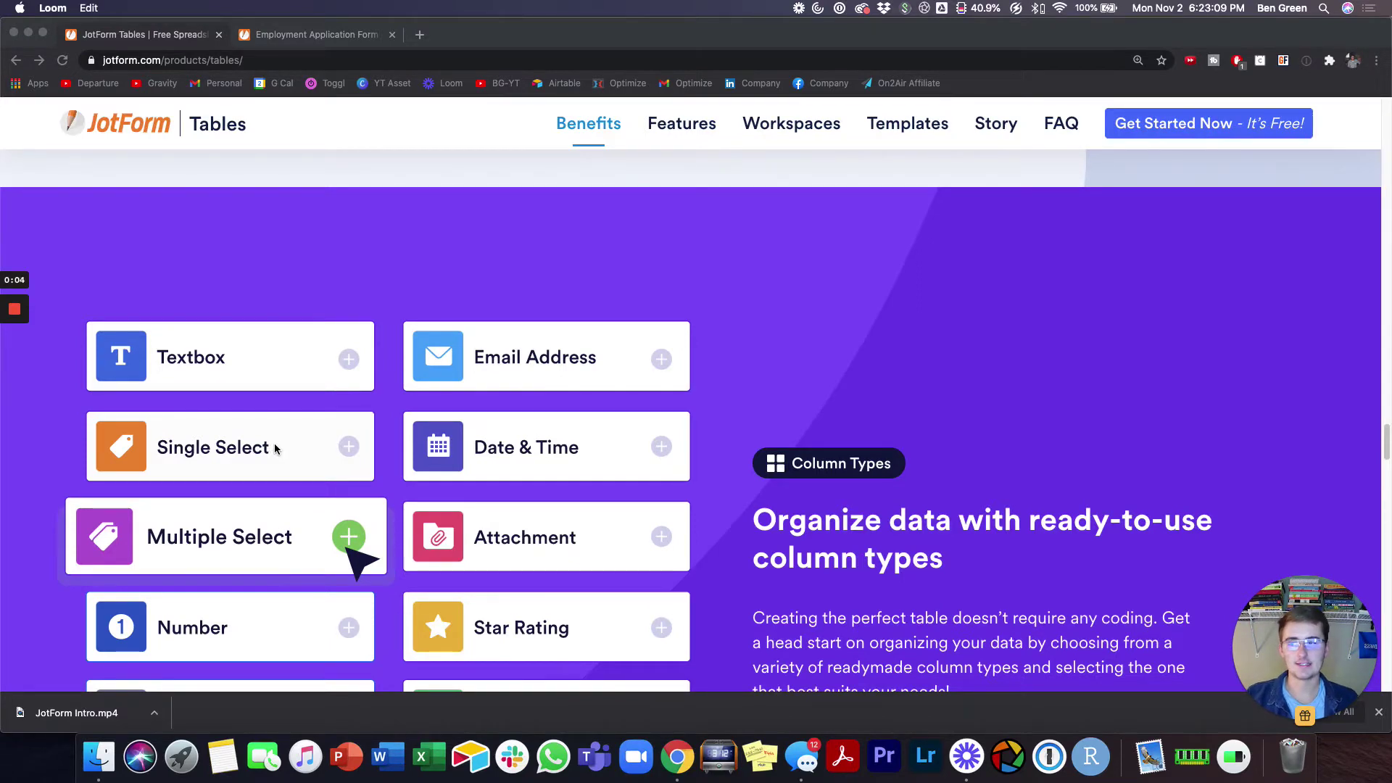
Step: Scroll through the JotForm Tables product page's column types, such as Number, Rollup and Counter
{"action": "scroll", "coordinate": [232, 428], "scroll_direction": "up", "scroll_amount": 2}
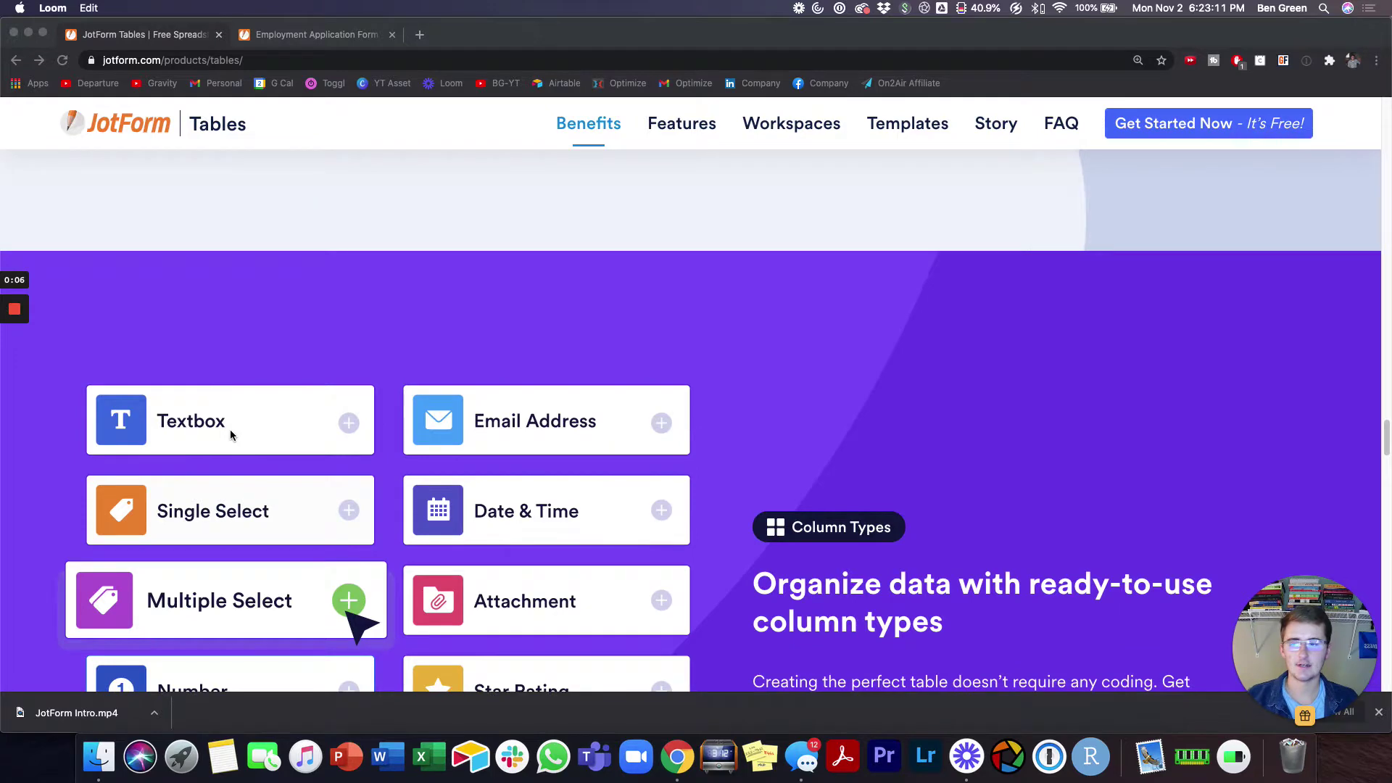
{"action": "scroll", "coordinate": [229, 430], "scroll_direction": "up", "scroll_amount": 10}
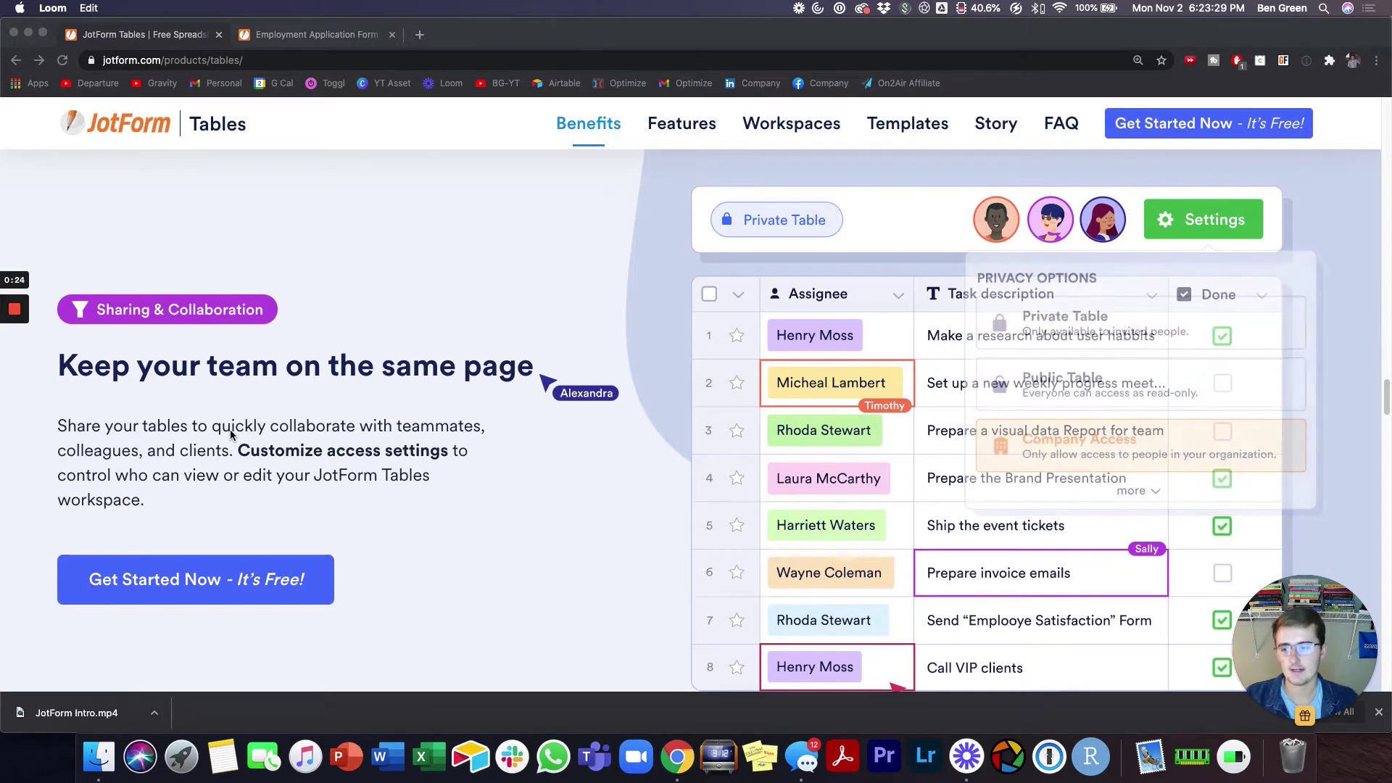
{"action": "scroll", "coordinate": [231, 432], "scroll_direction": "down", "scroll_amount": 2}
{"action": "scroll", "coordinate": [231, 435], "scroll_direction": "down", "scroll_amount": 1}
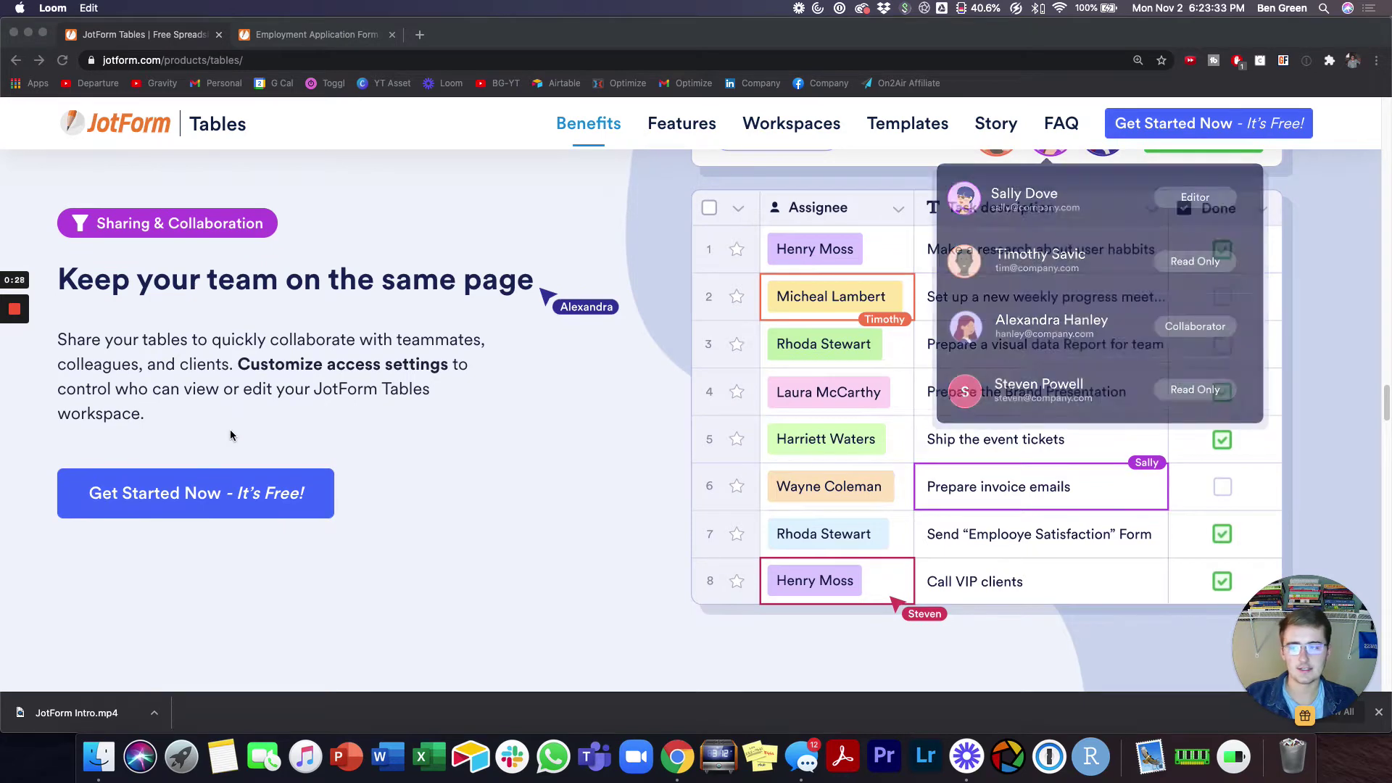
{"action": "scroll", "coordinate": [231, 435], "scroll_direction": "down", "scroll_amount": 1}
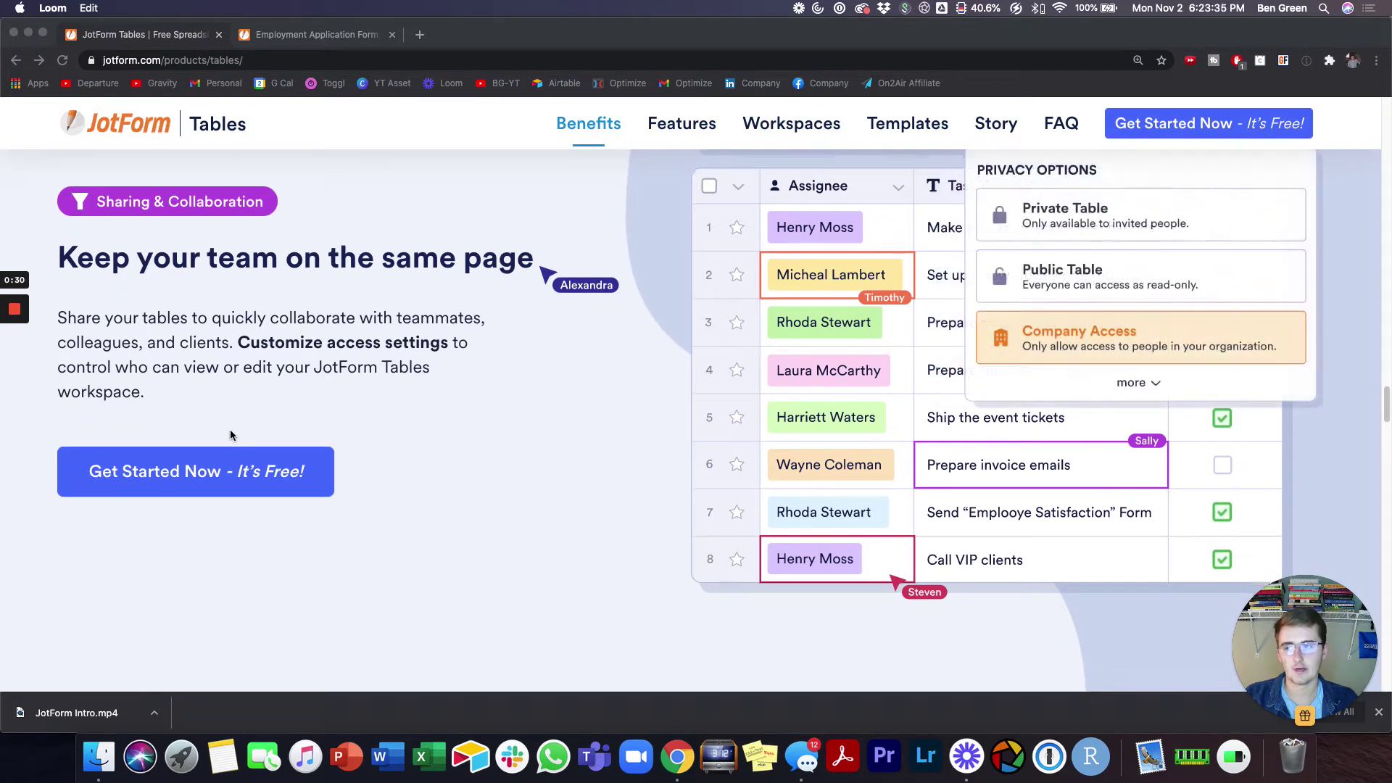
{"action": "scroll", "coordinate": [230, 435], "scroll_direction": "down", "scroll_amount": 8}
{"action": "scroll", "coordinate": [230, 435], "scroll_direction": "up", "scroll_amount": 6}
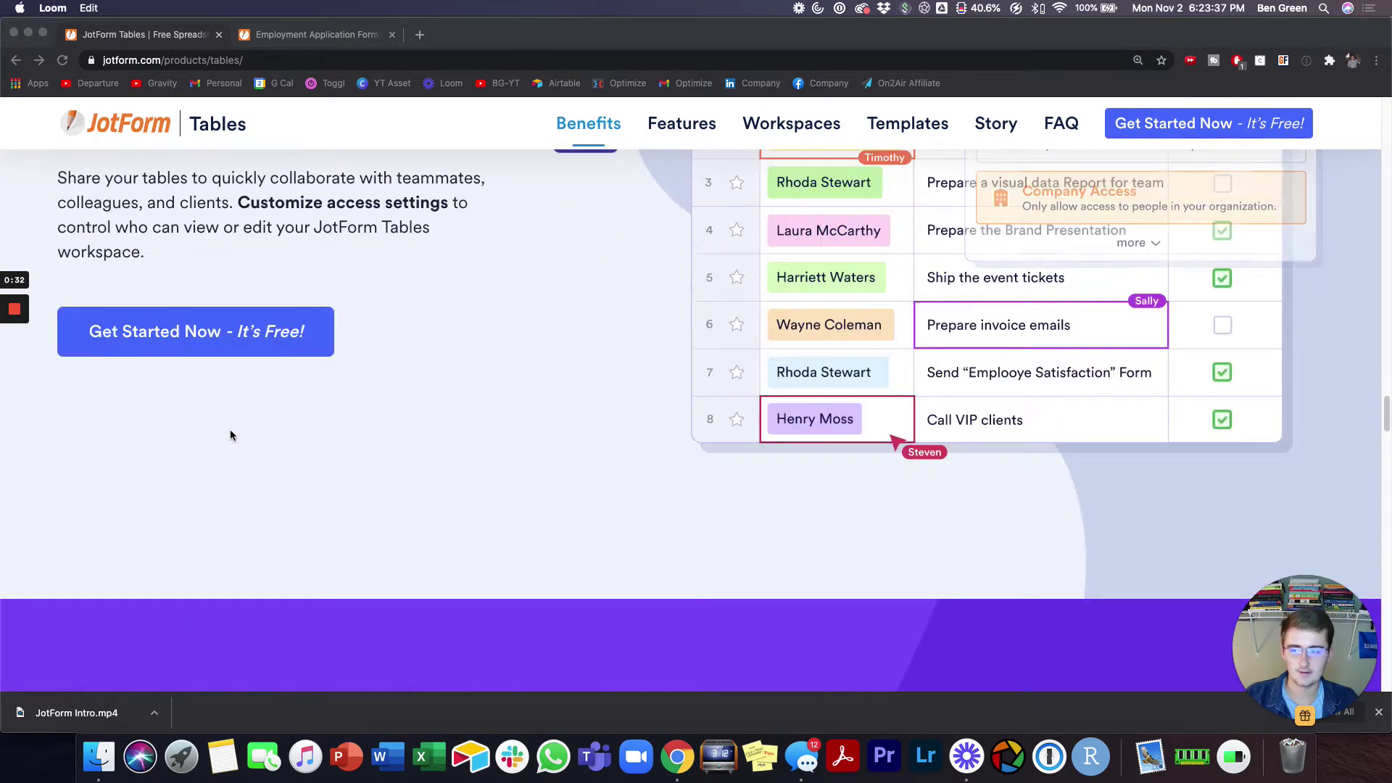
{"action": "scroll", "coordinate": [230, 435], "scroll_direction": "up", "scroll_amount": 2}
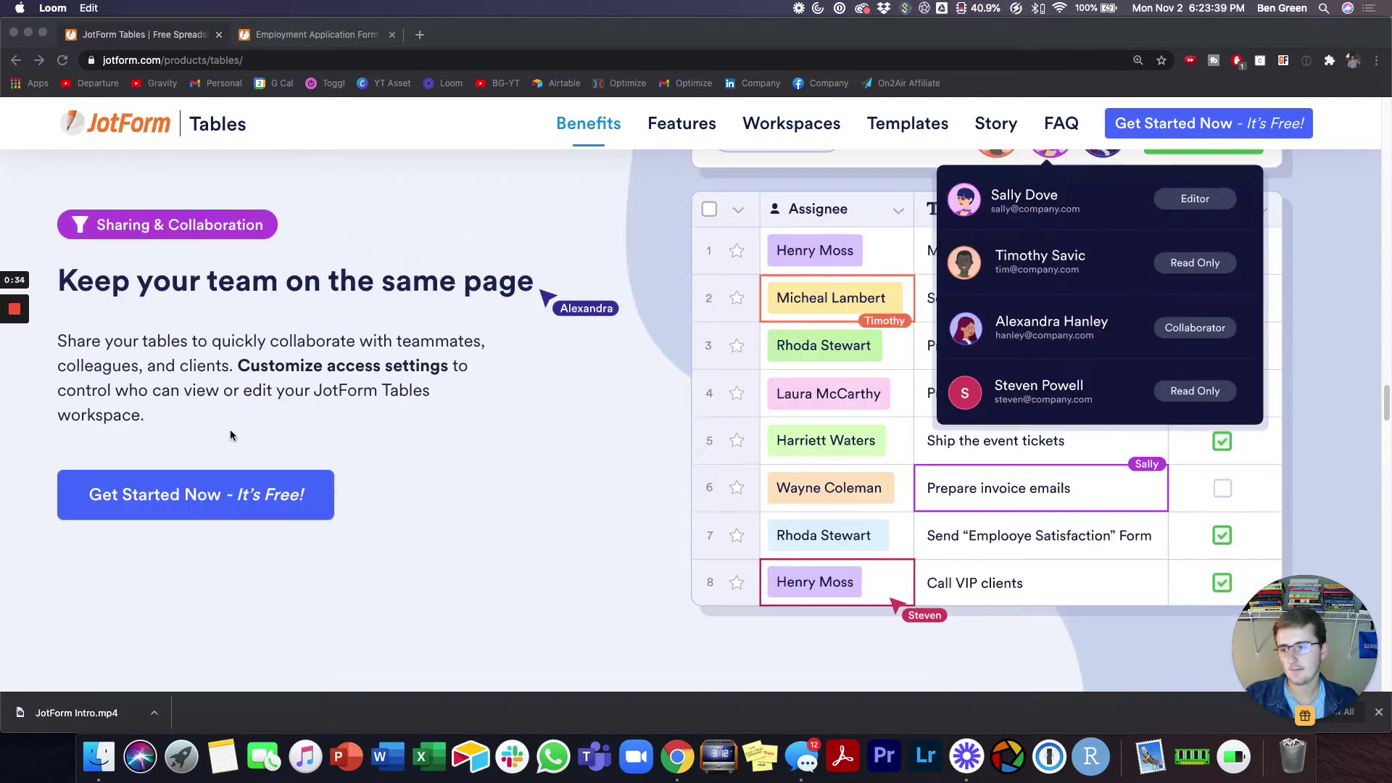
{"action": "scroll", "coordinate": [231, 435], "scroll_direction": "down", "scroll_amount": 10}
{"action": "scroll", "coordinate": [230, 435], "scroll_direction": "down", "scroll_amount": 8}
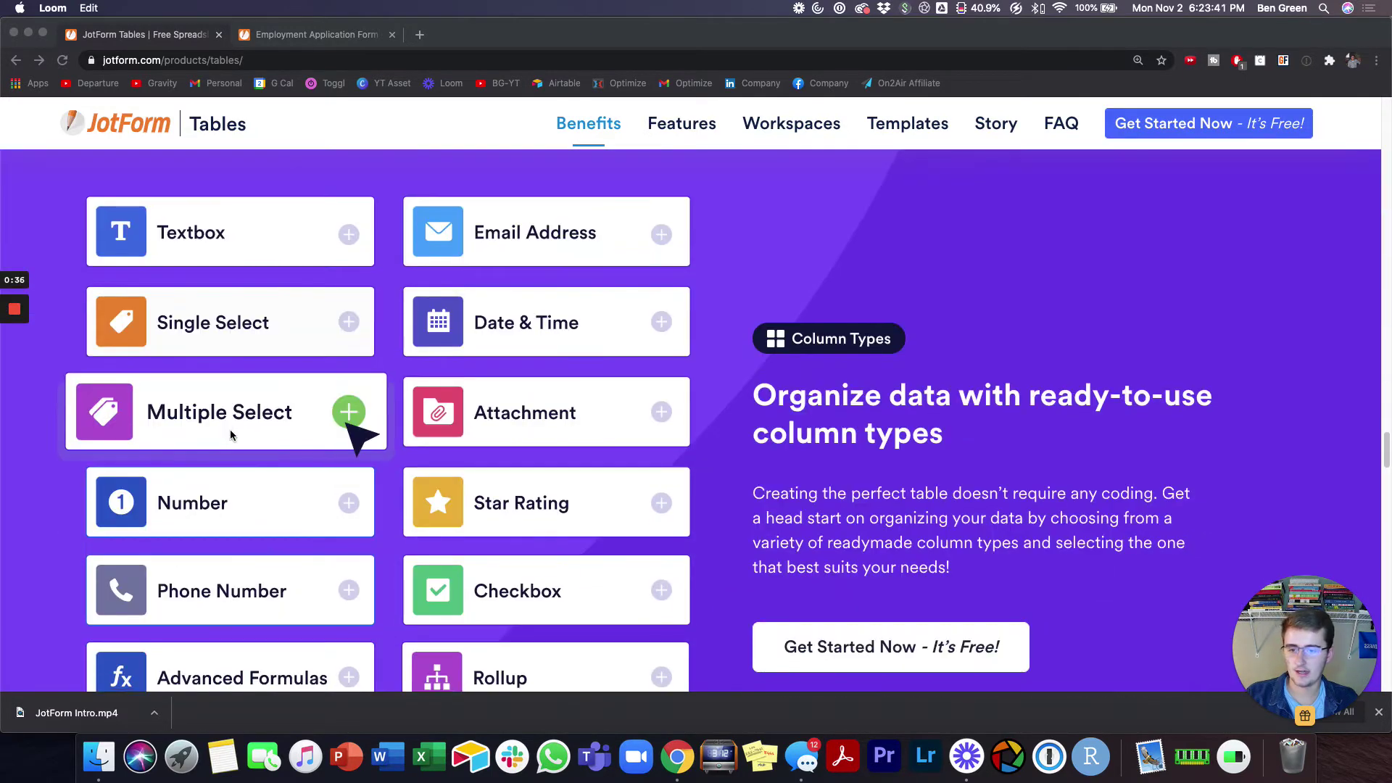
{"action": "scroll", "coordinate": [230, 434], "scroll_direction": "down", "scroll_amount": 1}
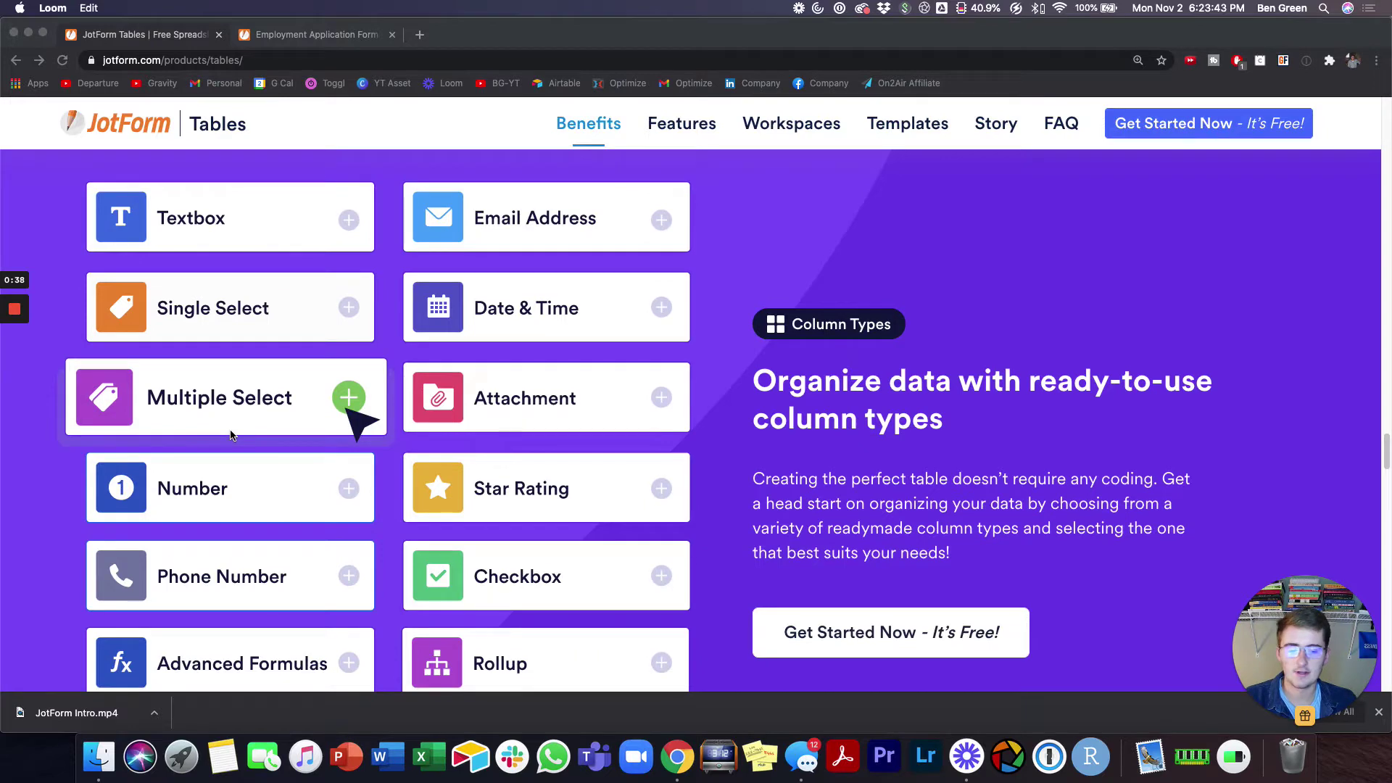
{"action": "scroll", "coordinate": [230, 435], "scroll_direction": "down", "scroll_amount": 4}
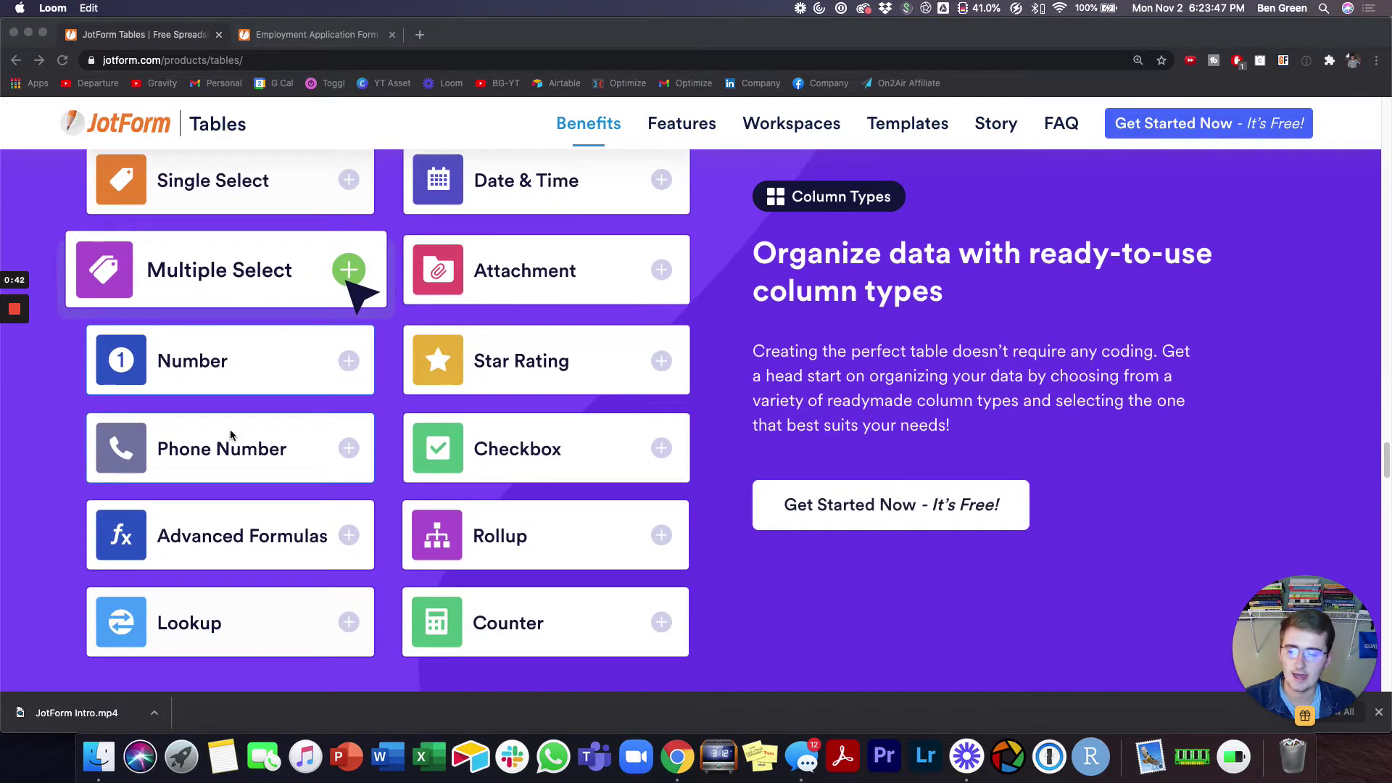
{"action": "scroll", "coordinate": [230, 433], "scroll_direction": "up", "scroll_amount": 4}
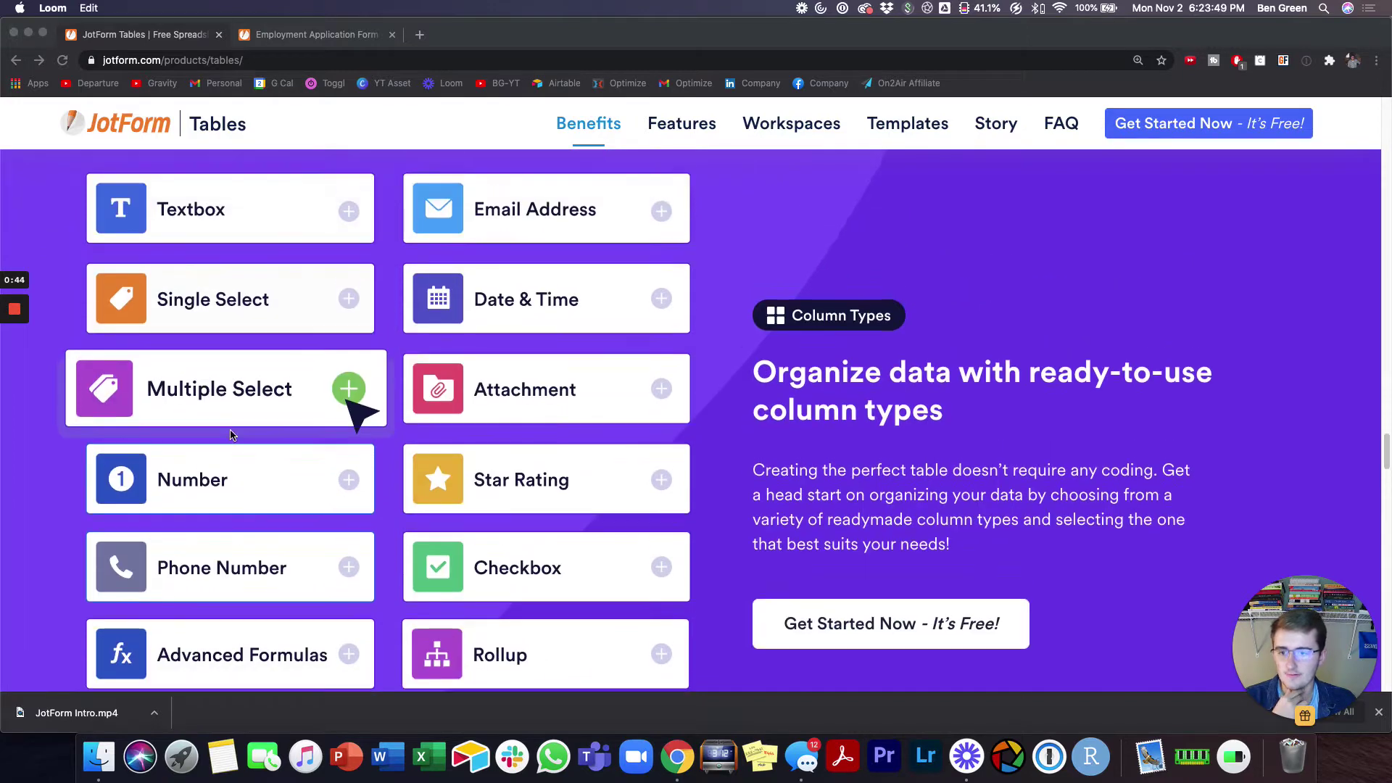
{"action": "scroll", "coordinate": [231, 435], "scroll_direction": "up", "scroll_amount": 1}
{"action": "scroll", "coordinate": [231, 435], "scroll_direction": "down", "scroll_amount": 1}
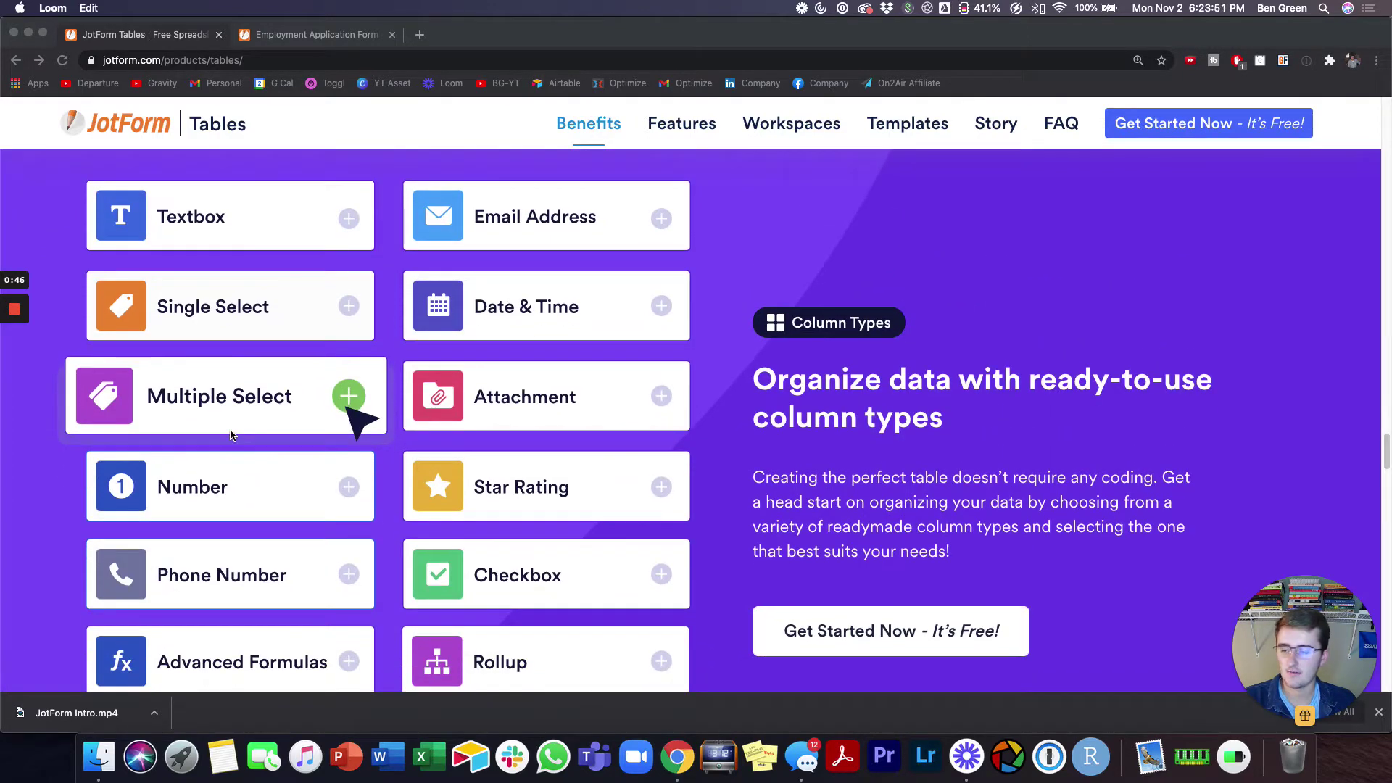
{"action": "scroll", "coordinate": [230, 435], "scroll_direction": "down", "scroll_amount": 3}
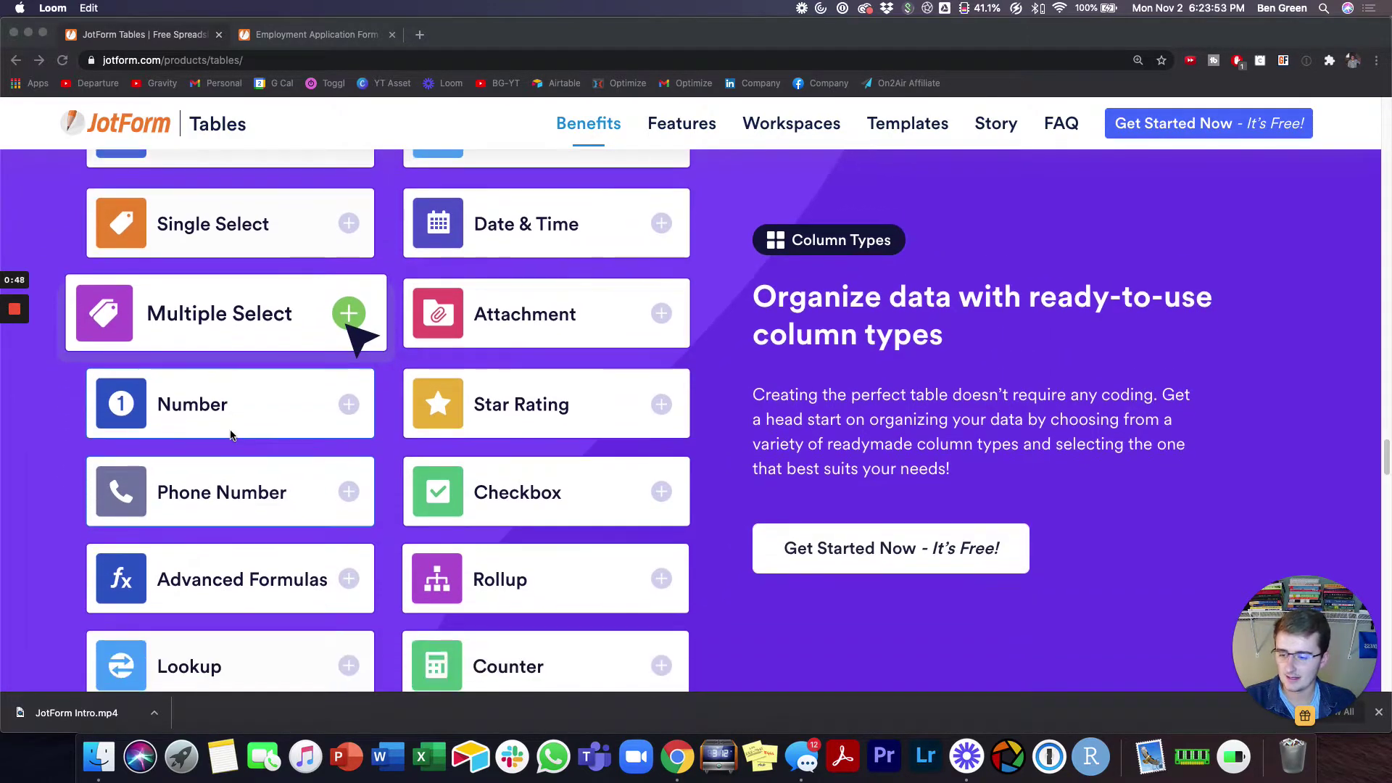
{"action": "scroll", "coordinate": [231, 435], "scroll_direction": "down", "scroll_amount": 1}
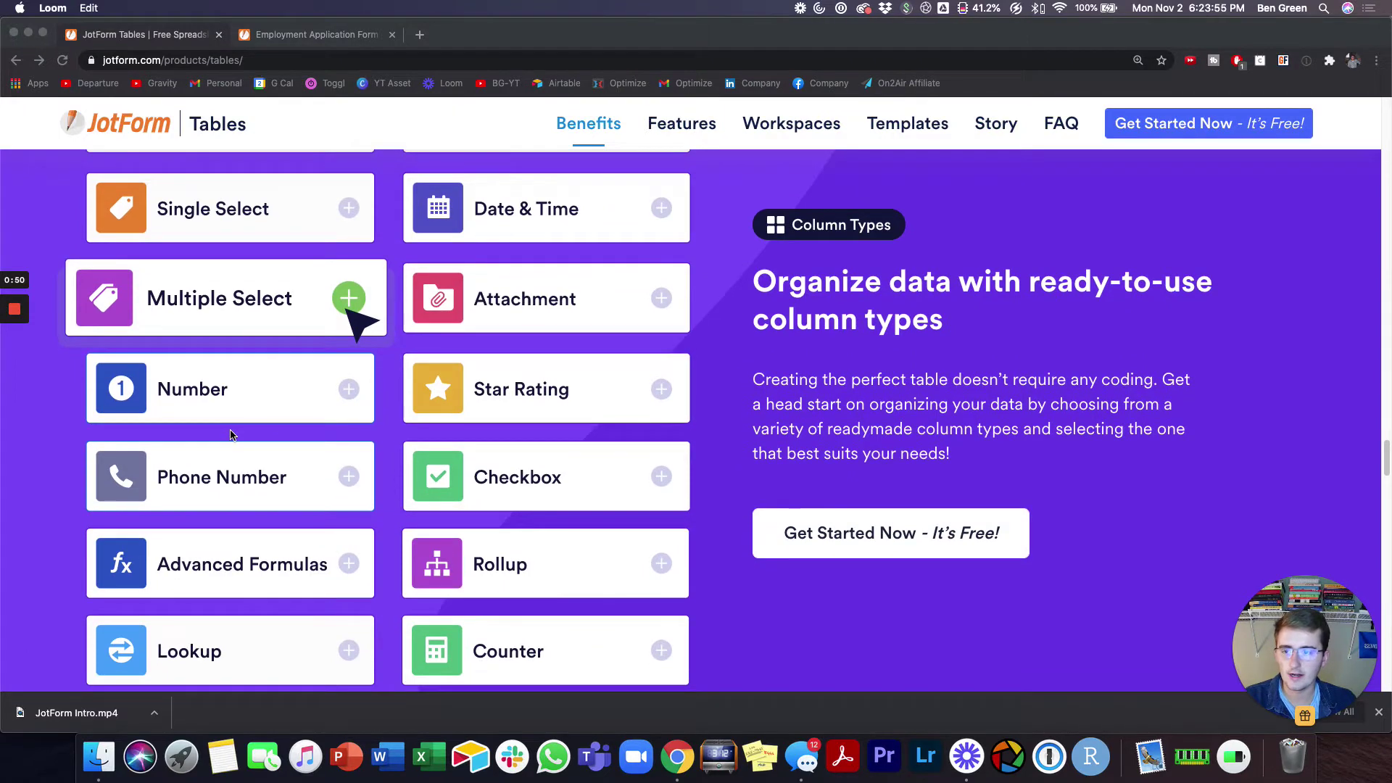
{"action": "scroll", "coordinate": [231, 435], "scroll_direction": "down", "scroll_amount": 1}
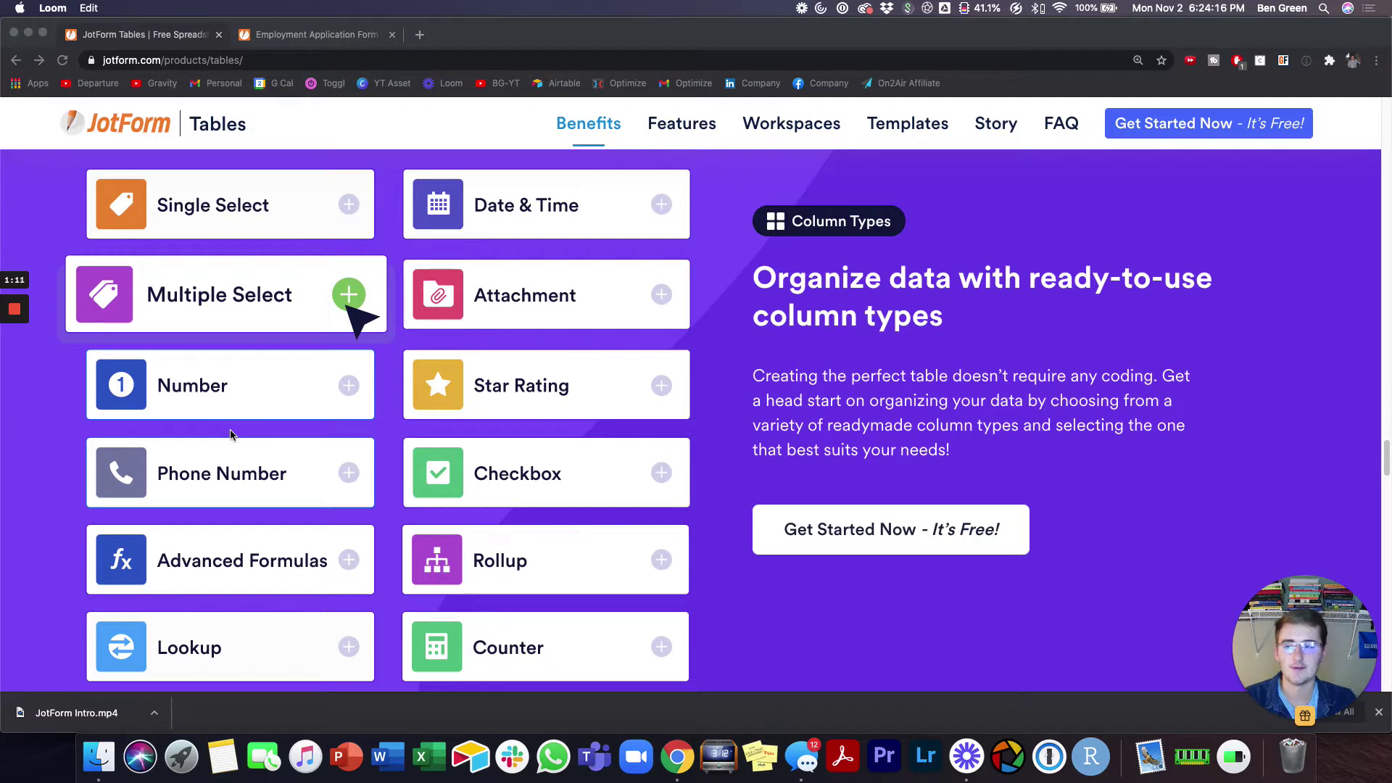
Step: Switch to the Employment Application Form table and open its linked Form dropdown
{"action": "left_click", "coordinate": [271, 36]}
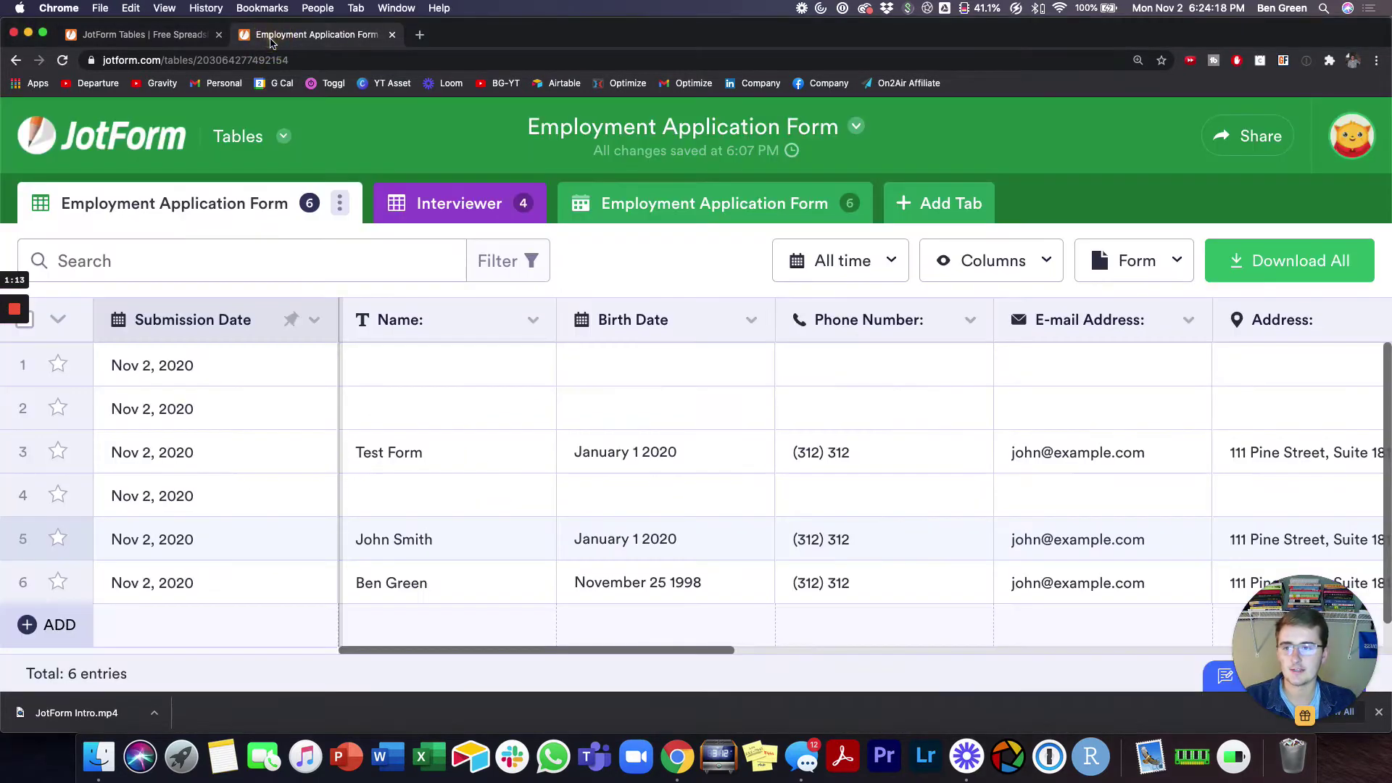
{"action": "scroll", "coordinate": [475, 390], "scroll_direction": "down", "scroll_amount": 1}
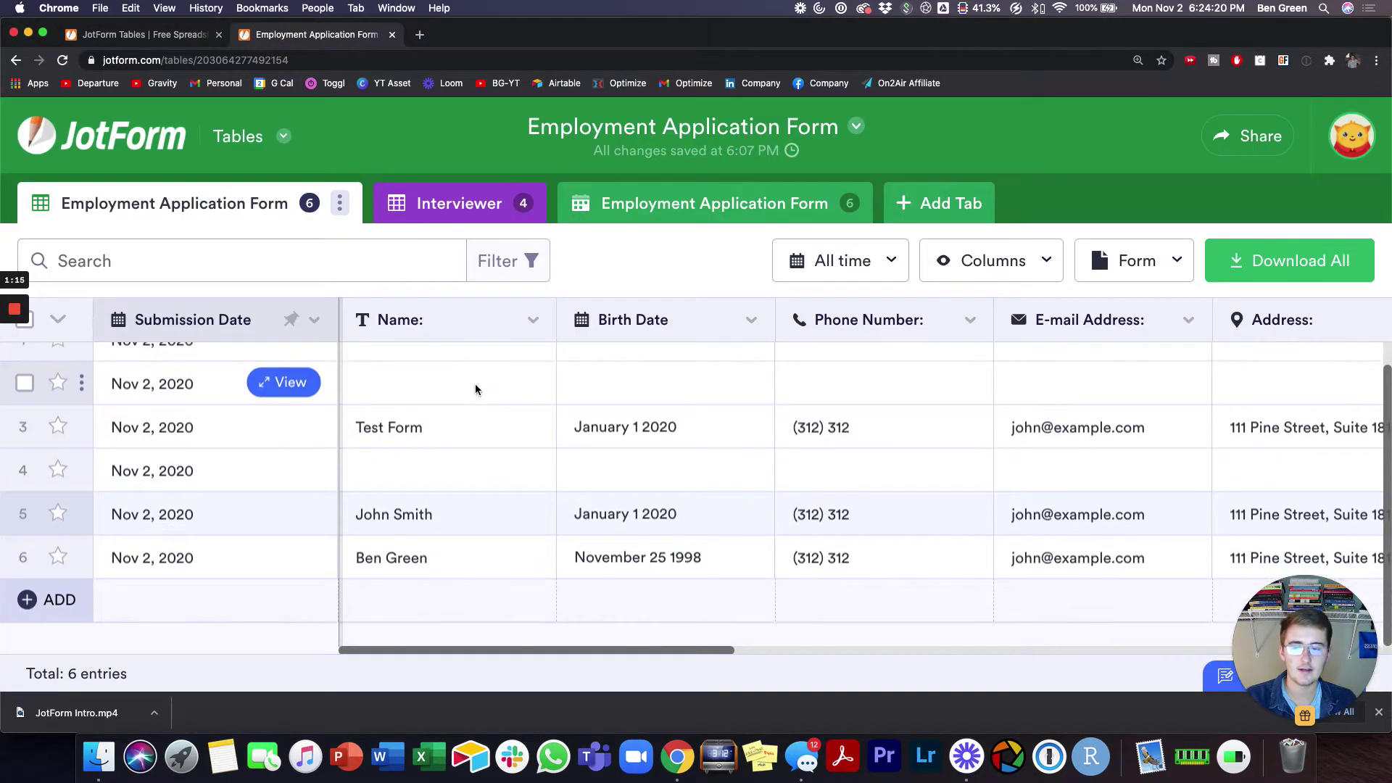
{"action": "scroll", "coordinate": [475, 390], "scroll_direction": "up", "scroll_amount": 1}
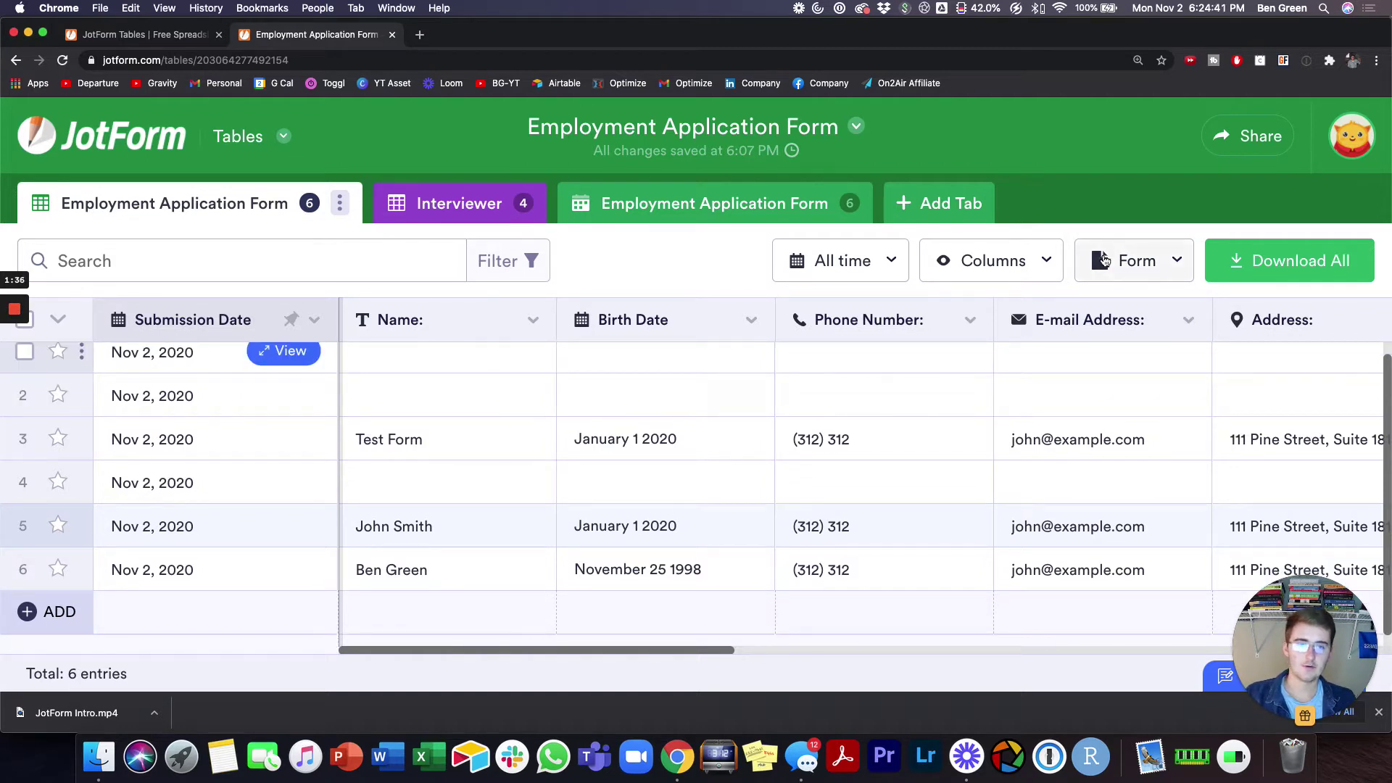
{"action": "left_click", "coordinate": [1103, 261]}
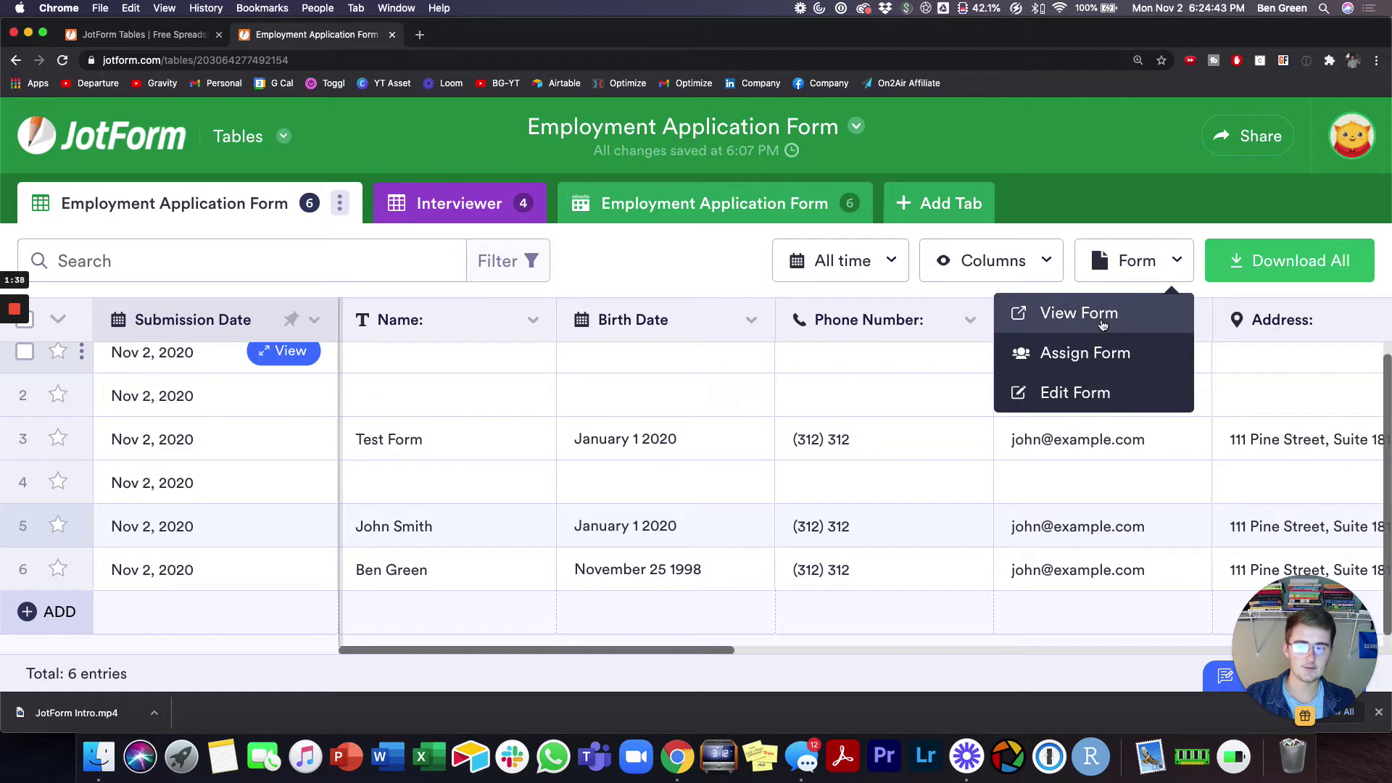
Step: View the live Employment Application form in a new tab, then return to the submissions table
{"action": "left_click", "coordinate": [1101, 320]}
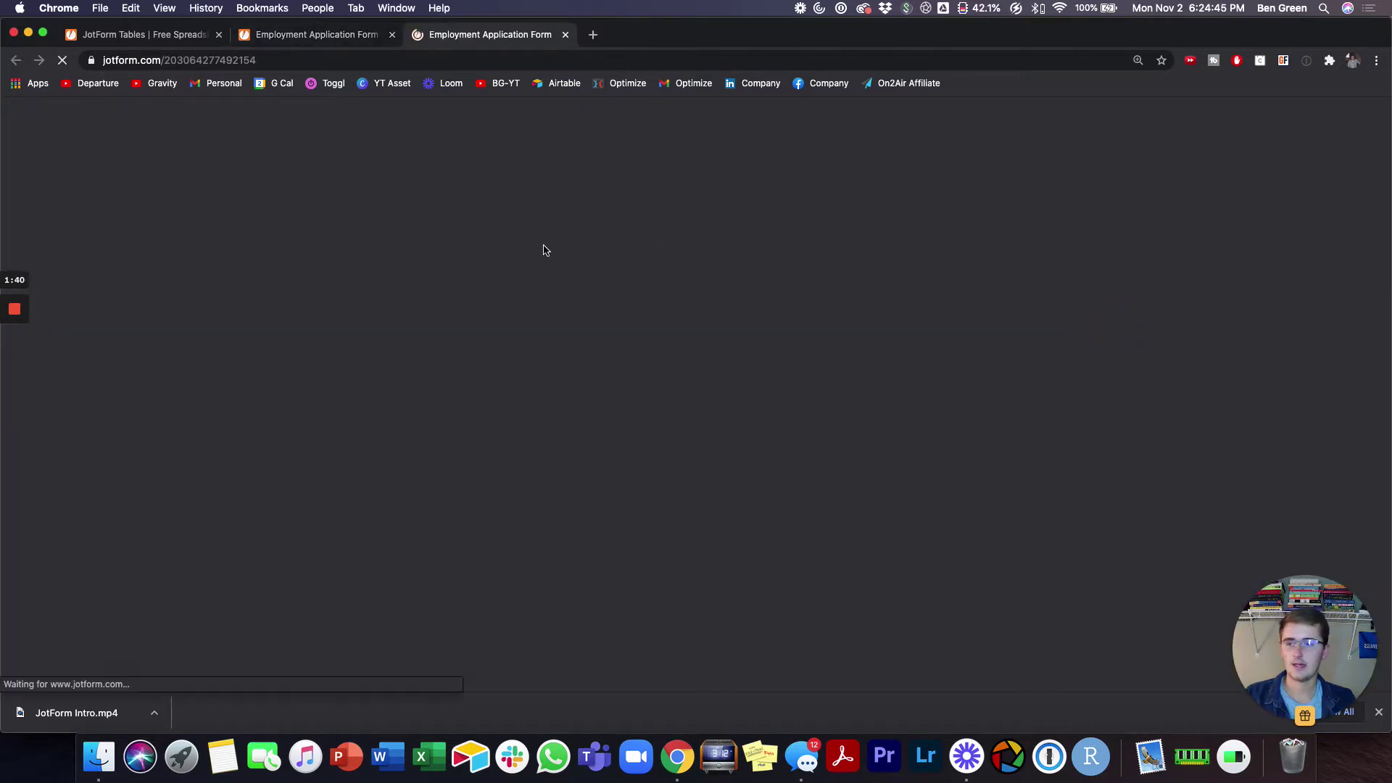
{"action": "scroll", "coordinate": [526, 398], "scroll_direction": "down", "scroll_amount": 5}
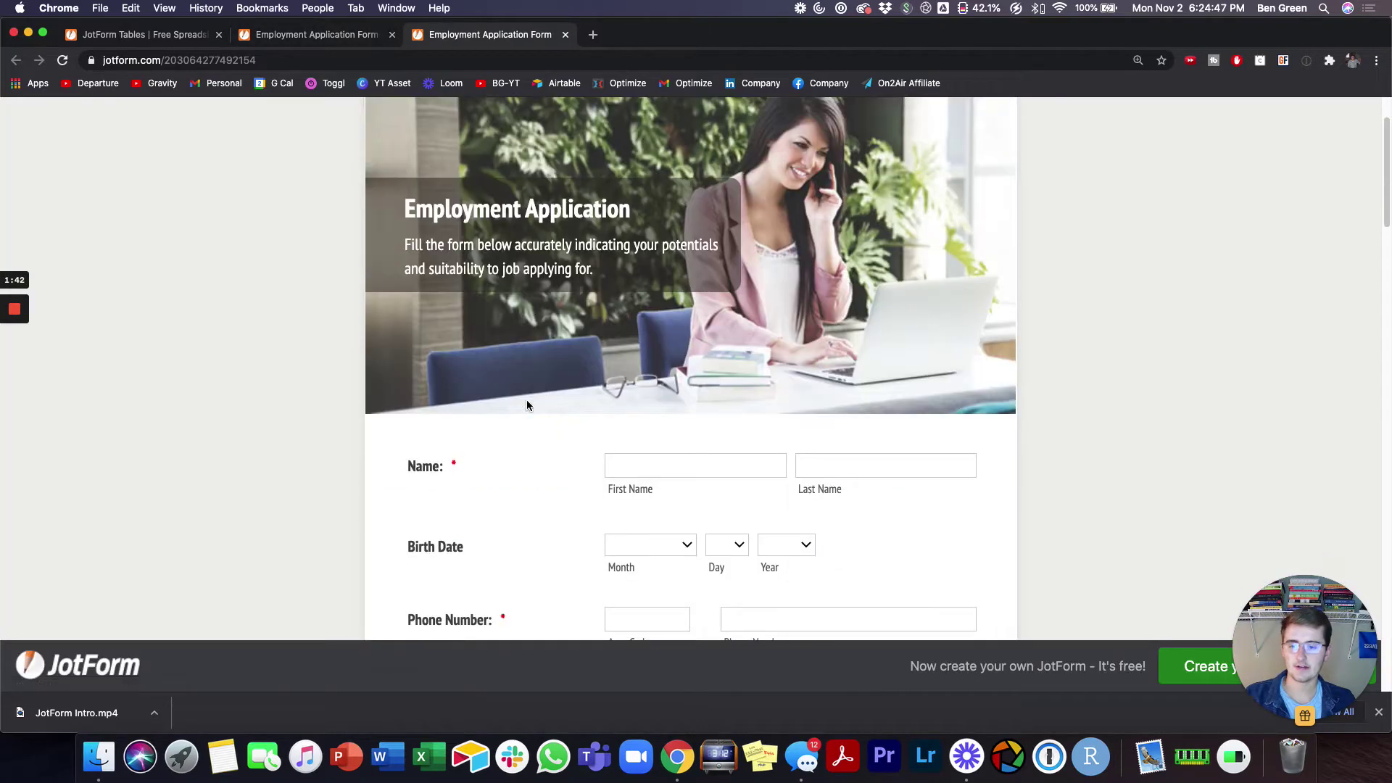
{"action": "scroll", "coordinate": [527, 404], "scroll_direction": "down", "scroll_amount": 3}
{"action": "scroll", "coordinate": [527, 404], "scroll_direction": "up", "scroll_amount": 8}
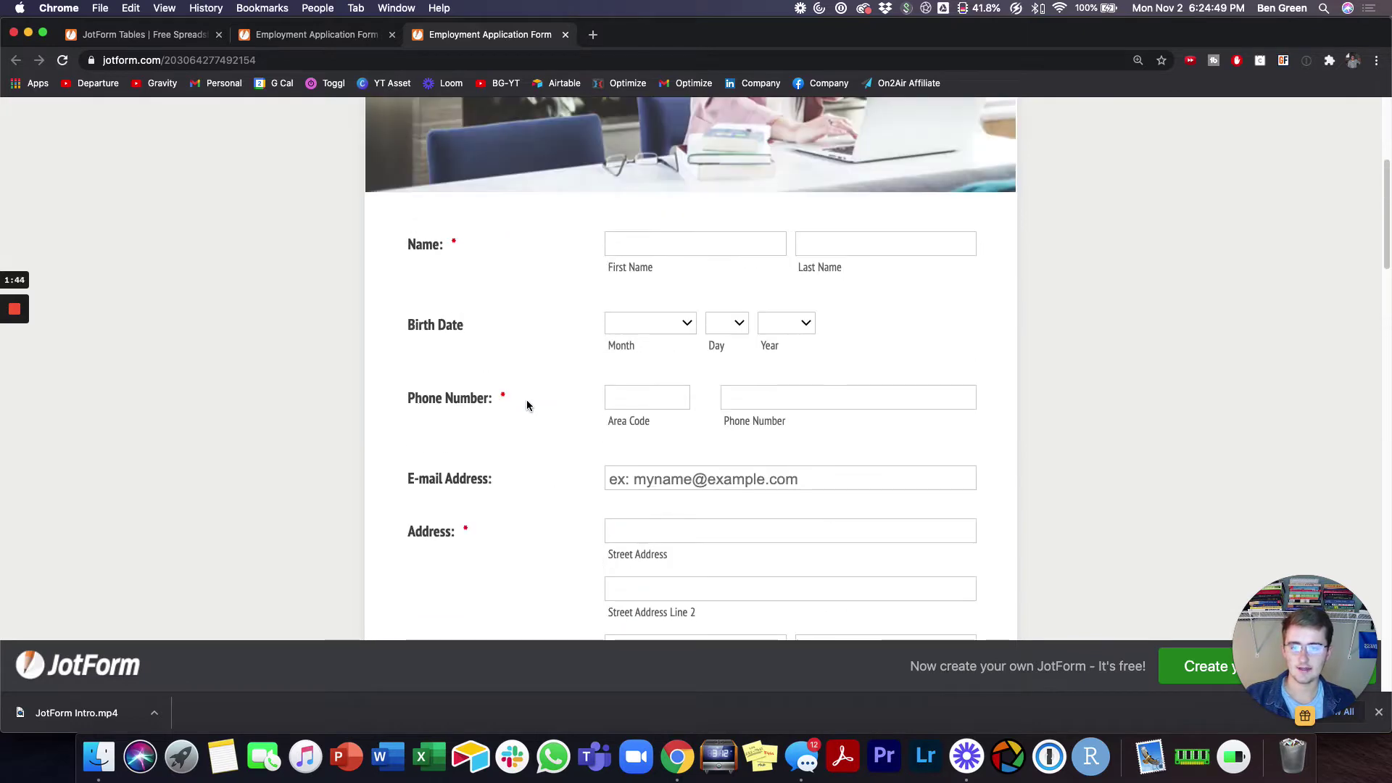
{"action": "scroll", "coordinate": [526, 404], "scroll_direction": "down", "scroll_amount": 20}
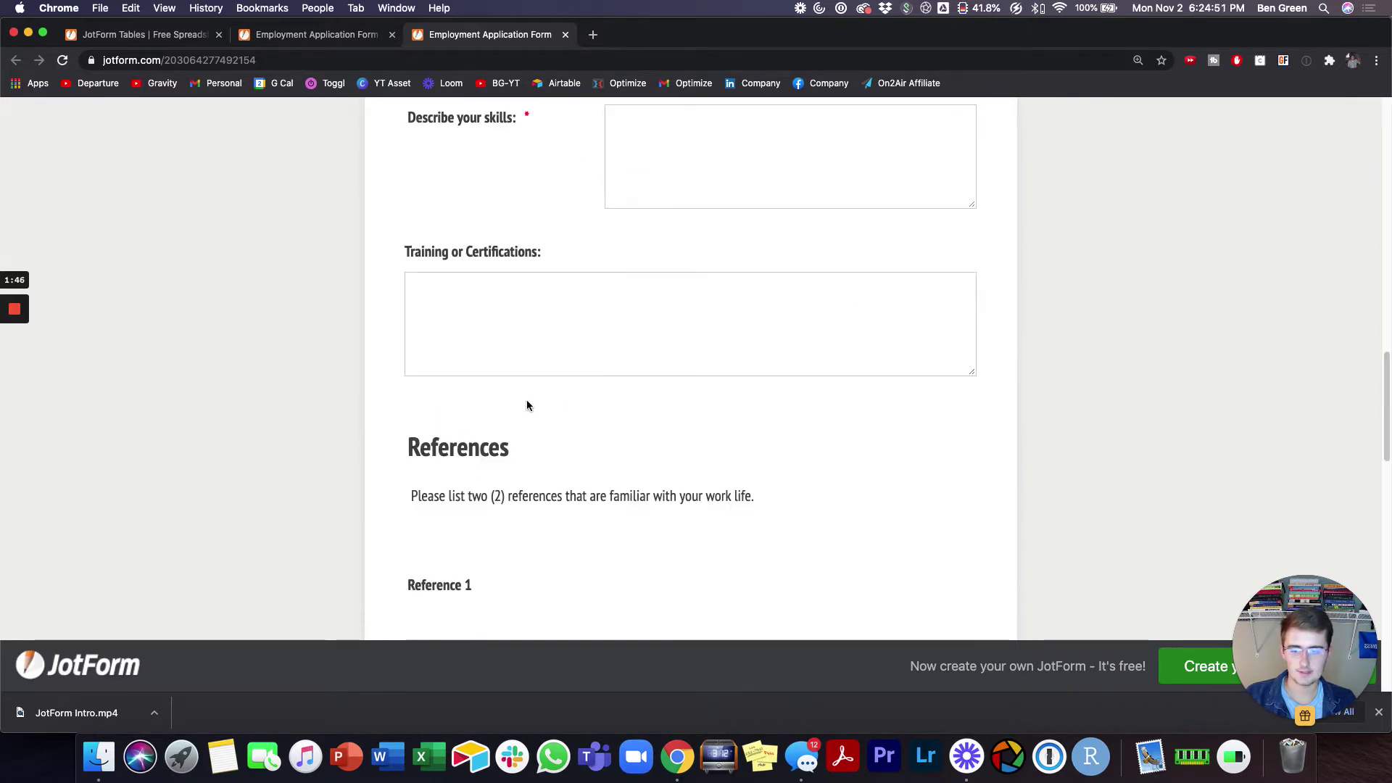
{"action": "scroll", "coordinate": [526, 405], "scroll_direction": "down", "scroll_amount": 13}
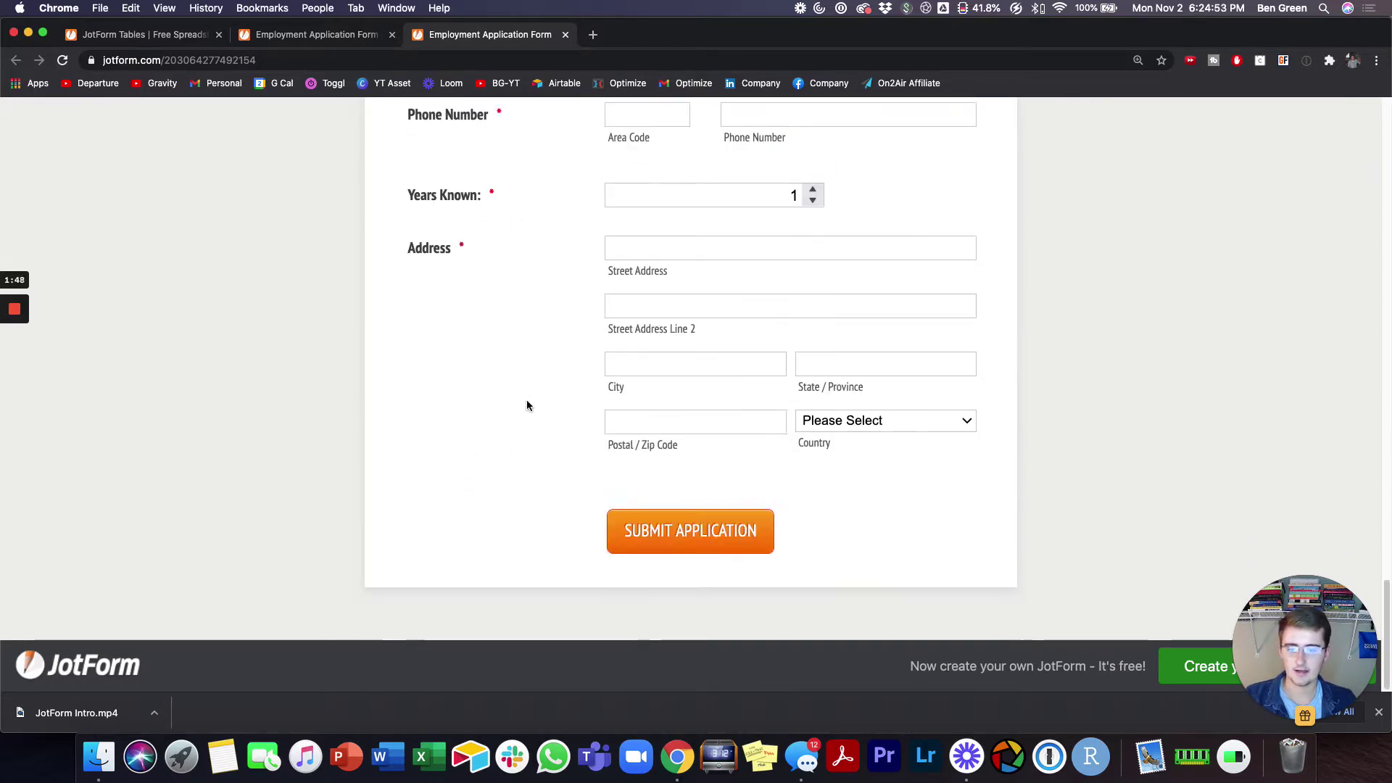
{"action": "scroll", "coordinate": [391, 218], "scroll_direction": "up", "scroll_amount": 2}
{"action": "left_click", "coordinate": [317, 35]}
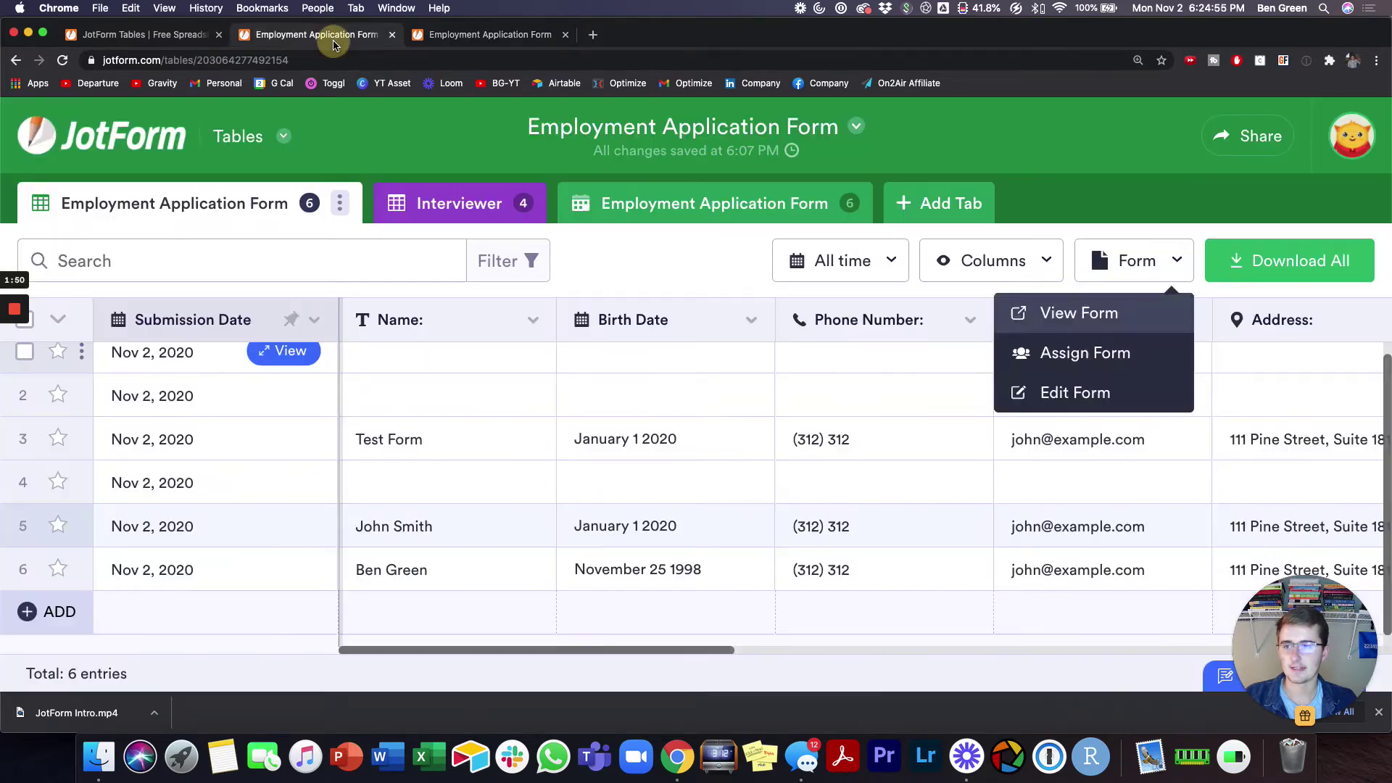
Step: Move the three blank submissions (rows 1, 2 and 4) to the trash, leaving three entries
{"action": "scroll", "coordinate": [550, 529], "scroll_direction": "down", "scroll_amount": 1}
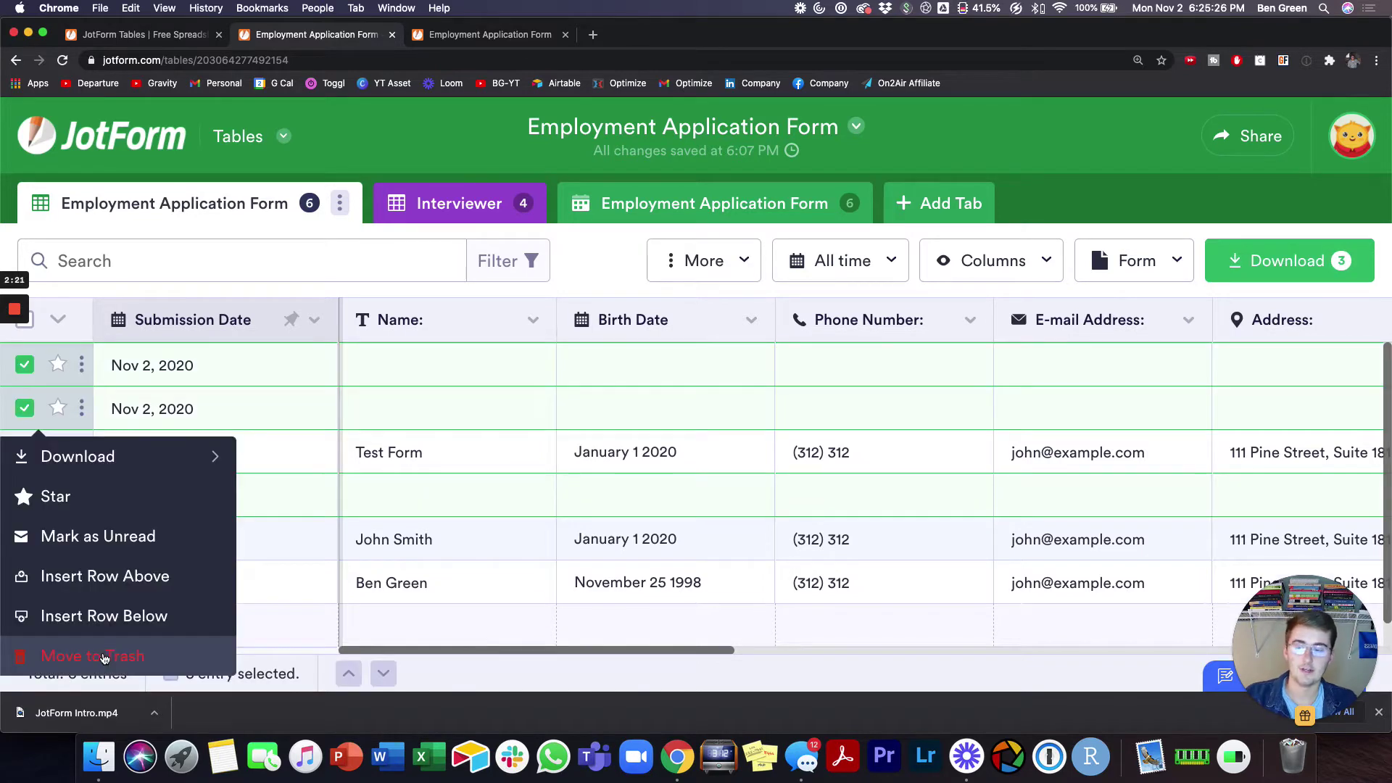
{"action": "left_click", "coordinate": [104, 658]}
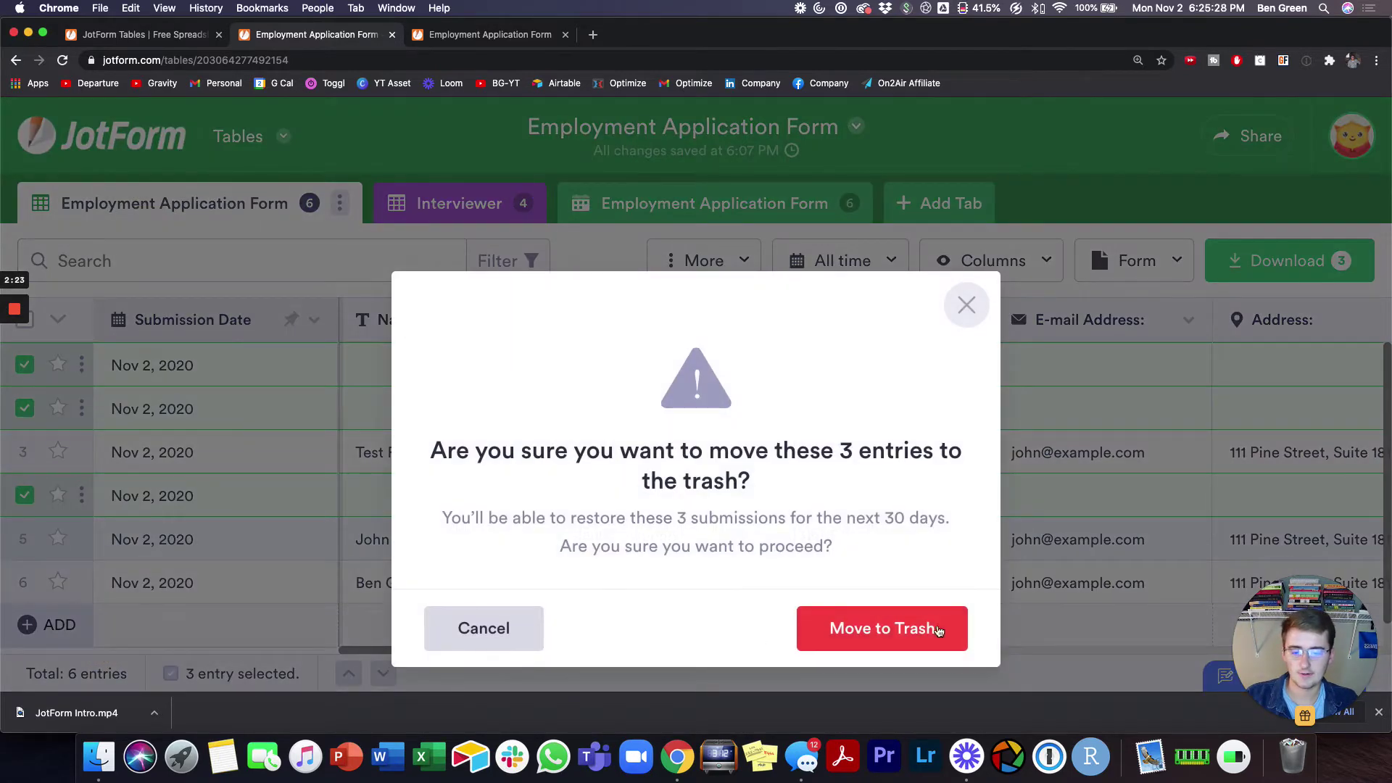
{"action": "left_click", "coordinate": [944, 628]}
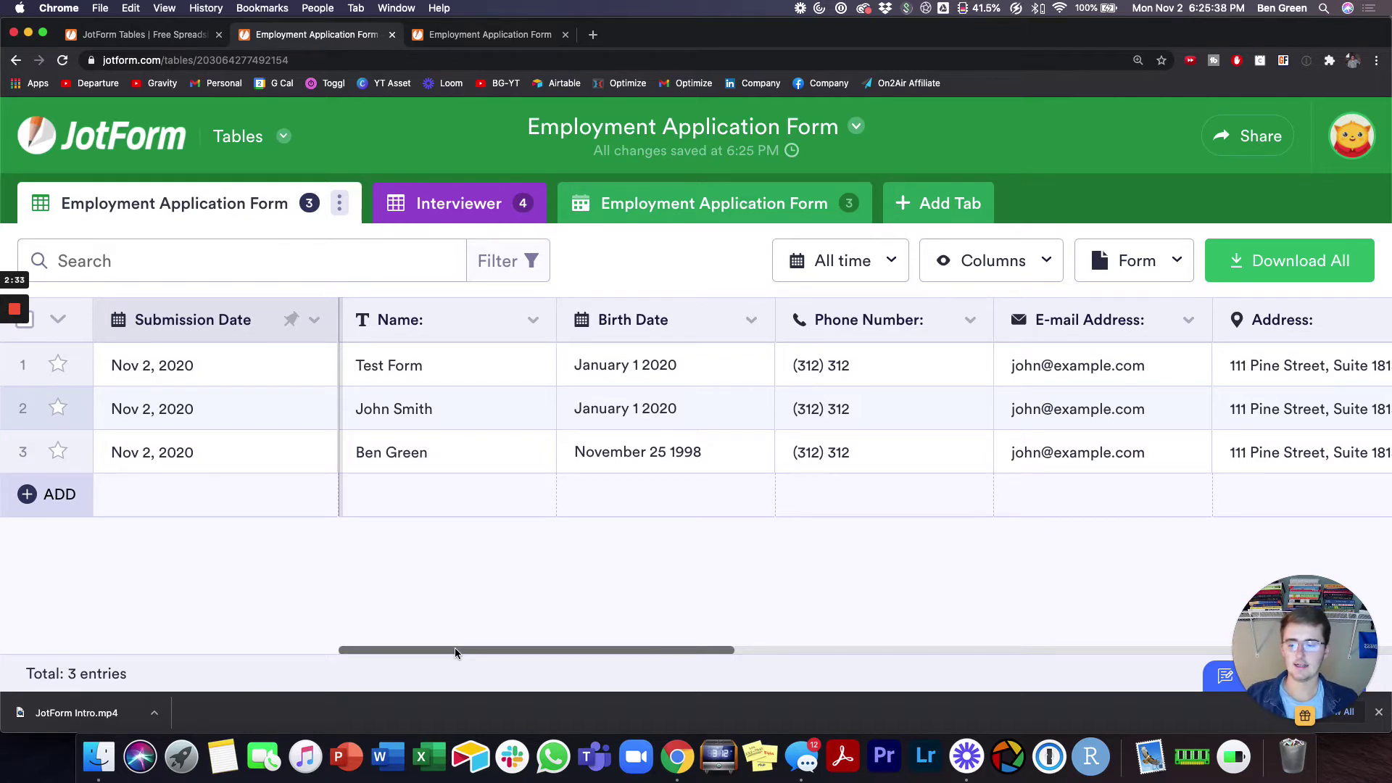
{"action": "mouse_move", "coordinate": [454, 650]}
{"action": "left_mouse_down"}
{"action": "mouse_move", "coordinate": [1312, 653]}
{"action": "mouse_move", "coordinate": [745, 654]}
{"action": "mouse_move", "coordinate": [446, 628]}
{"action": "left_mouse_up"}
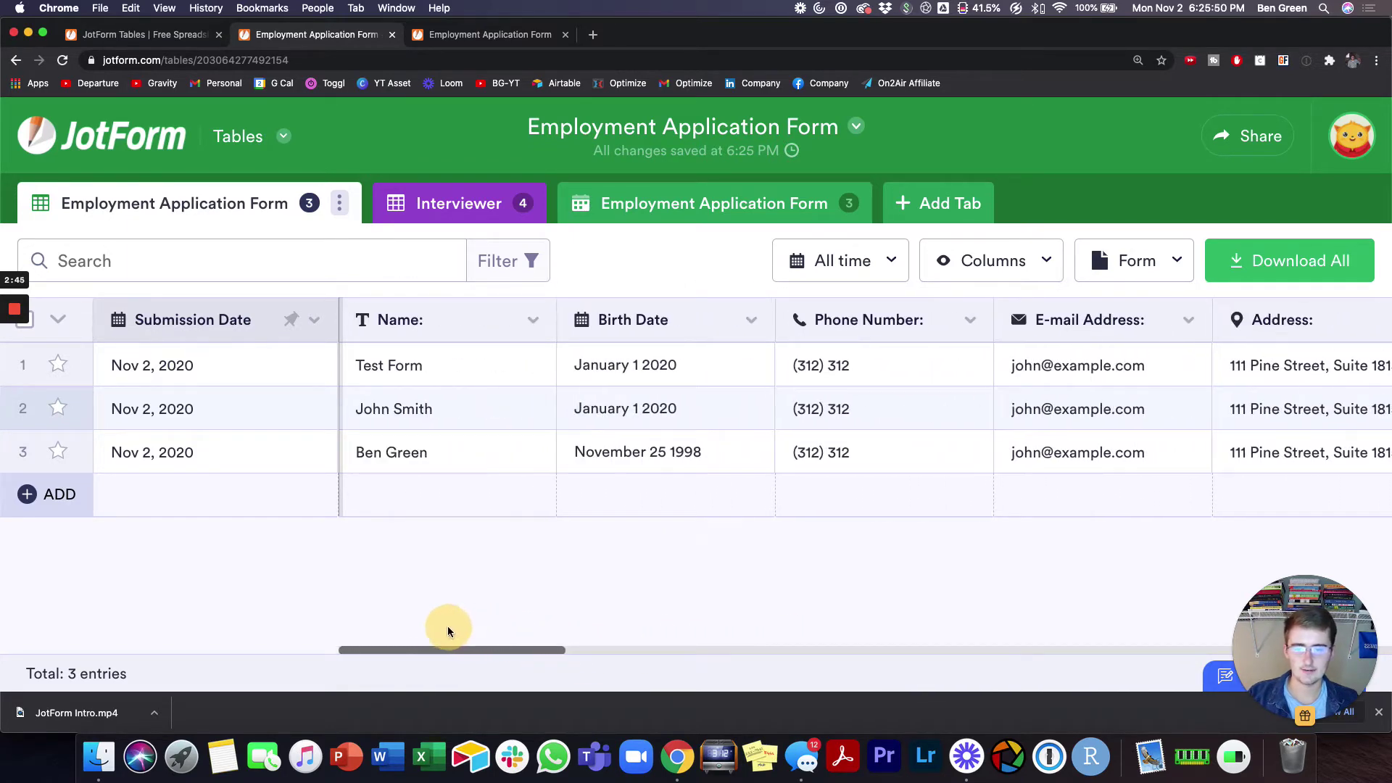
{"action": "left_click", "coordinate": [751, 319]}
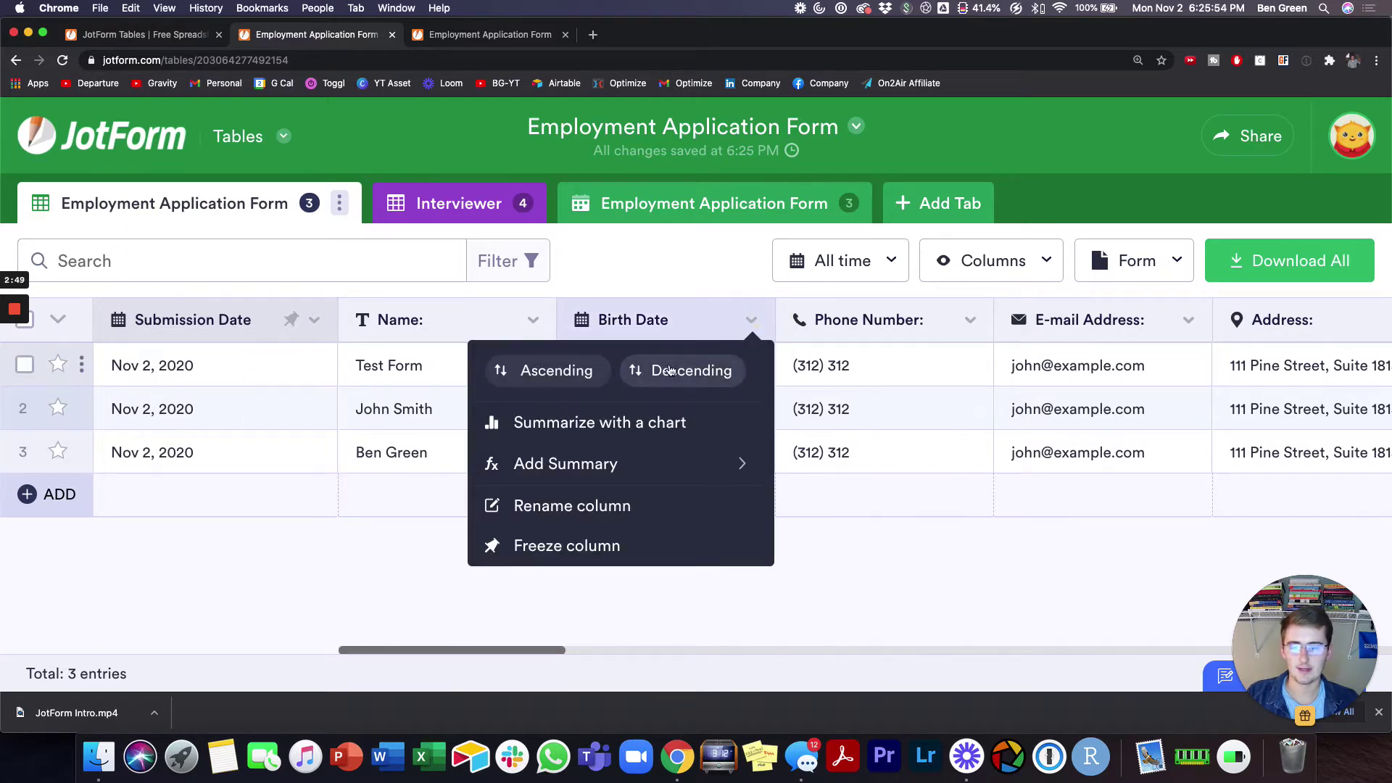
{"action": "mouse_move", "coordinate": [623, 464]}
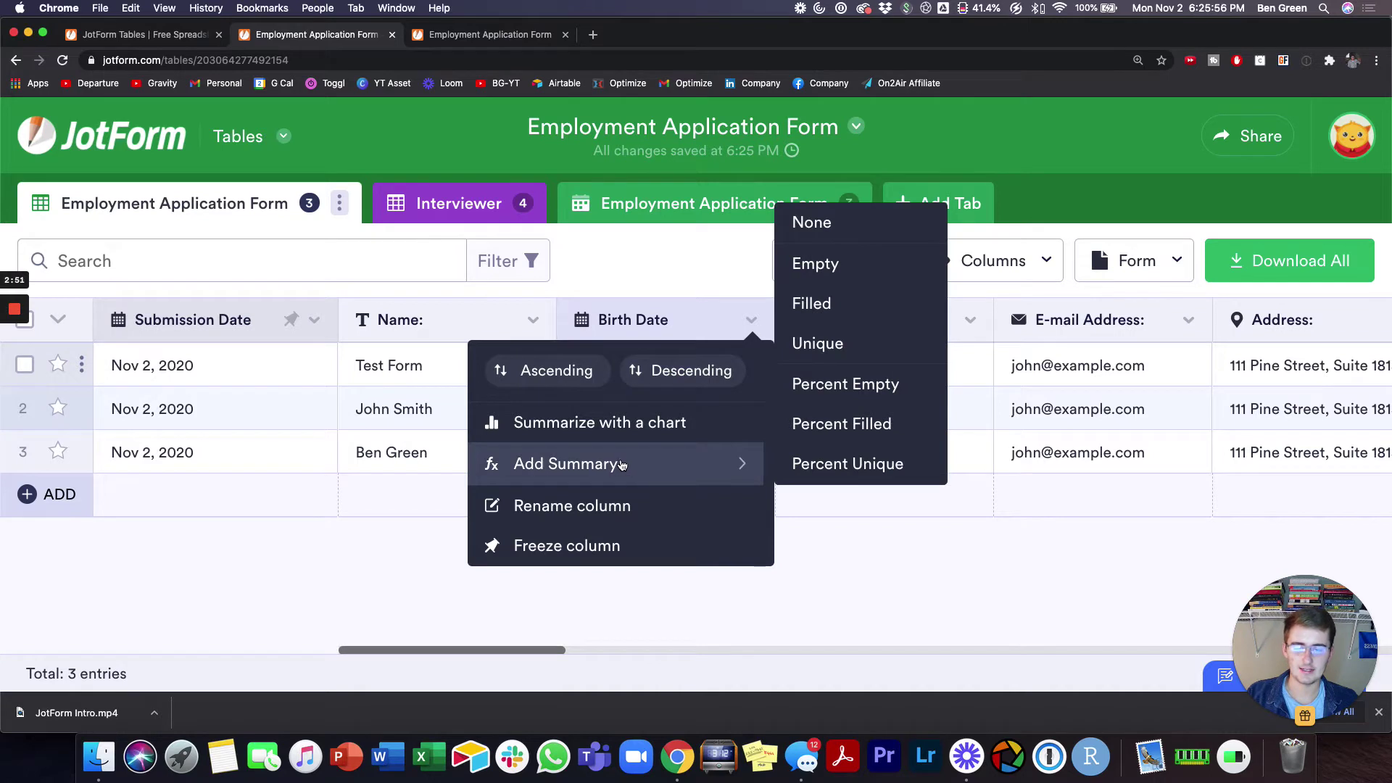
{"action": "left_click", "coordinate": [389, 582]}
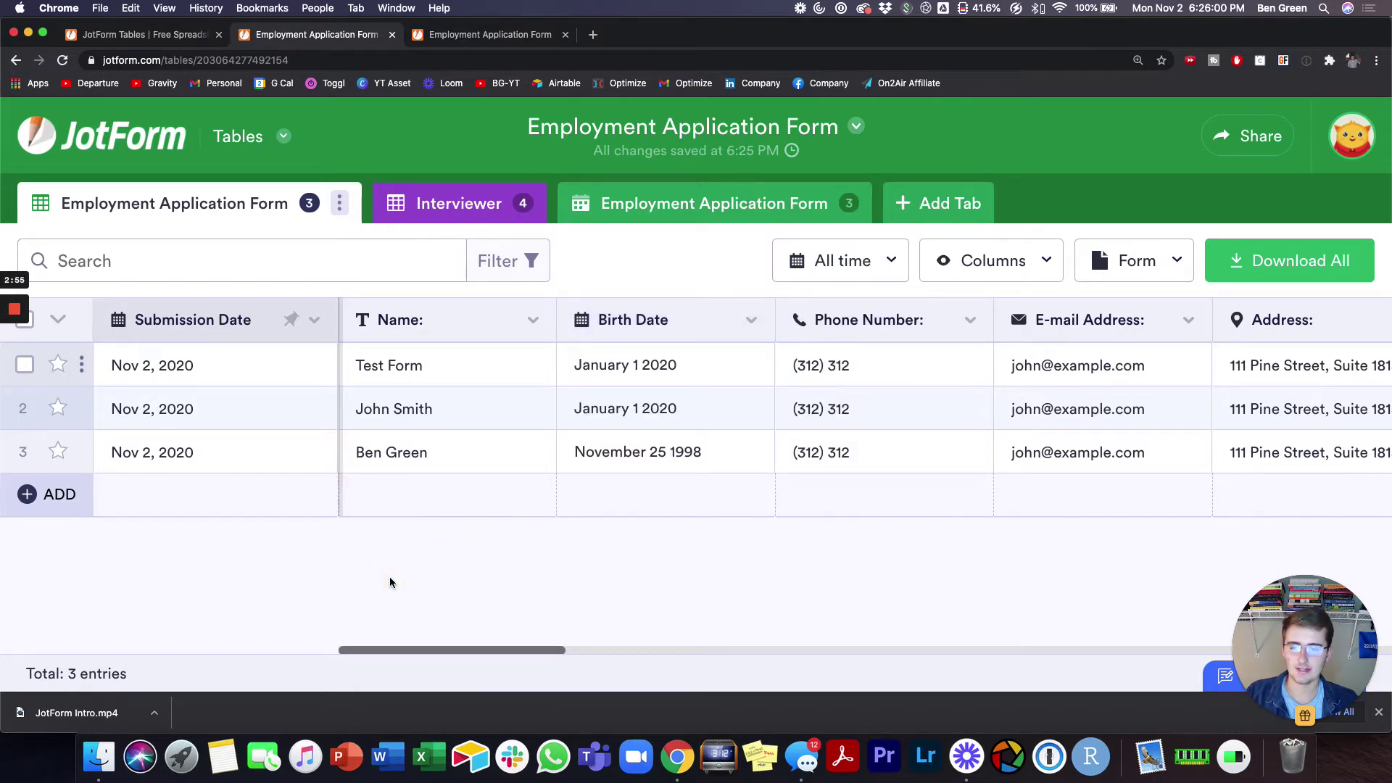
{"action": "left_click", "coordinate": [525, 263]}
{"action": "left_click", "coordinate": [524, 262]}
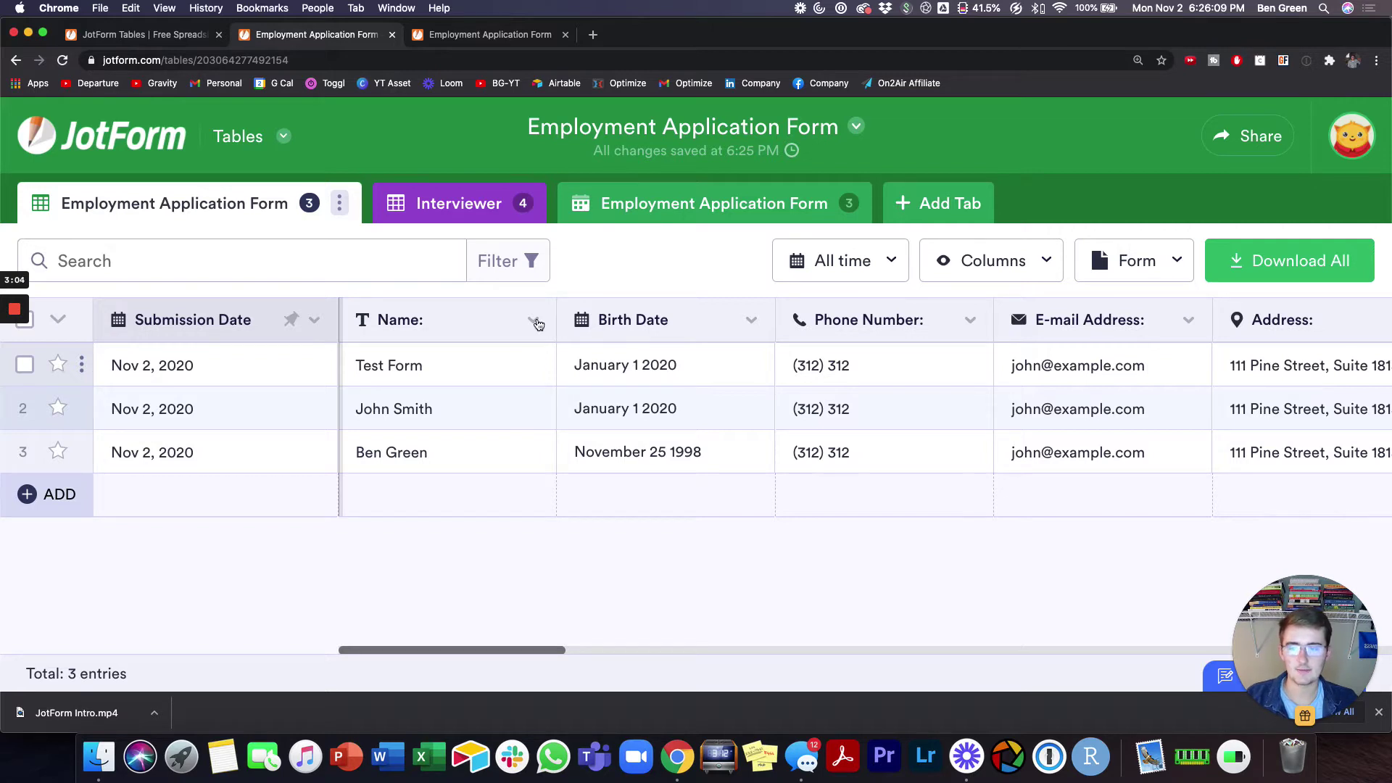
Step: Review the main tab's Change type options (Table, Cards, Uploads, Calendar) unchanged, then open the Interviewer tab
{"action": "left_click", "coordinate": [341, 204]}
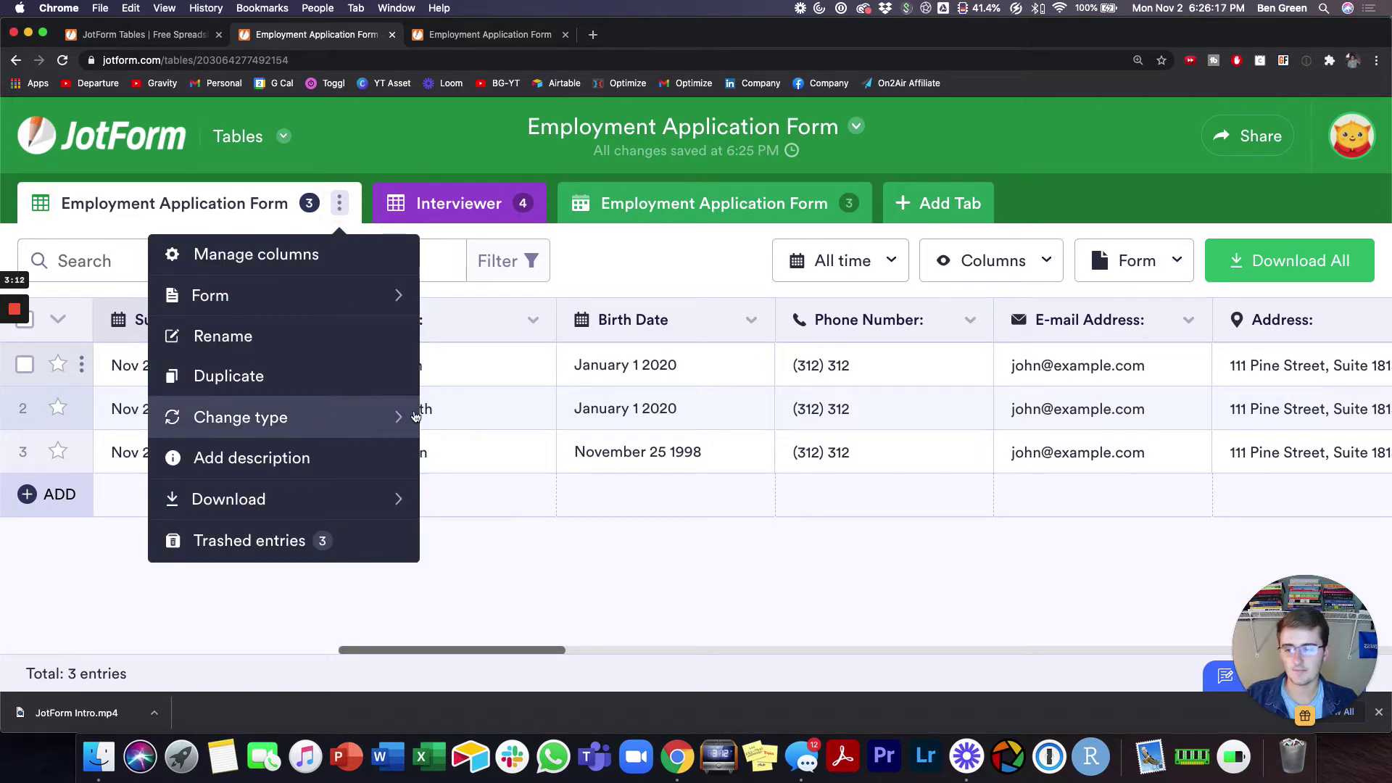
{"action": "left_click", "coordinate": [233, 415]}
{"action": "left_click", "coordinate": [395, 421]}
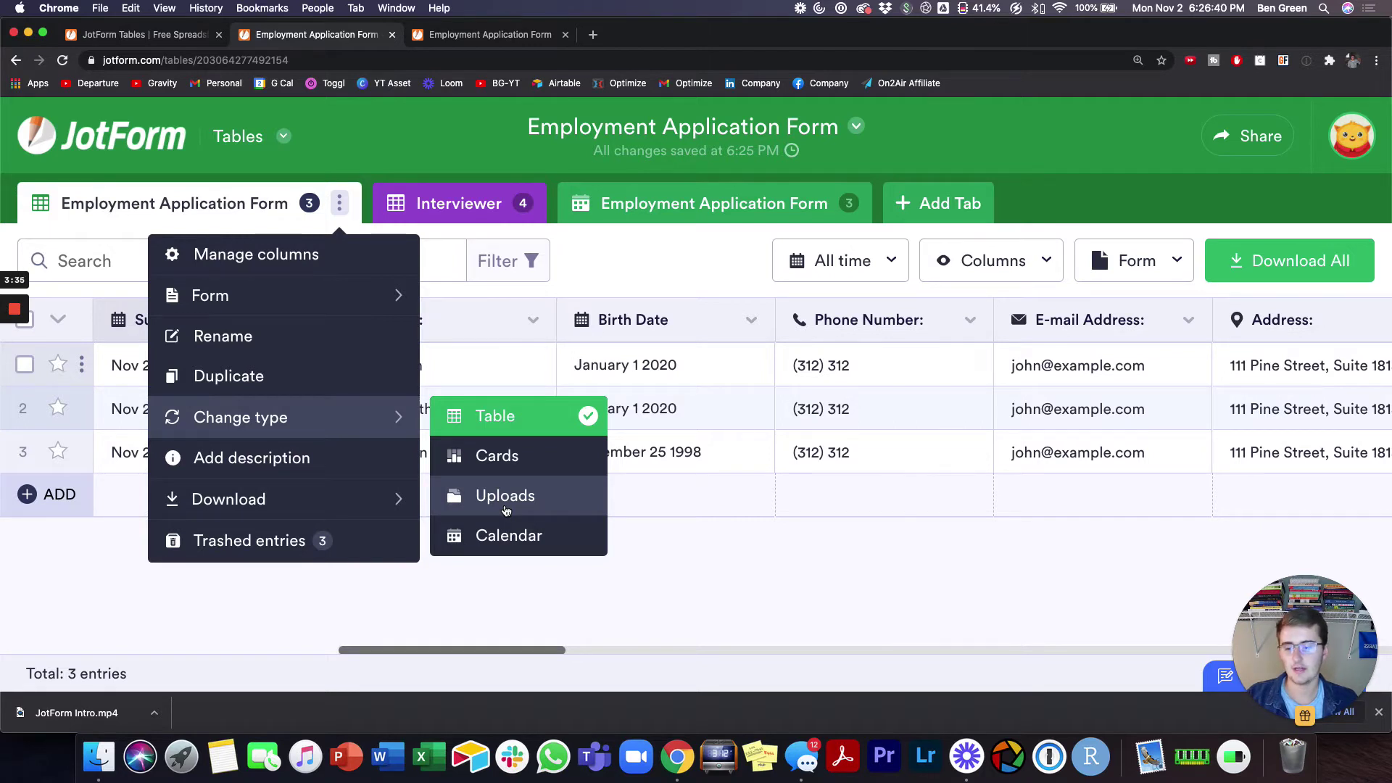
{"action": "left_click", "coordinate": [463, 425]}
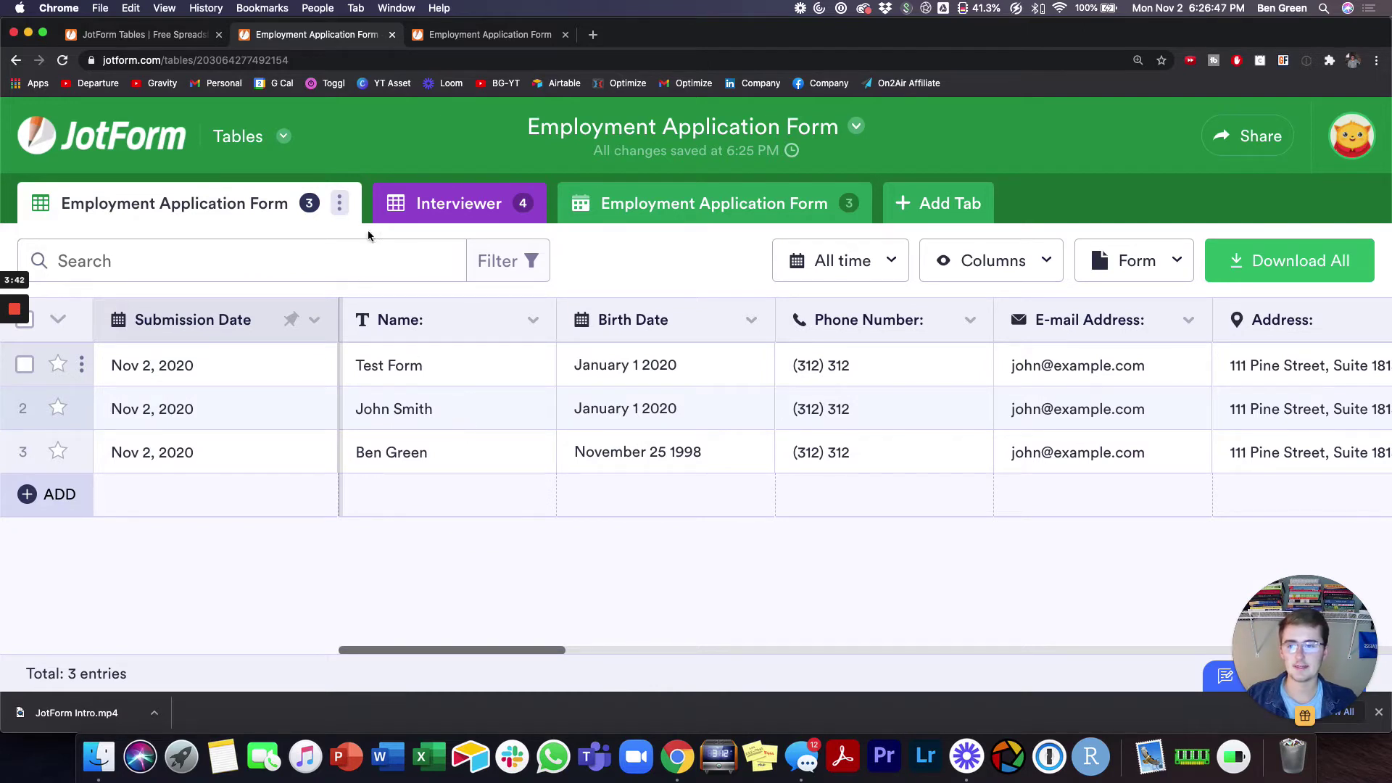
{"action": "left_click", "coordinate": [453, 202]}
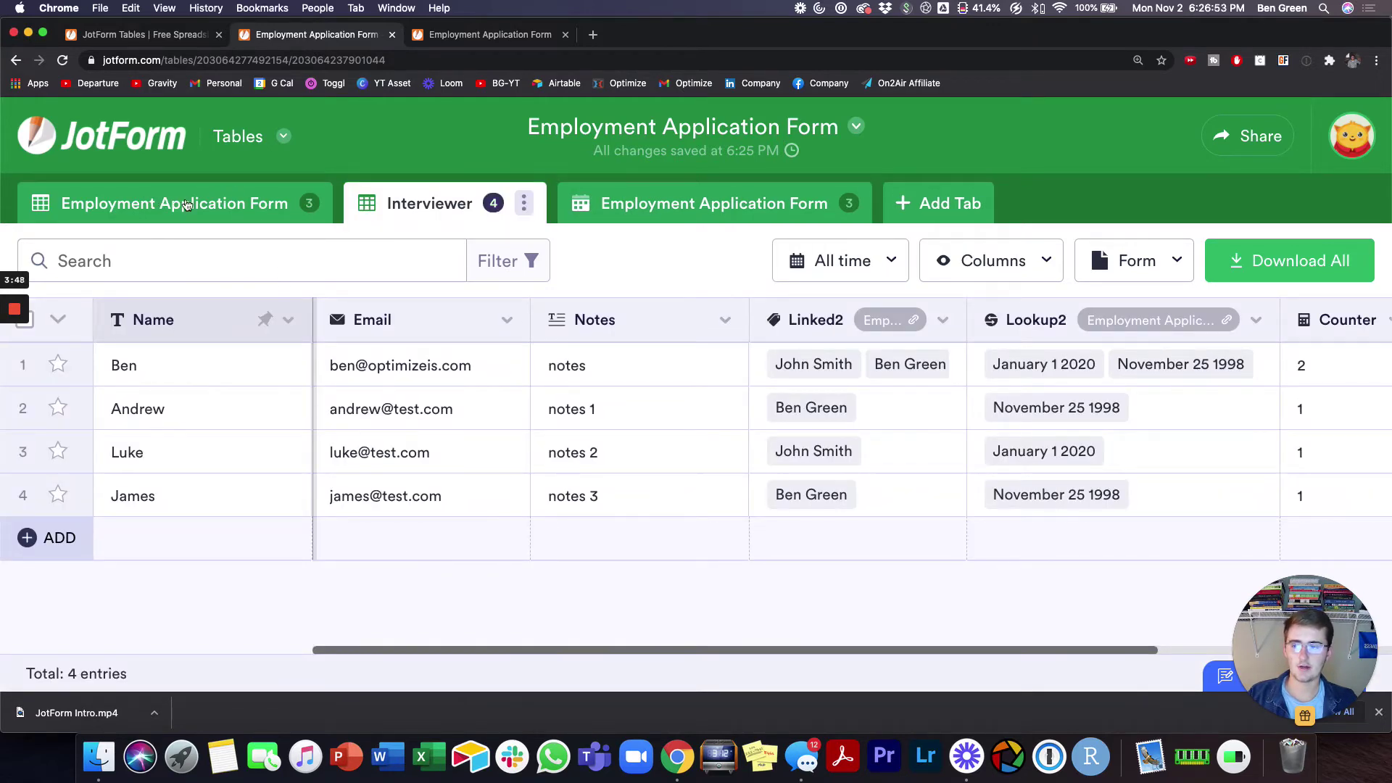
{"action": "left_click", "coordinate": [182, 204]}
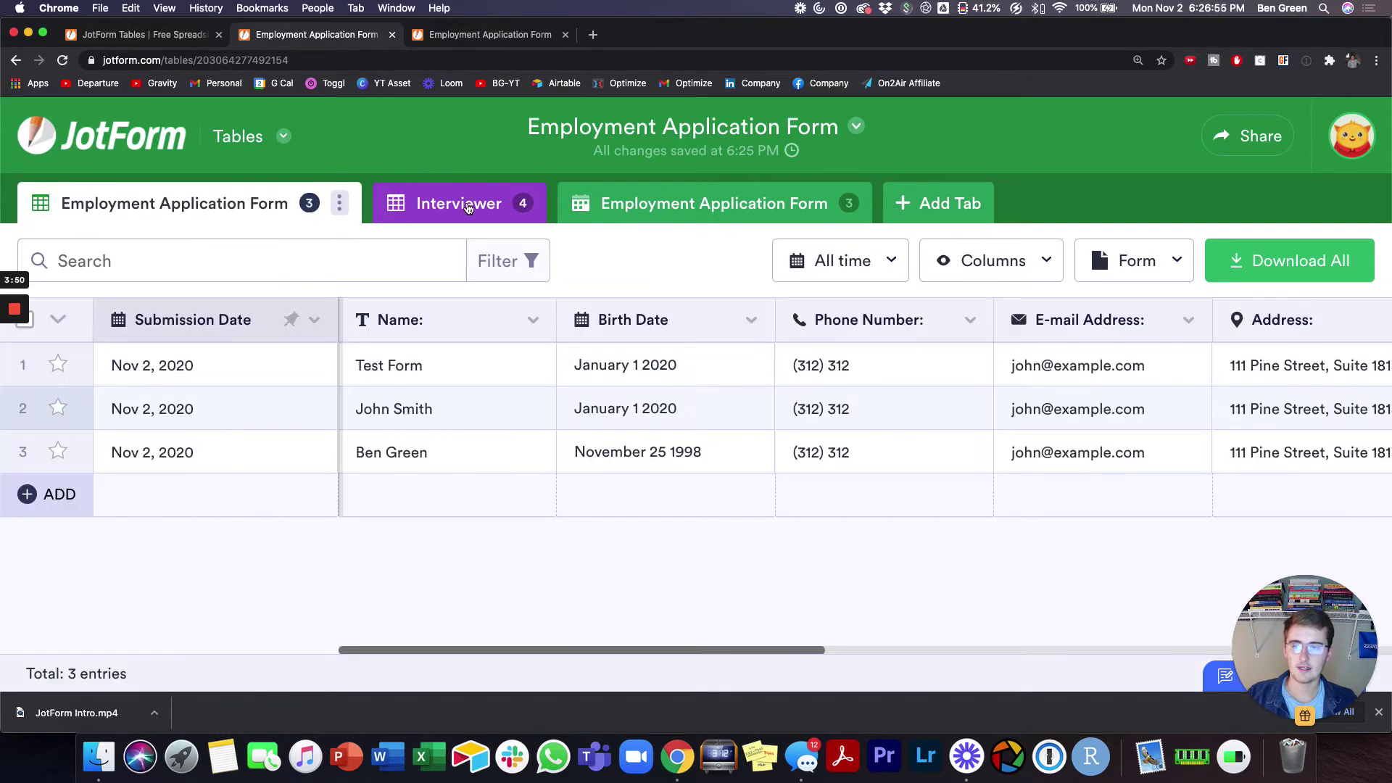
{"action": "left_click", "coordinate": [468, 206]}
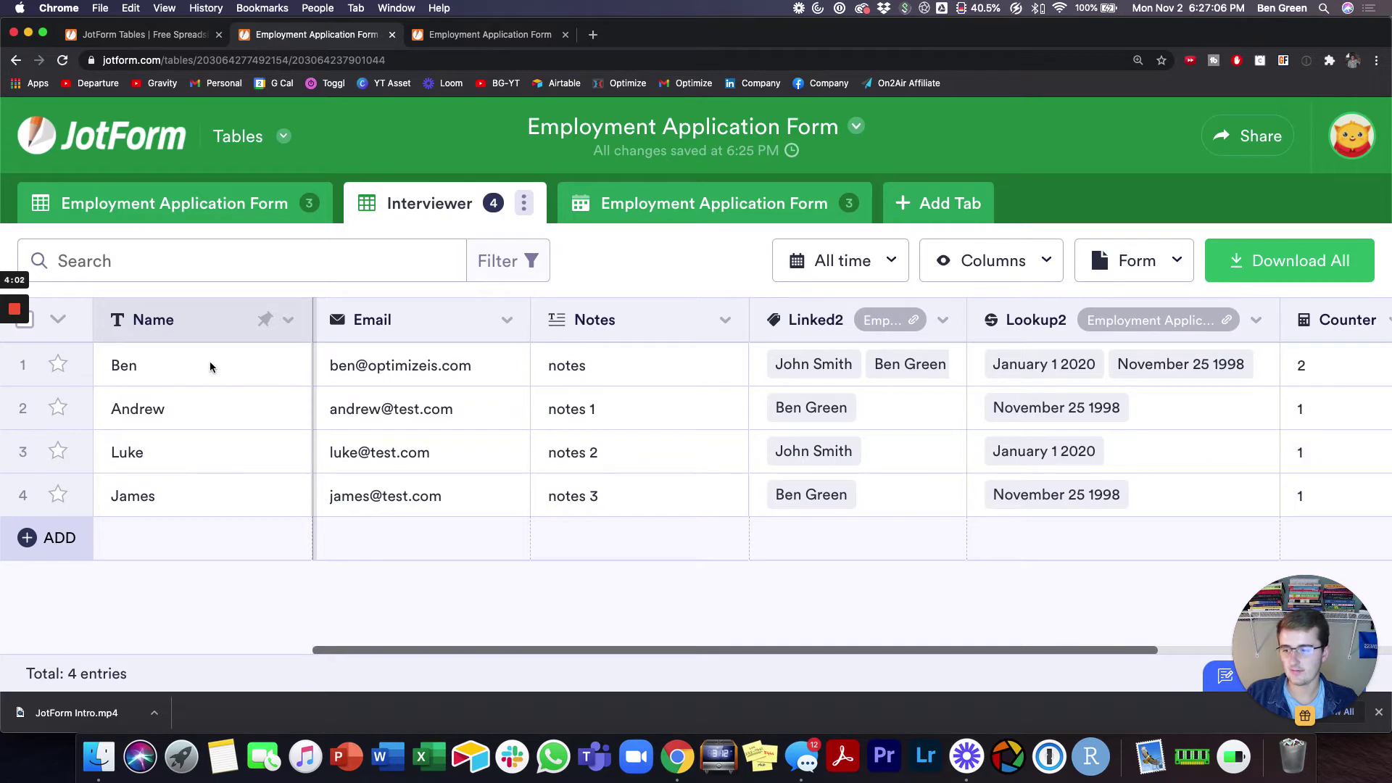
{"action": "left_click", "coordinate": [220, 207]}
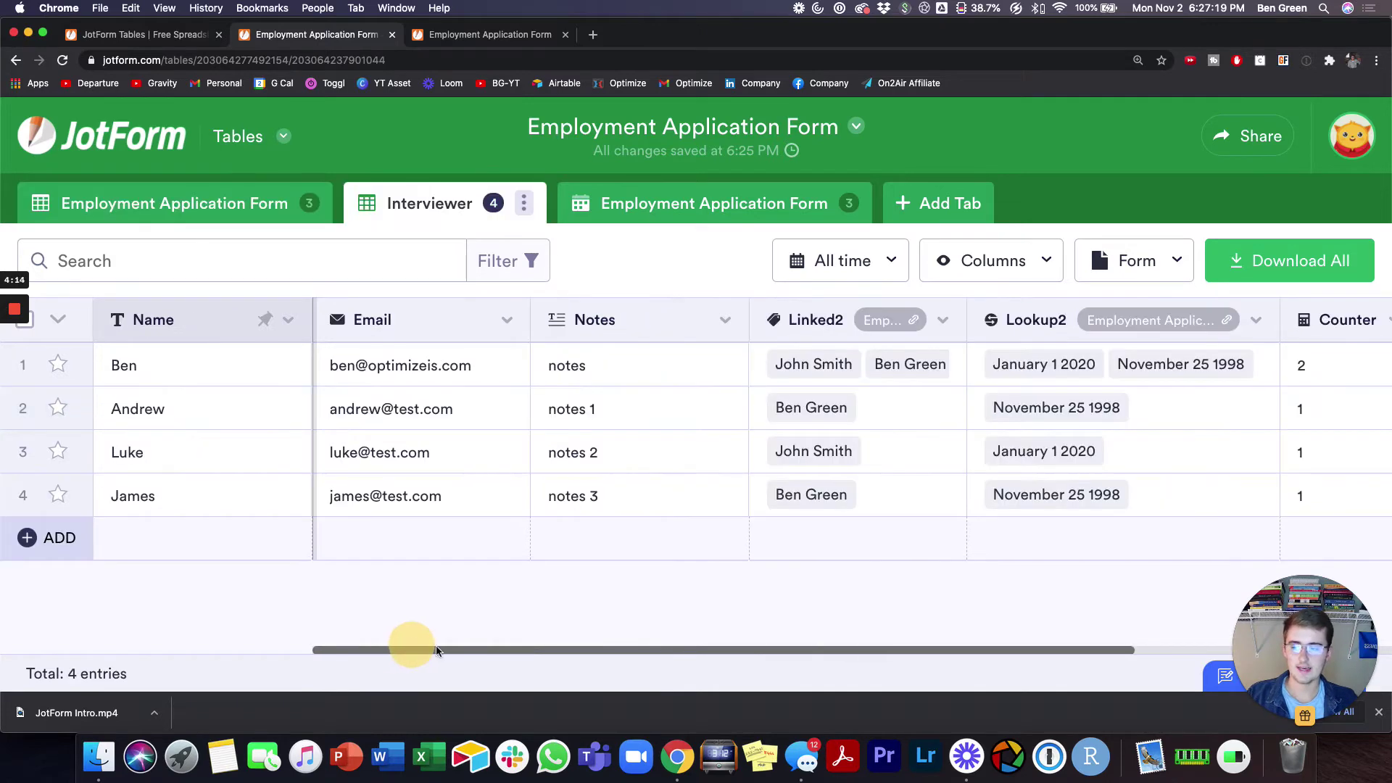
{"action": "left_click_drag", "start_coordinate": [437, 650], "coordinate": [838, 621]}
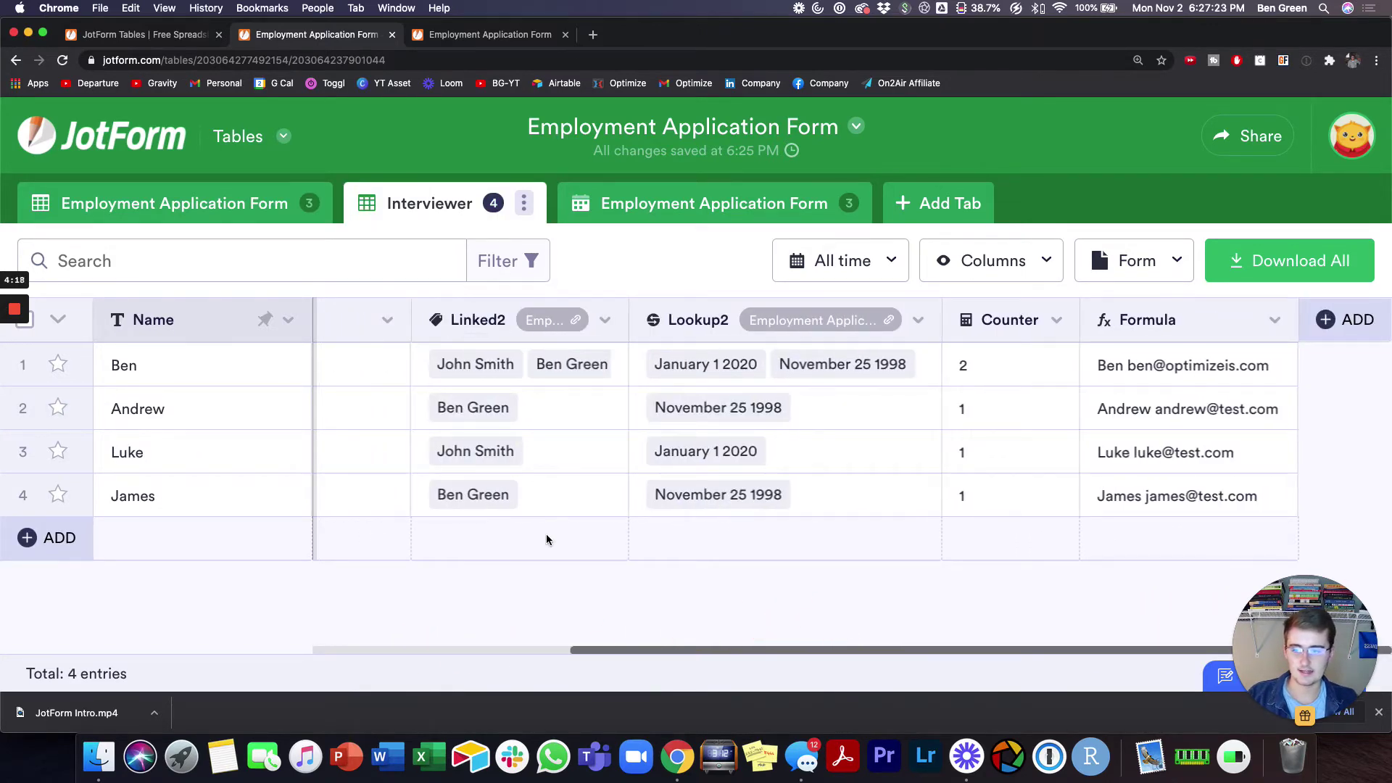
{"action": "left_click_drag", "start_coordinate": [593, 648], "coordinate": [538, 649]}
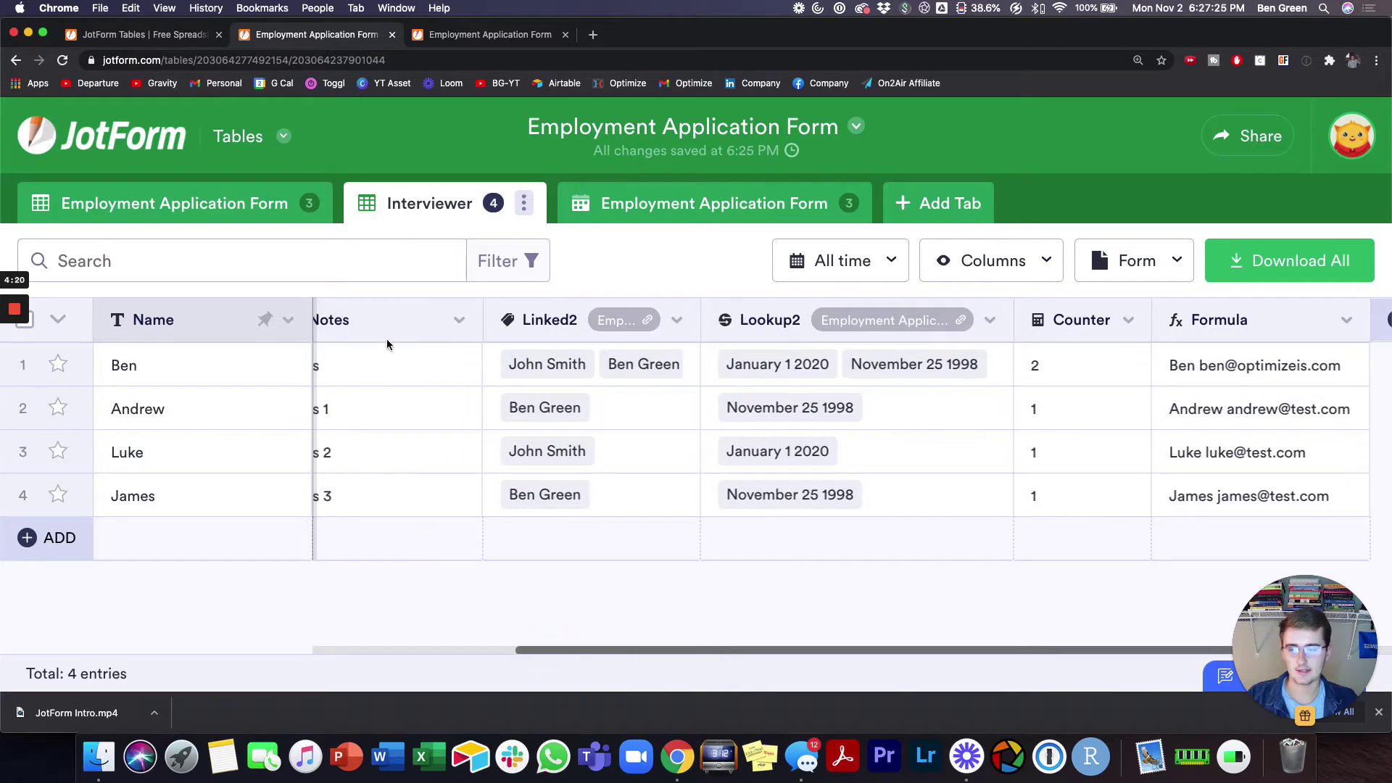
{"action": "left_click", "coordinate": [548, 363]}
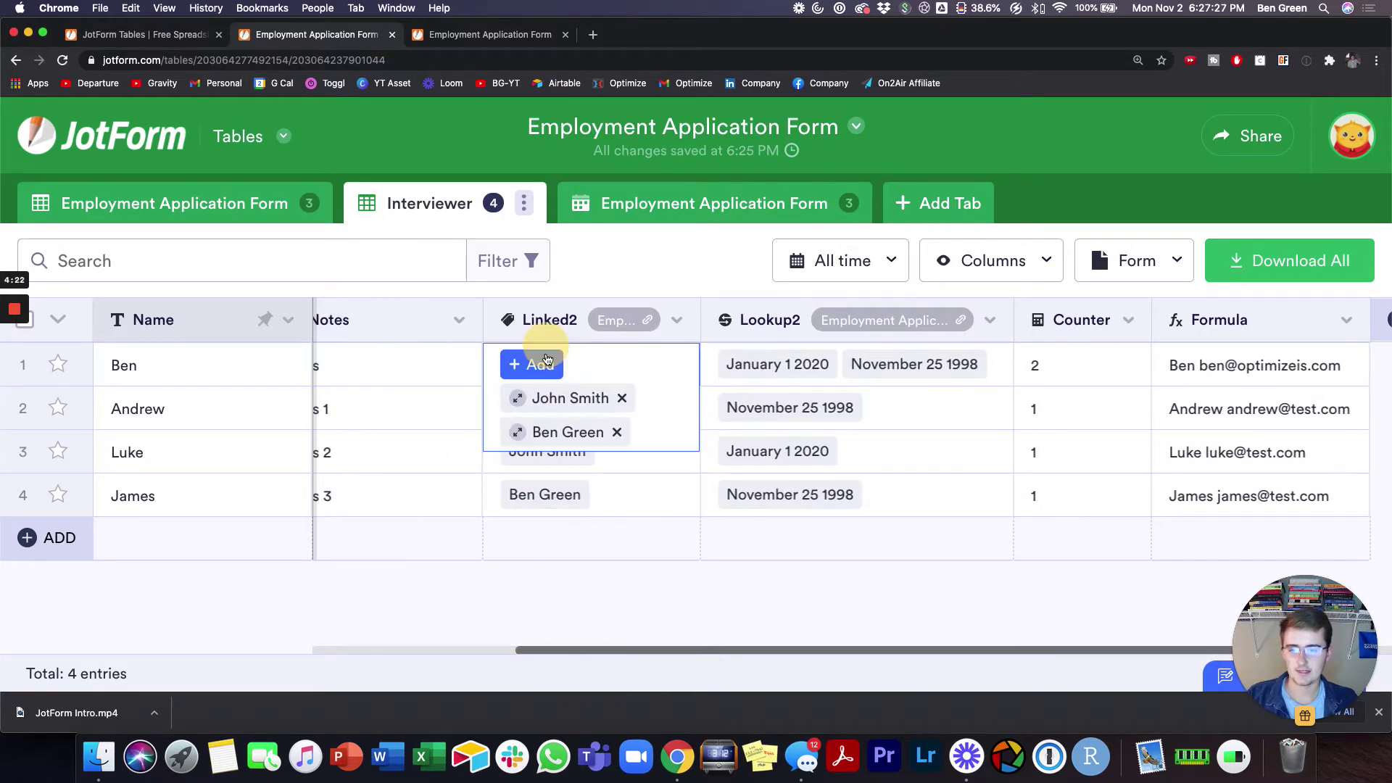
{"action": "left_click", "coordinate": [460, 606]}
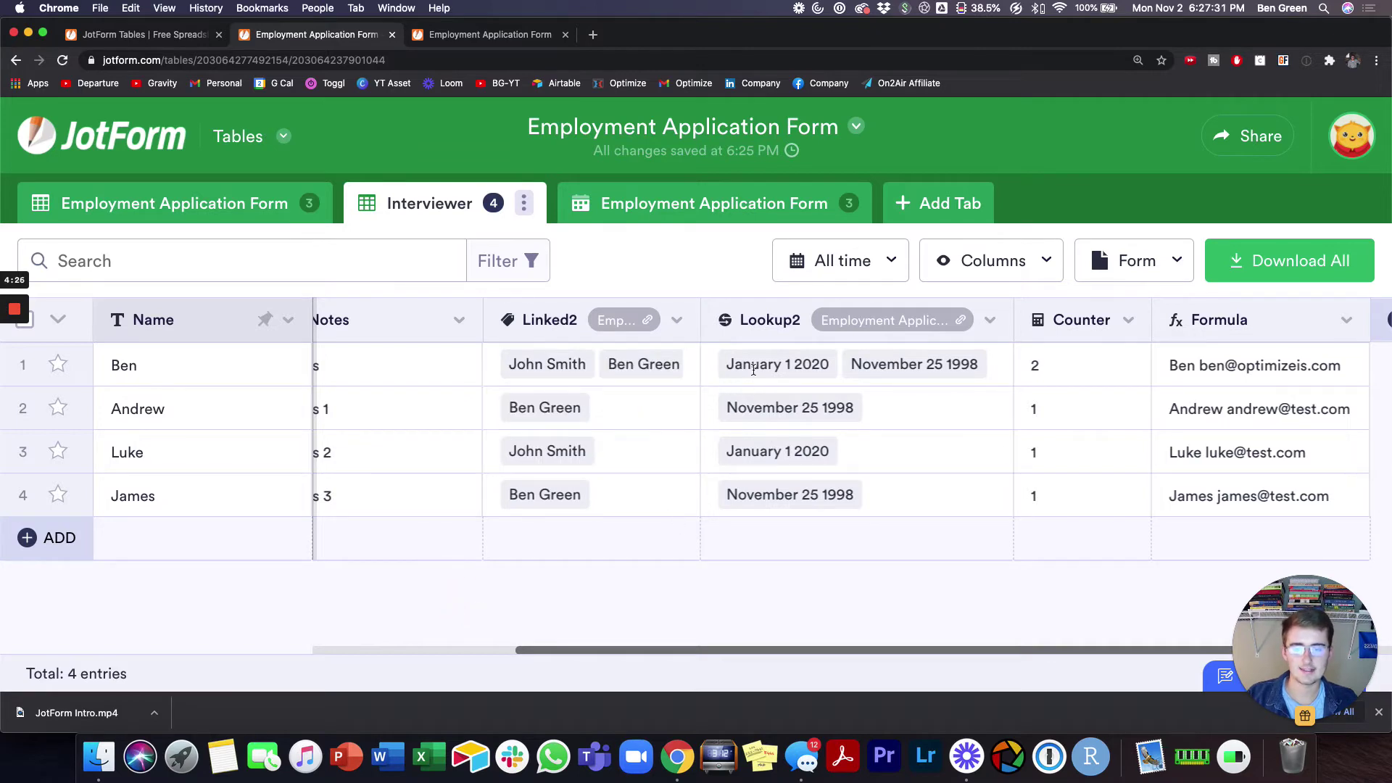
{"action": "left_click_drag", "start_coordinate": [638, 652], "coordinate": [332, 654]}
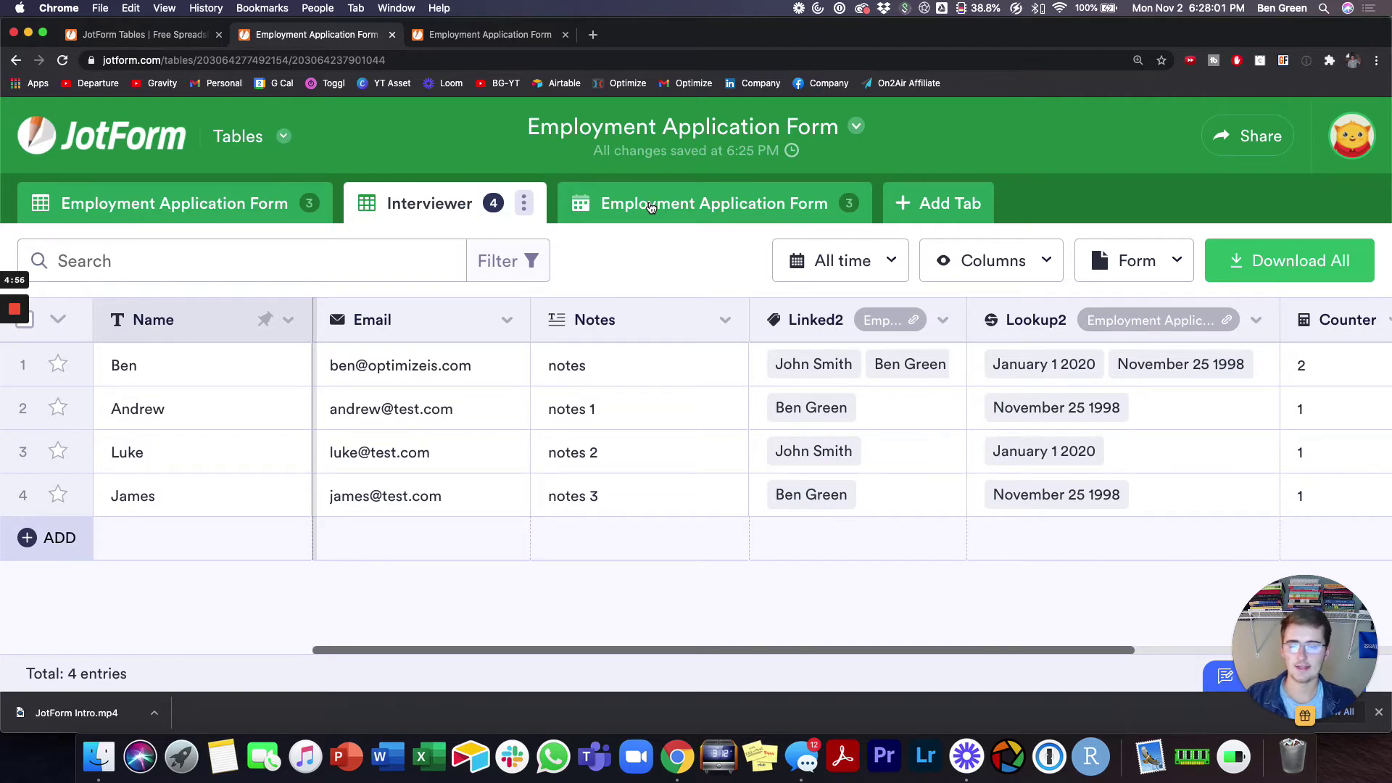
Step: Create a blank table-view tab named 'Test'
{"action": "left_click", "coordinate": [923, 207]}
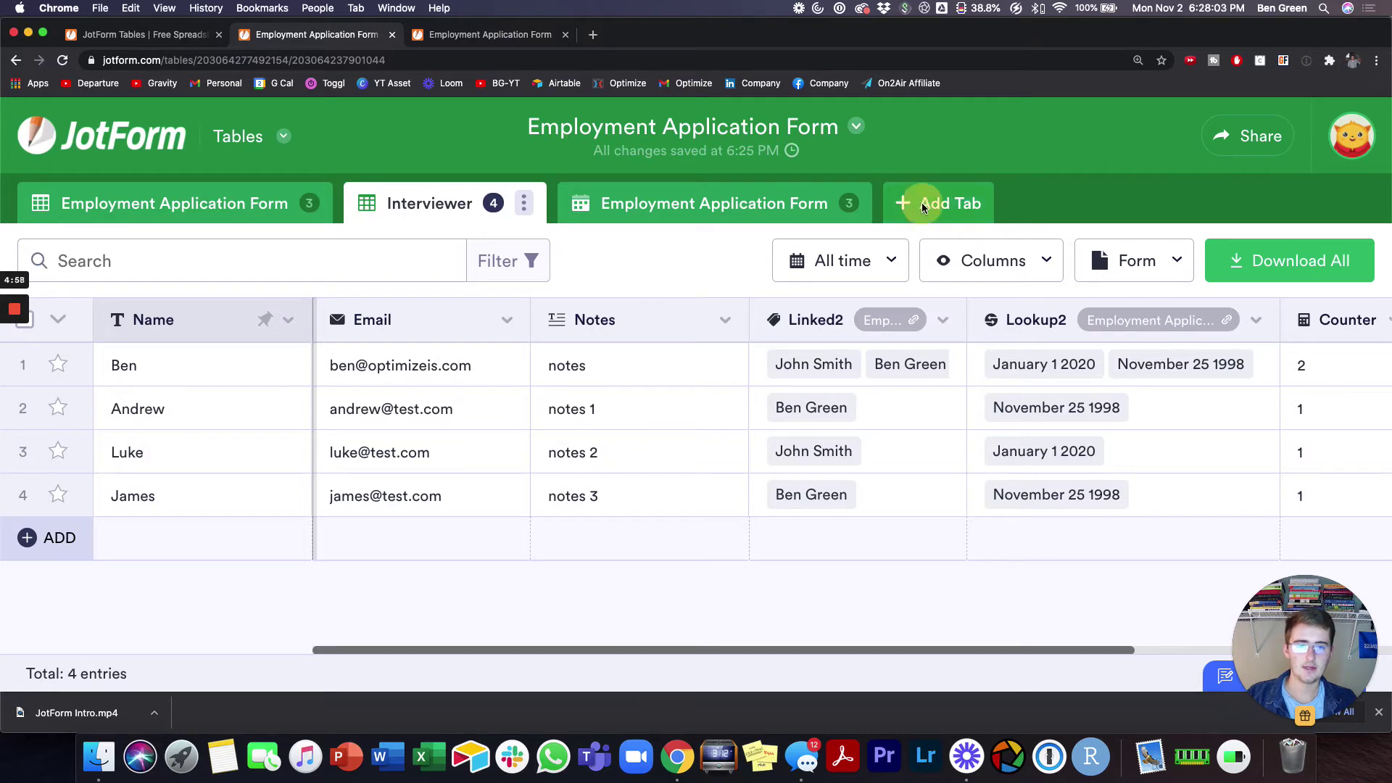
{"action": "scroll", "coordinate": [689, 408], "scroll_direction": "down", "scroll_amount": 3}
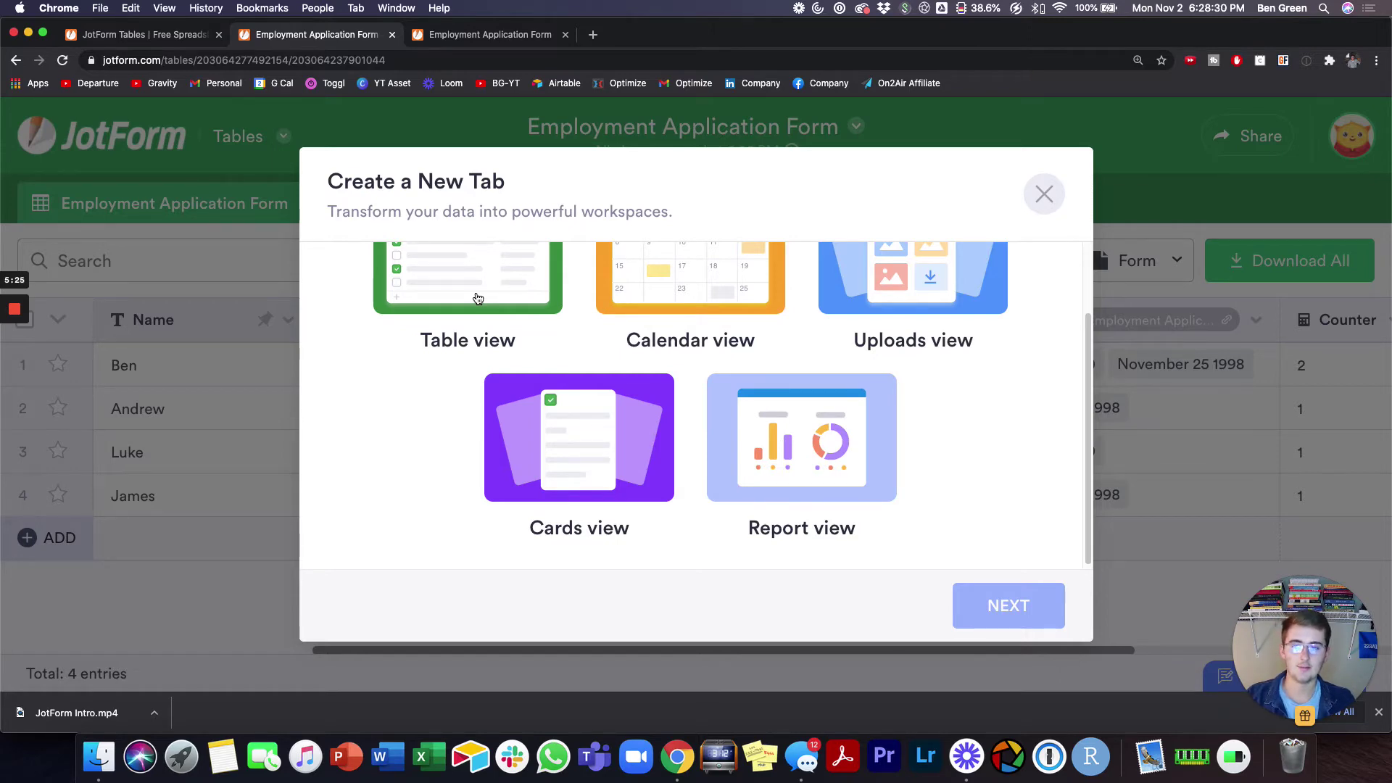
{"action": "scroll", "coordinate": [586, 311], "scroll_direction": "up", "scroll_amount": 2}
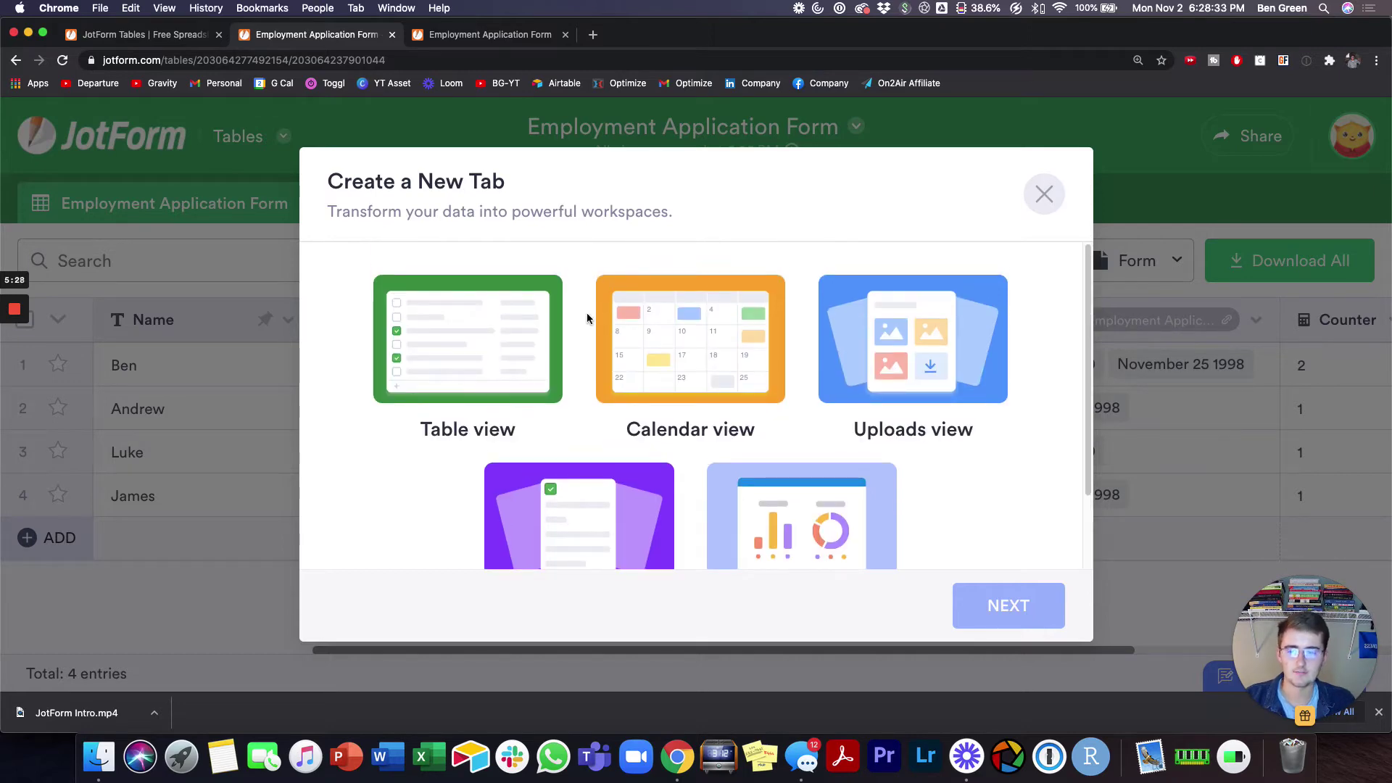
{"action": "left_click", "coordinate": [493, 351]}
{"action": "left_click", "coordinate": [1028, 622]}
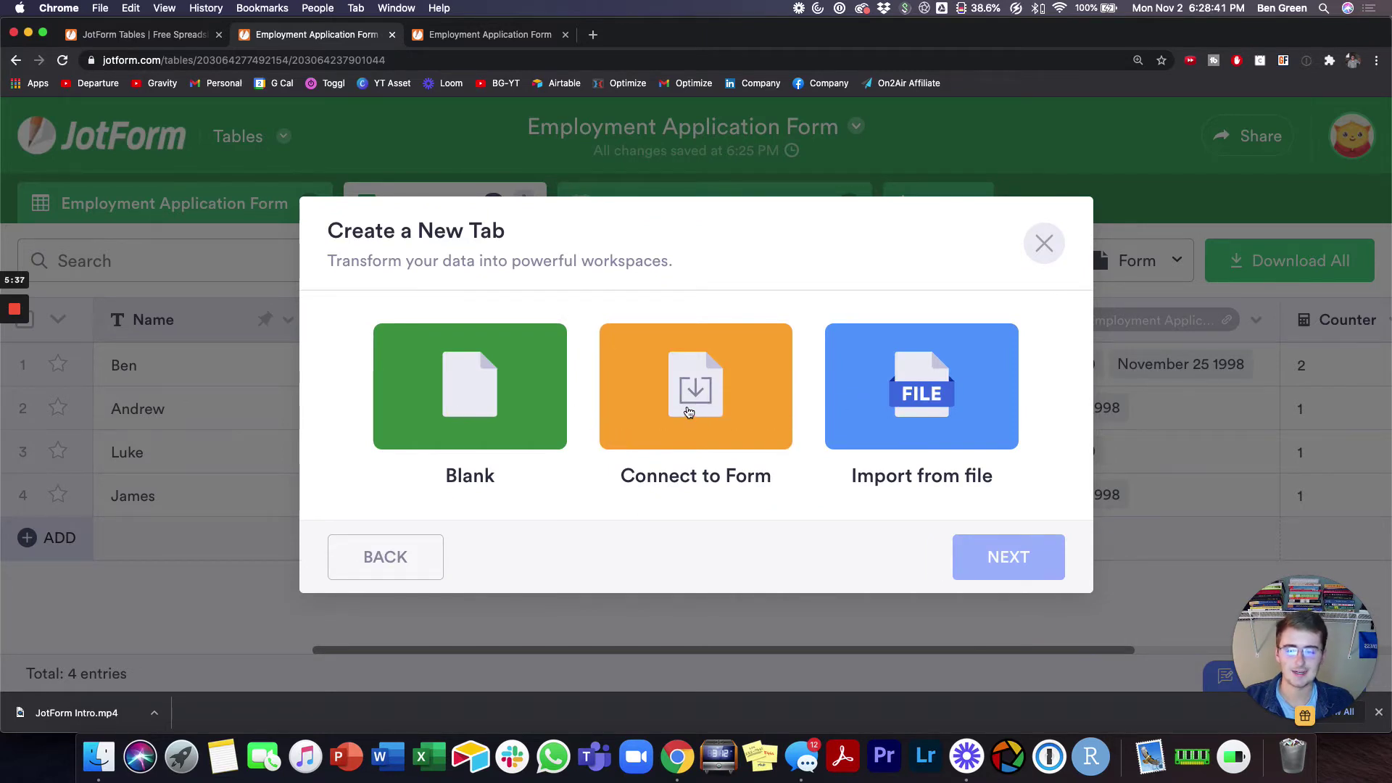
{"action": "left_click", "coordinate": [490, 411]}
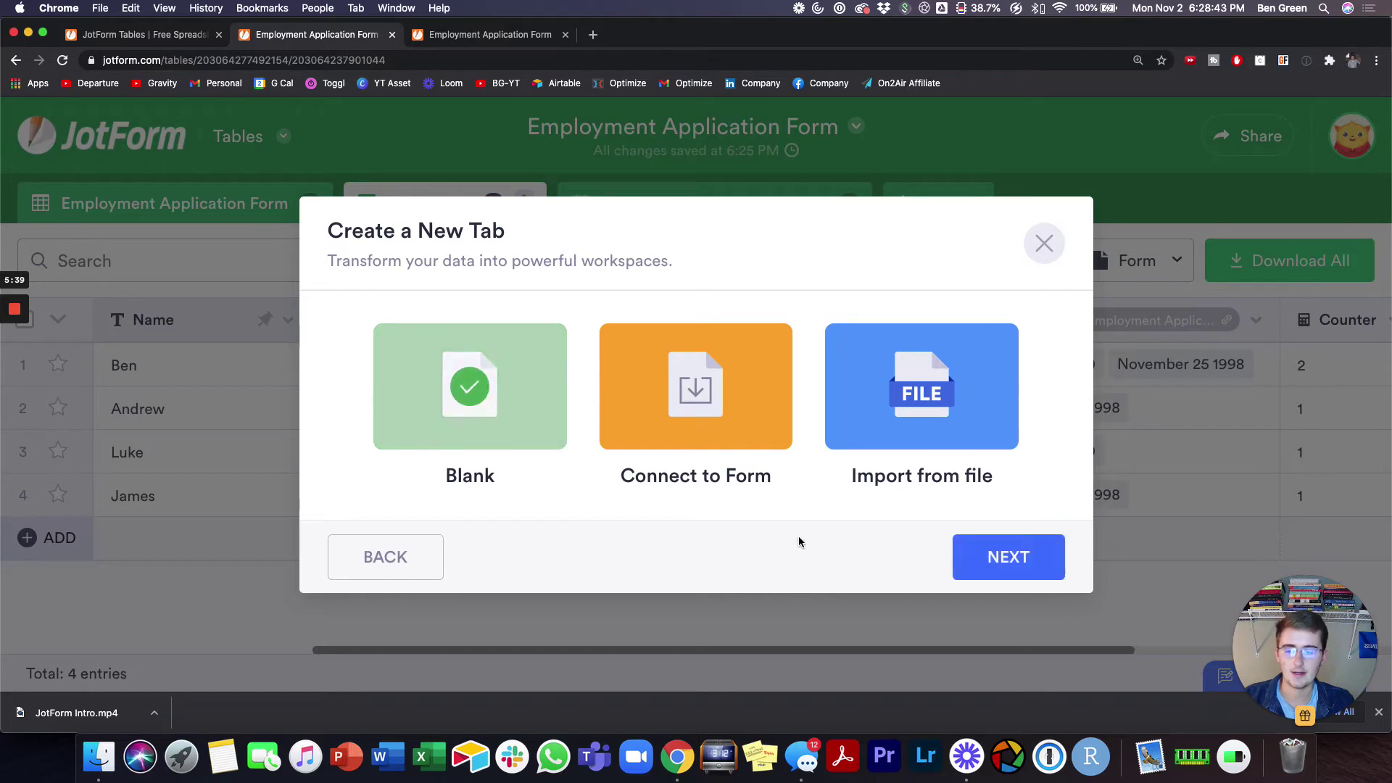
{"action": "left_click", "coordinate": [1003, 573]}
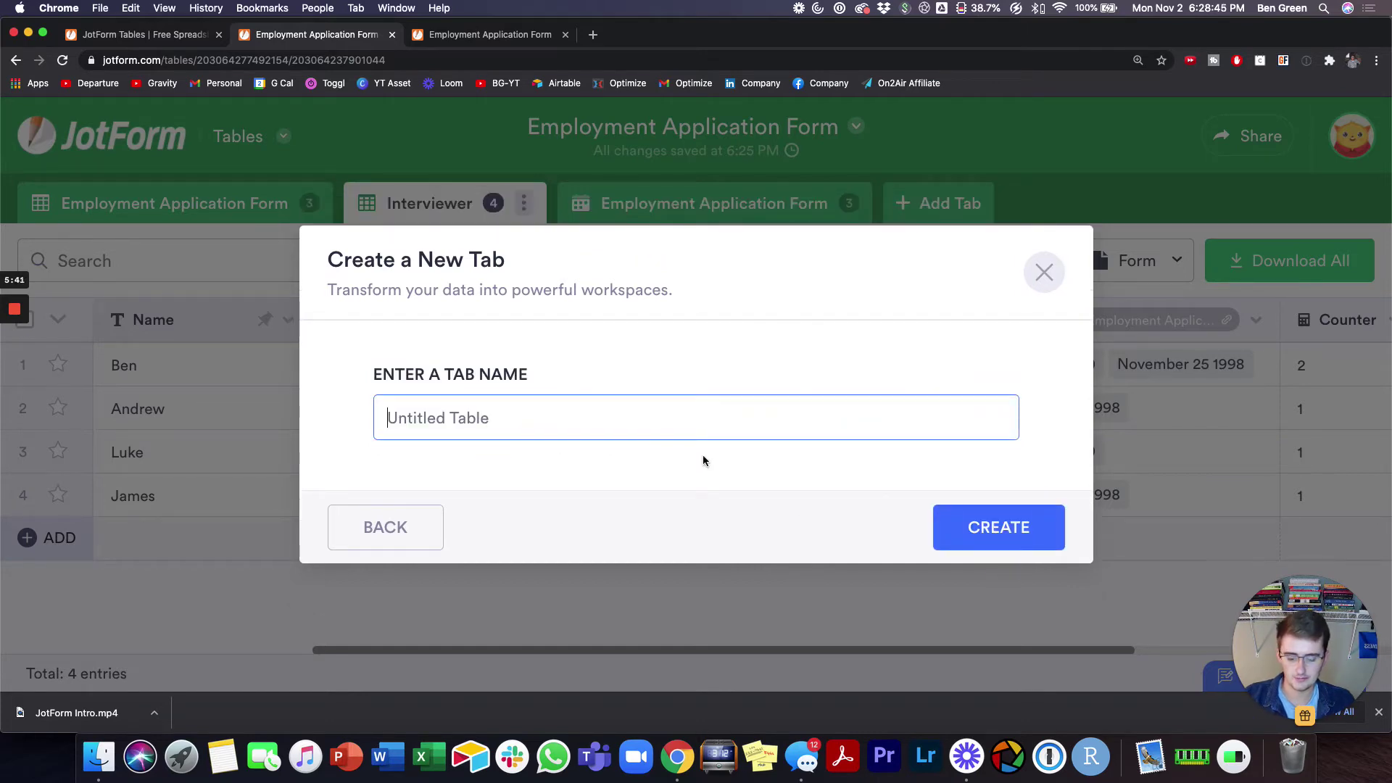
{"action": "type", "text": "Test"}
{"action": "key", "text": "Return"}
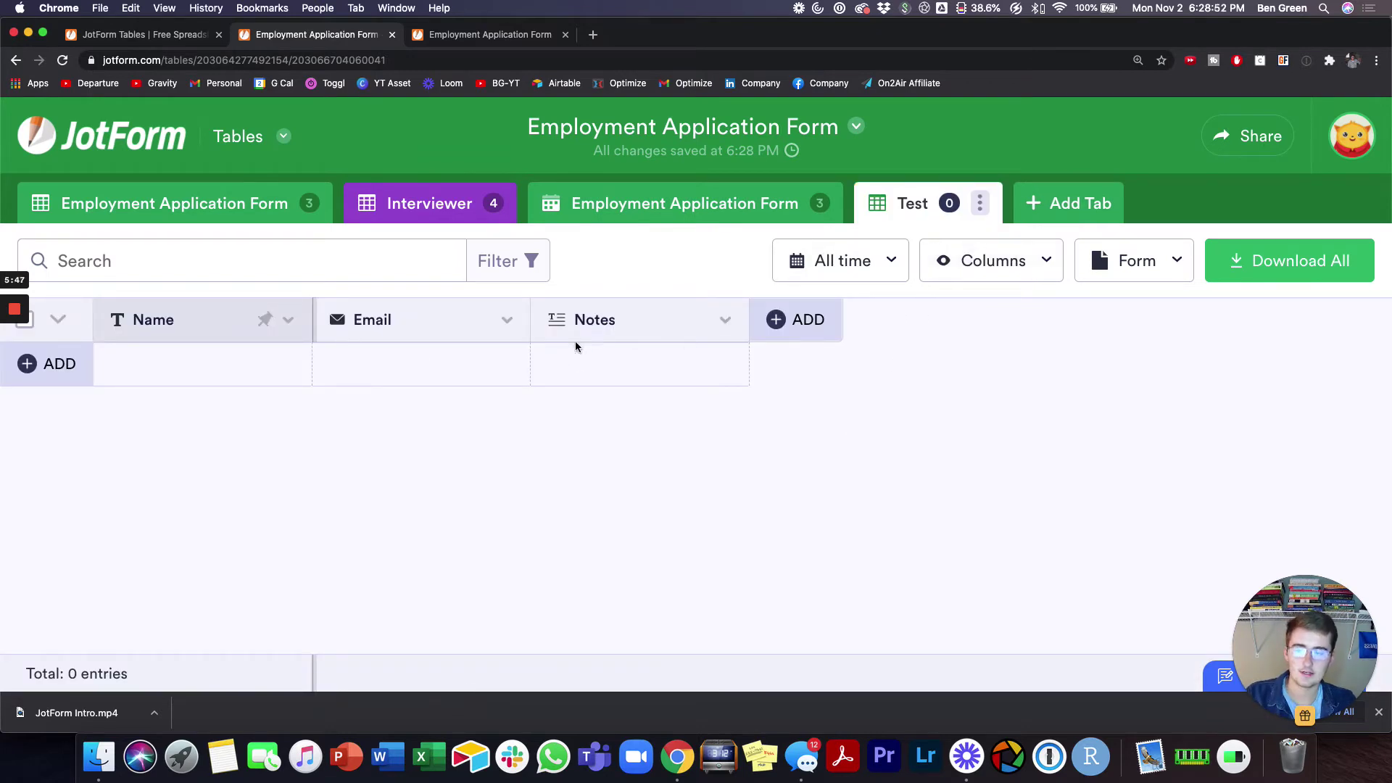
{"action": "left_click", "coordinate": [834, 321]}
Step: Browse the Basic and Formula column types, then open the Connection category
{"action": "scroll", "coordinate": [620, 444], "scroll_direction": "down", "scroll_amount": 5}
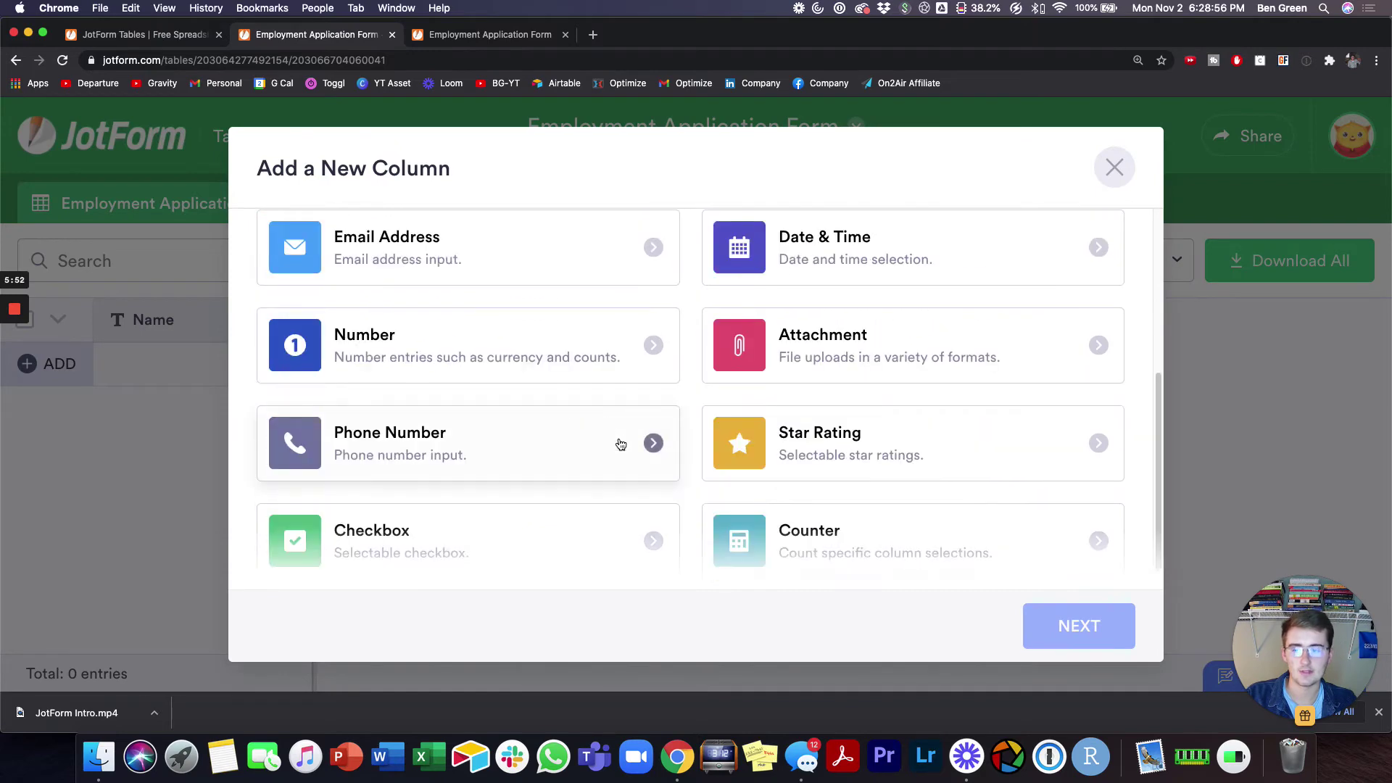
{"action": "scroll", "coordinate": [621, 444], "scroll_direction": "up", "scroll_amount": 5}
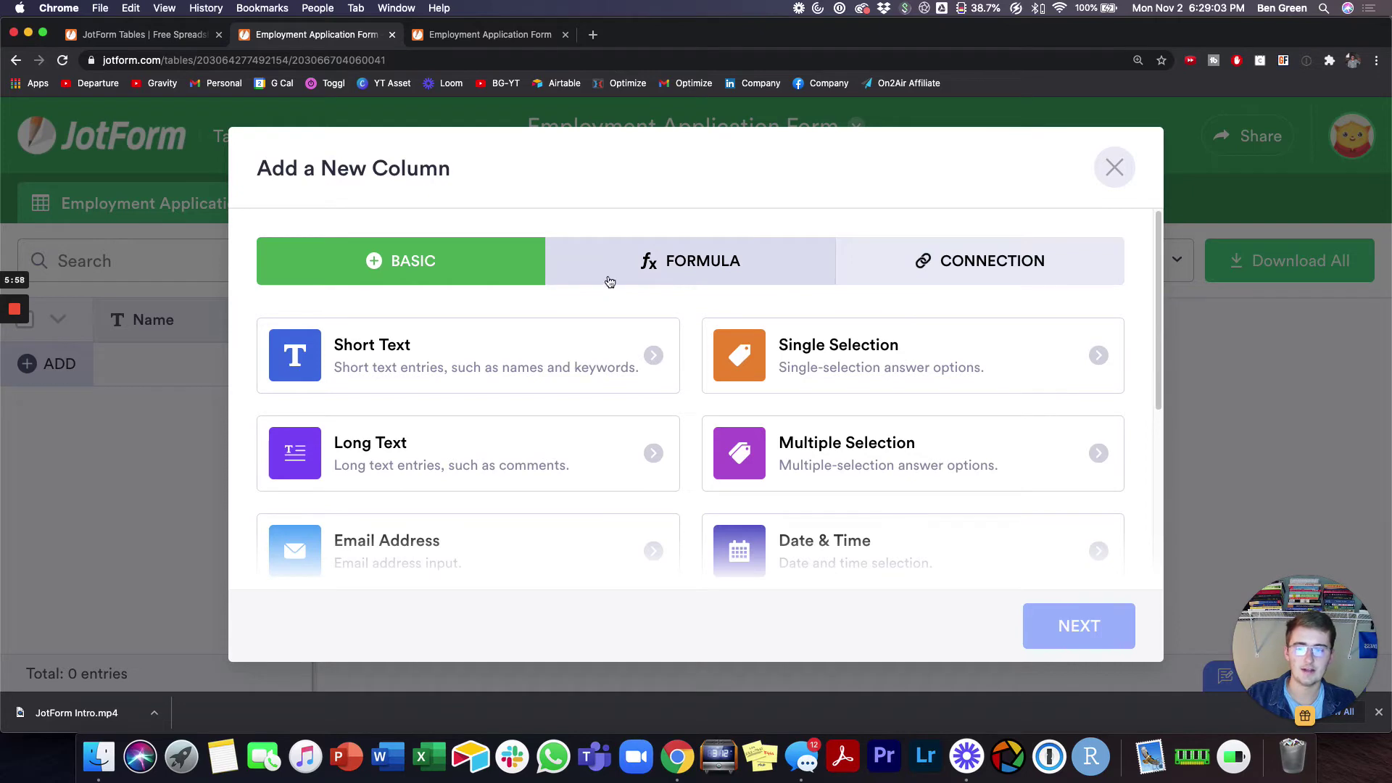
{"action": "scroll", "coordinate": [516, 413], "scroll_direction": "down", "scroll_amount": 3}
{"action": "scroll", "coordinate": [515, 416], "scroll_direction": "down", "scroll_amount": 4}
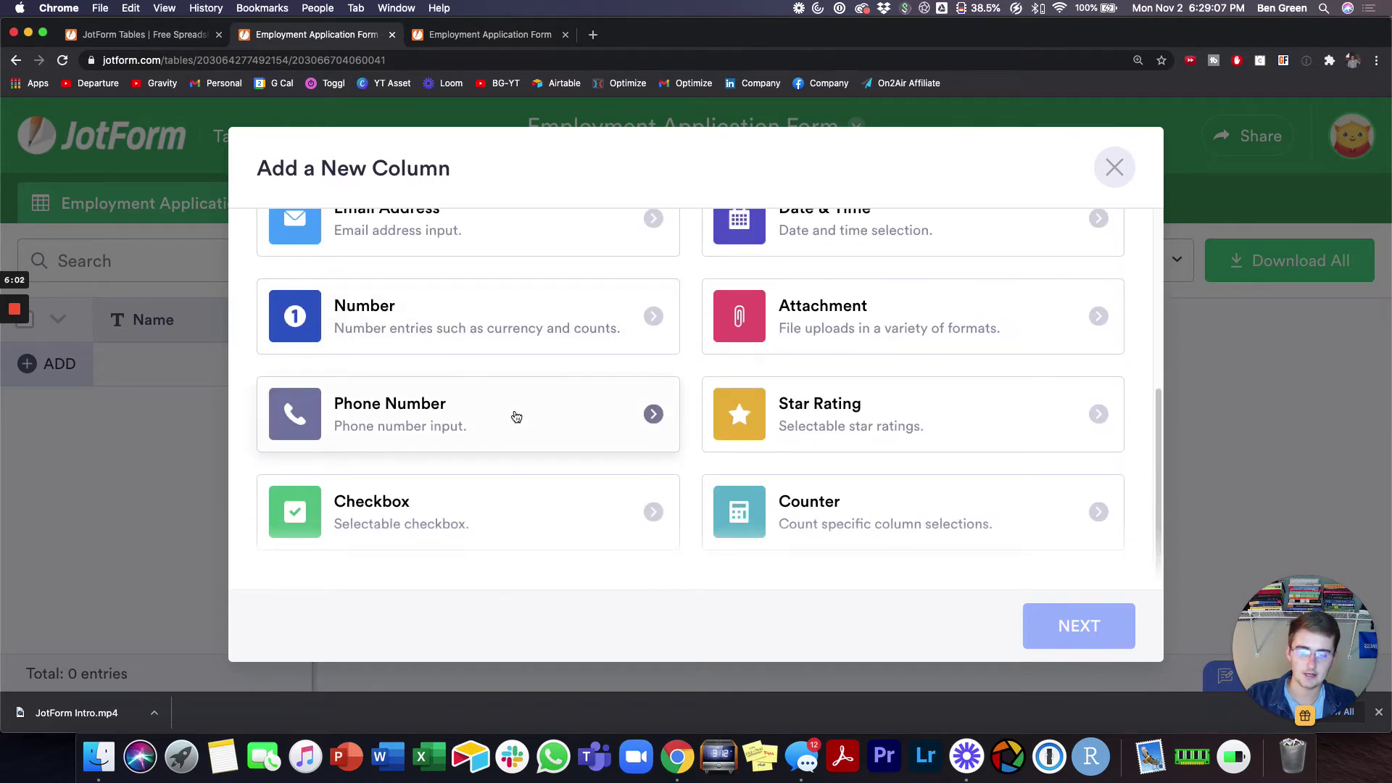
{"action": "scroll", "coordinate": [515, 416], "scroll_direction": "up", "scroll_amount": 7}
{"action": "left_click", "coordinate": [664, 263]}
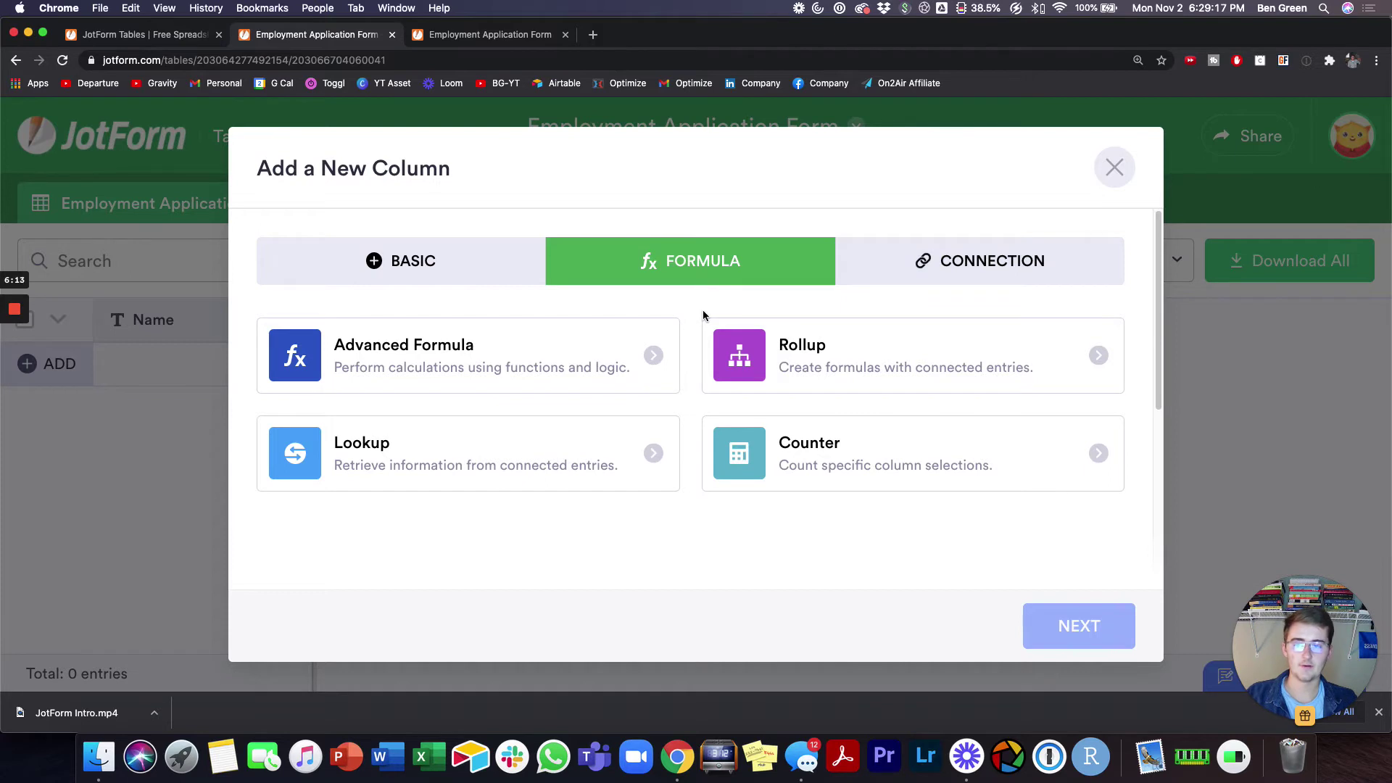
{"action": "left_click", "coordinate": [899, 268]}
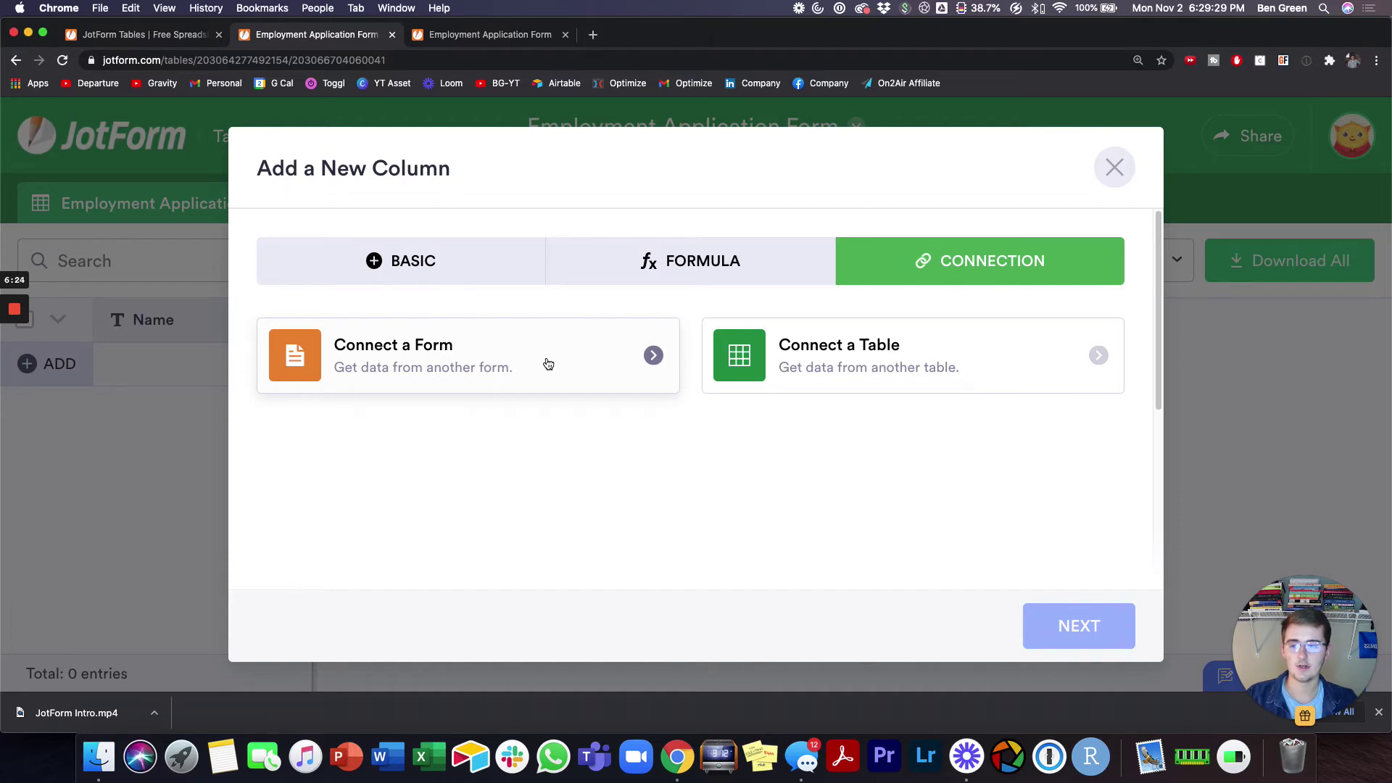
Step: Create a single-selection Interviewer column linked to the Employment Application Form's Interviewer tab Name field
{"action": "left_click", "coordinate": [881, 361]}
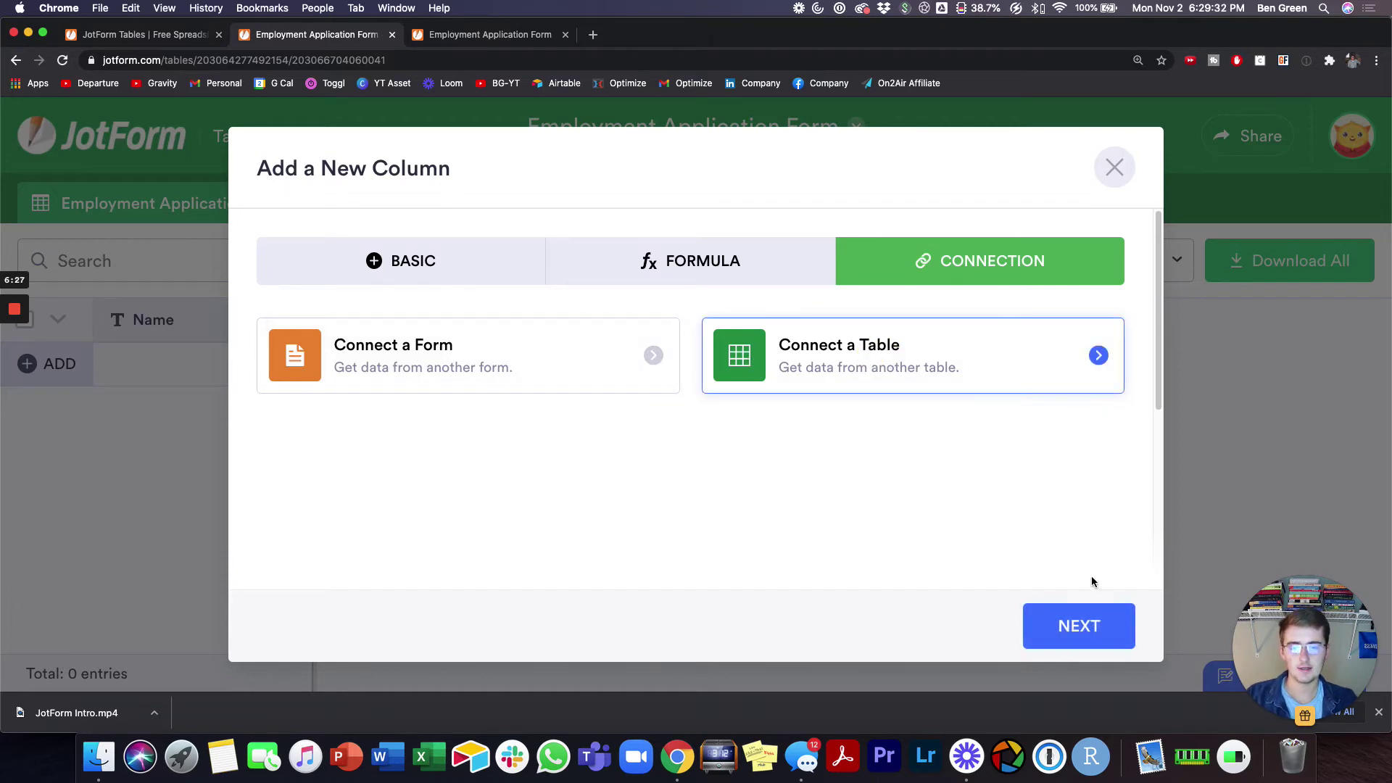
{"action": "left_click", "coordinate": [1102, 620]}
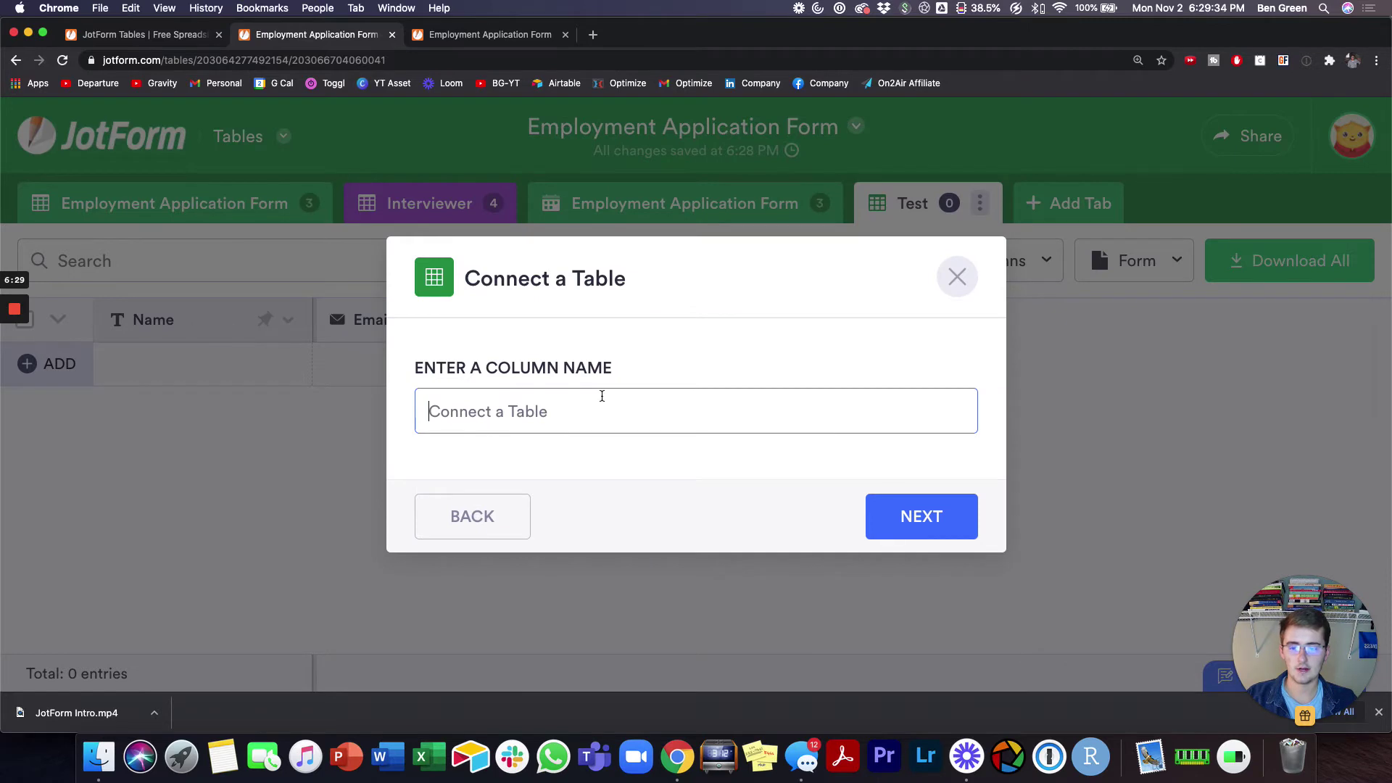
{"action": "type", "text": "Int"}
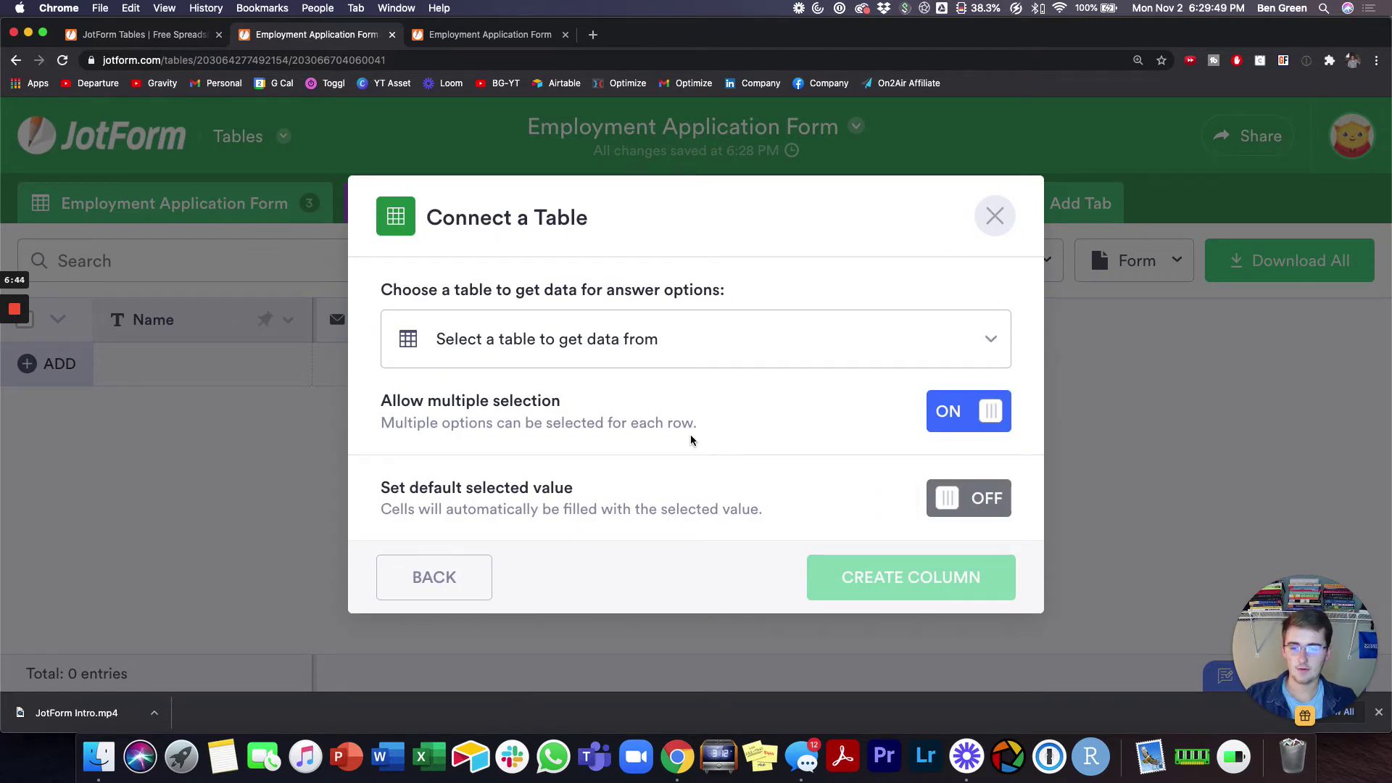
{"action": "left_click", "coordinate": [982, 418]}
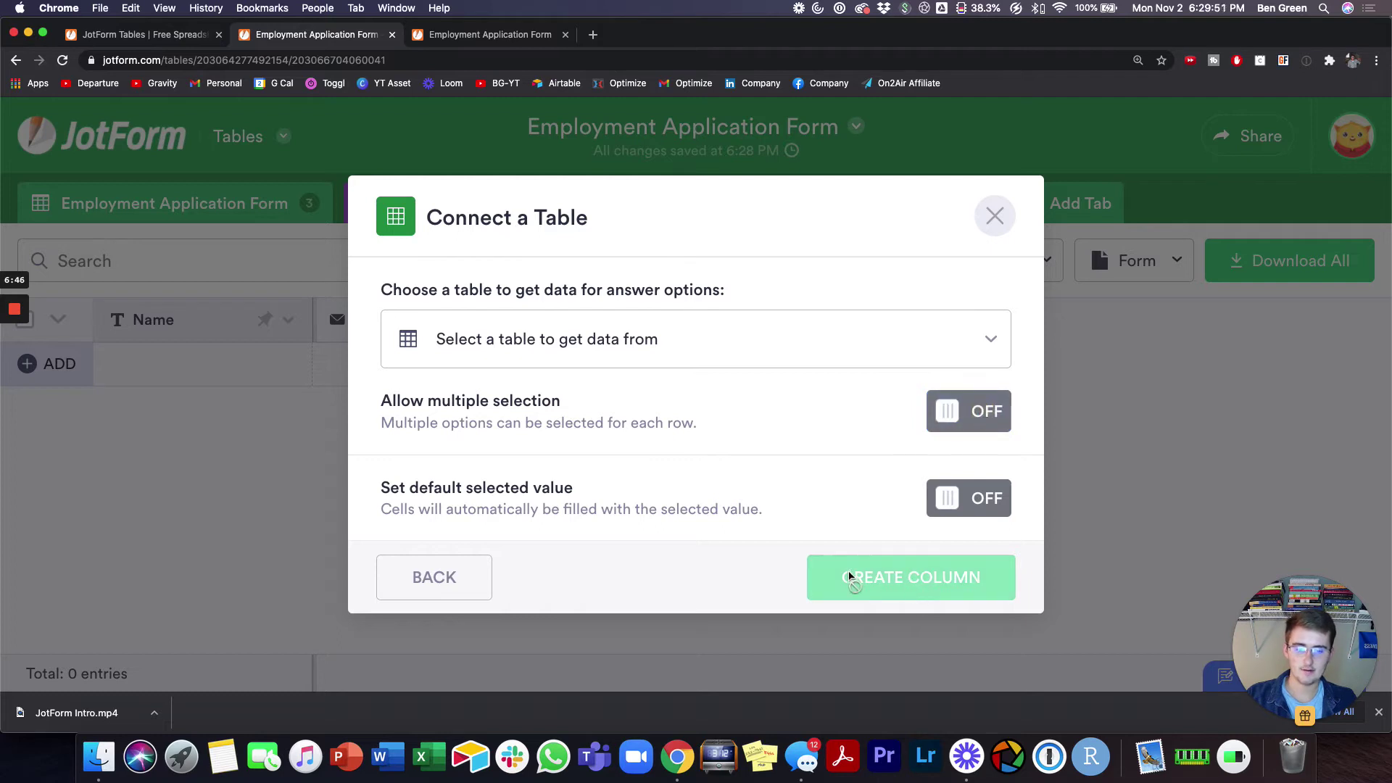
{"action": "left_click", "coordinate": [539, 331]}
{"action": "mouse_move", "coordinate": [555, 430]}
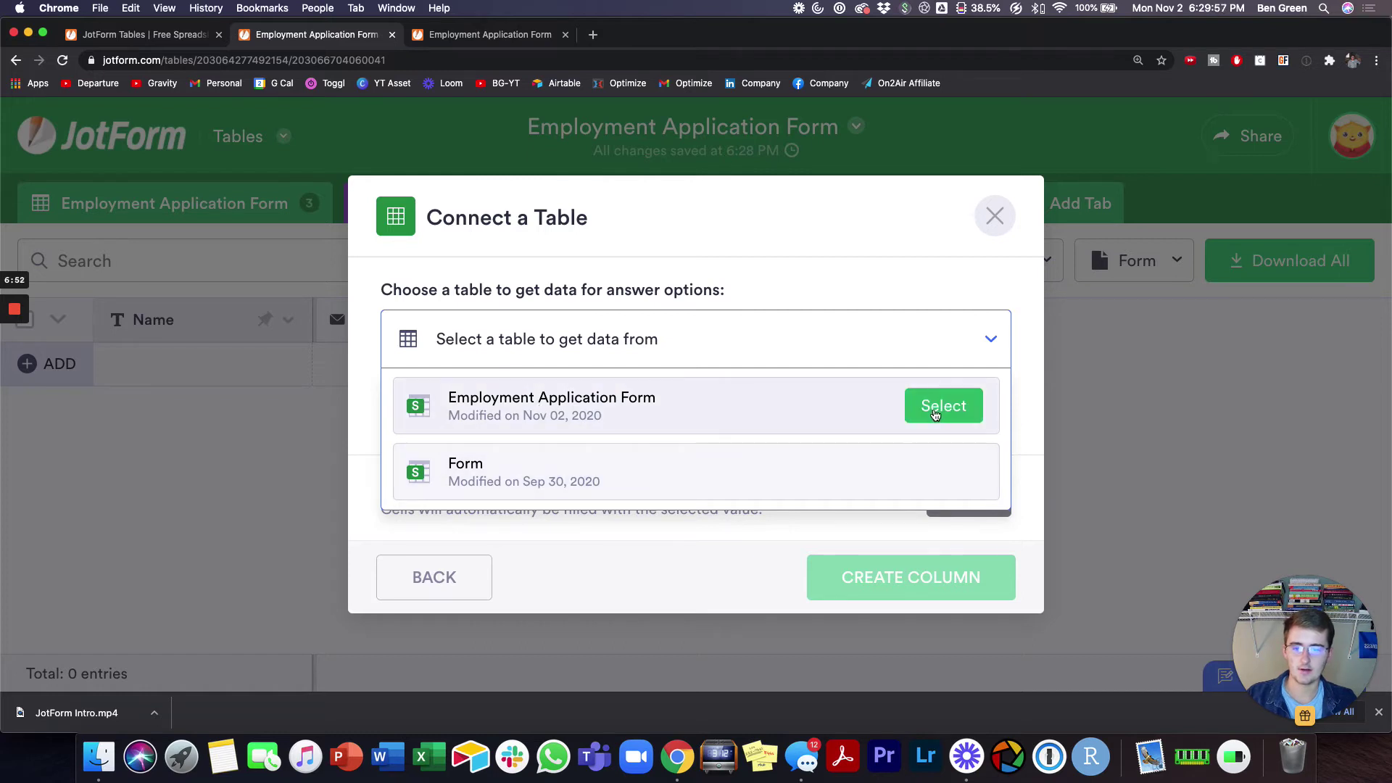
{"action": "left_click", "coordinate": [936, 412]}
{"action": "left_click", "coordinate": [659, 376]}
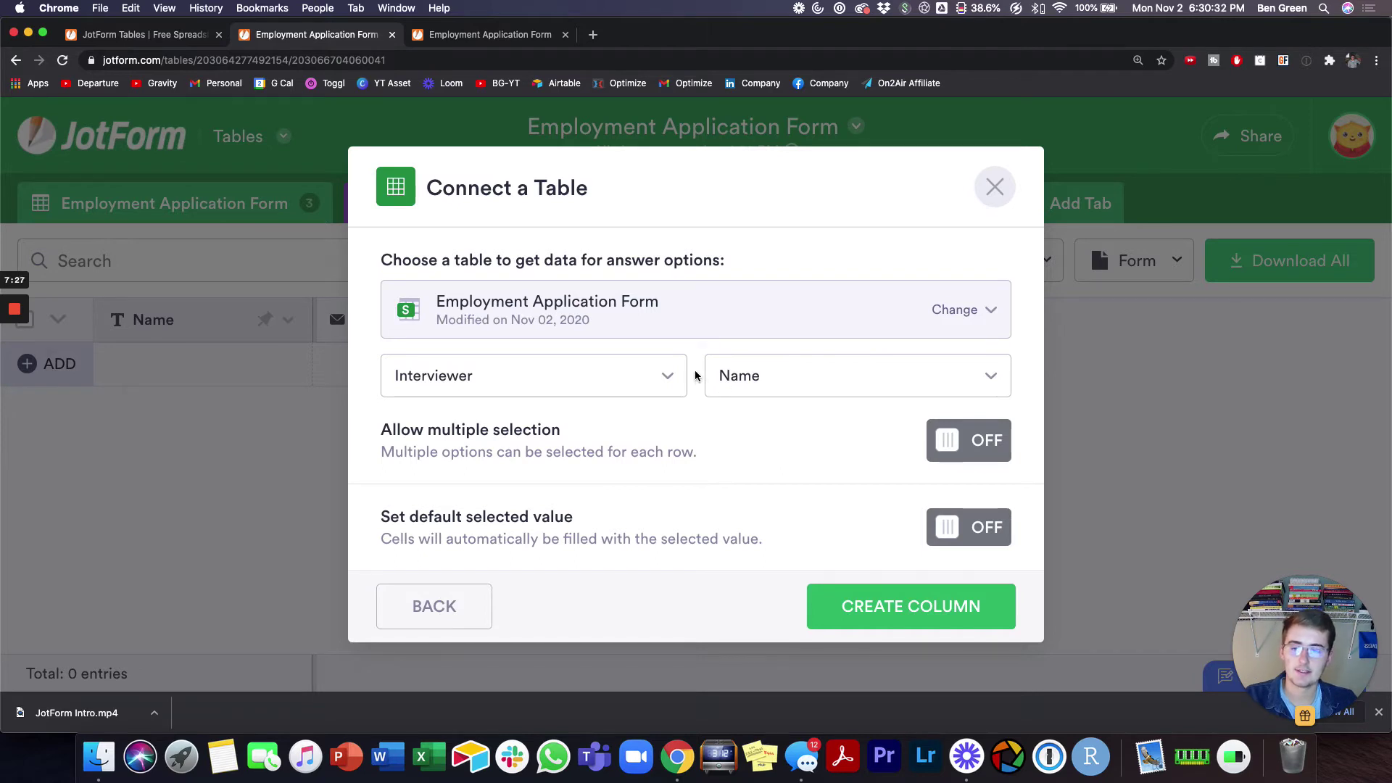
{"action": "left_click", "coordinate": [732, 378]}
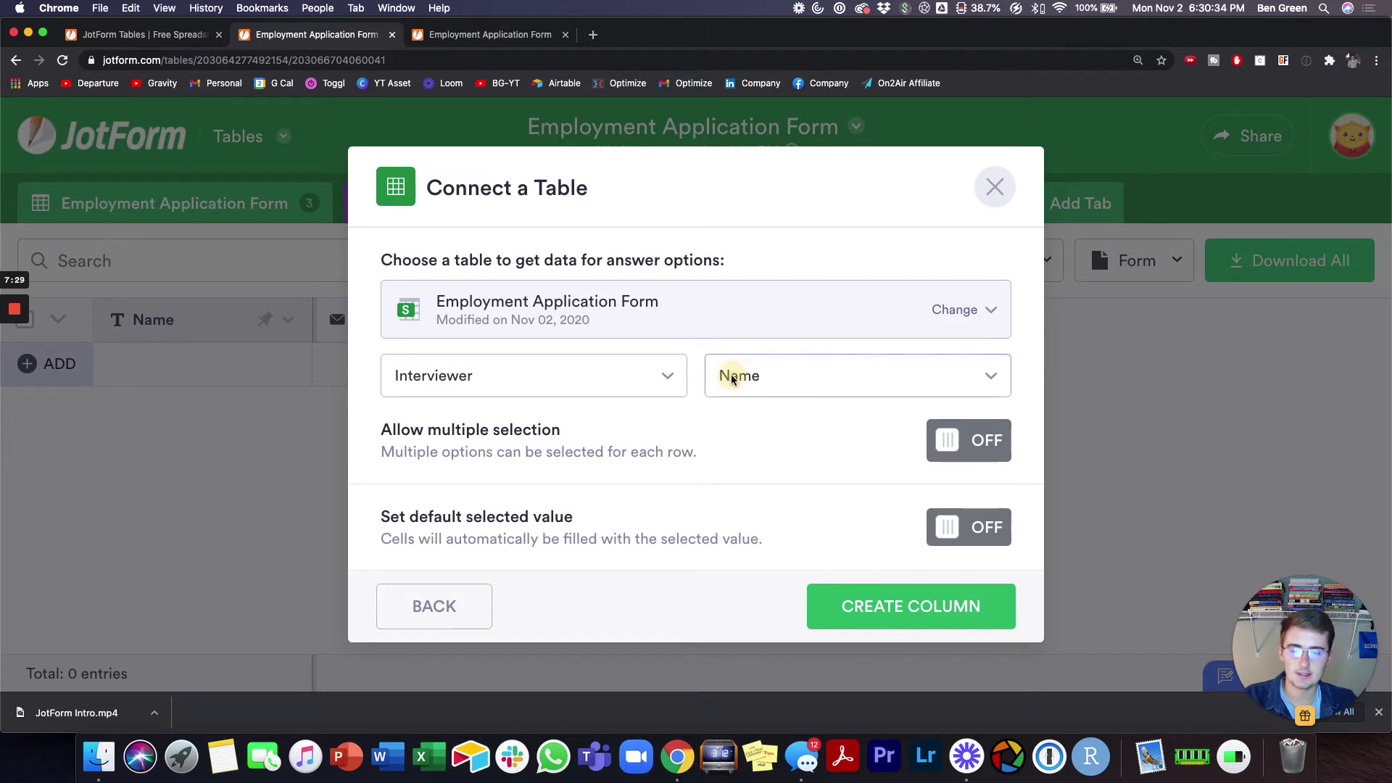
{"action": "left_click", "coordinate": [738, 415]}
{"action": "left_click", "coordinate": [845, 601]}
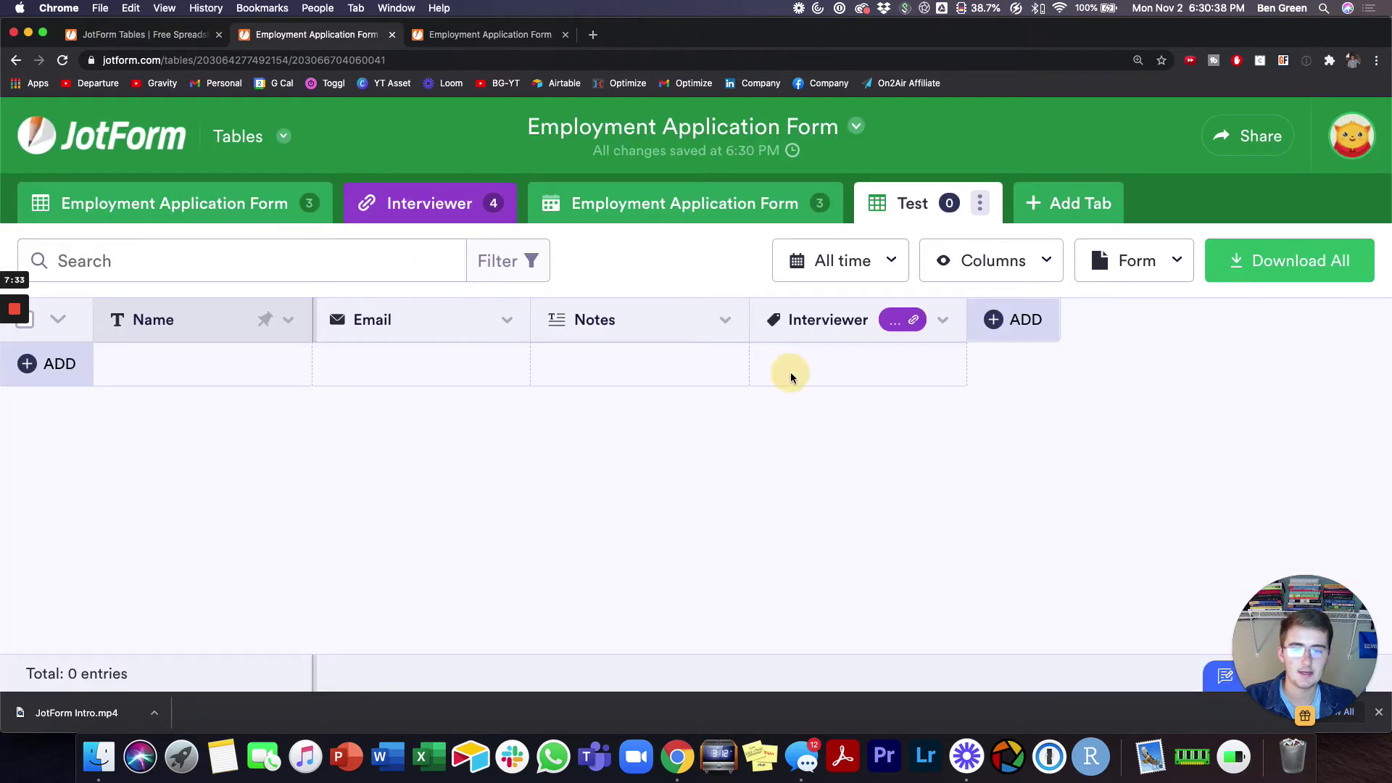
Step: Add two entries to the Test tab and enter a name in each Name cell
{"action": "left_click", "coordinate": [790, 377]}
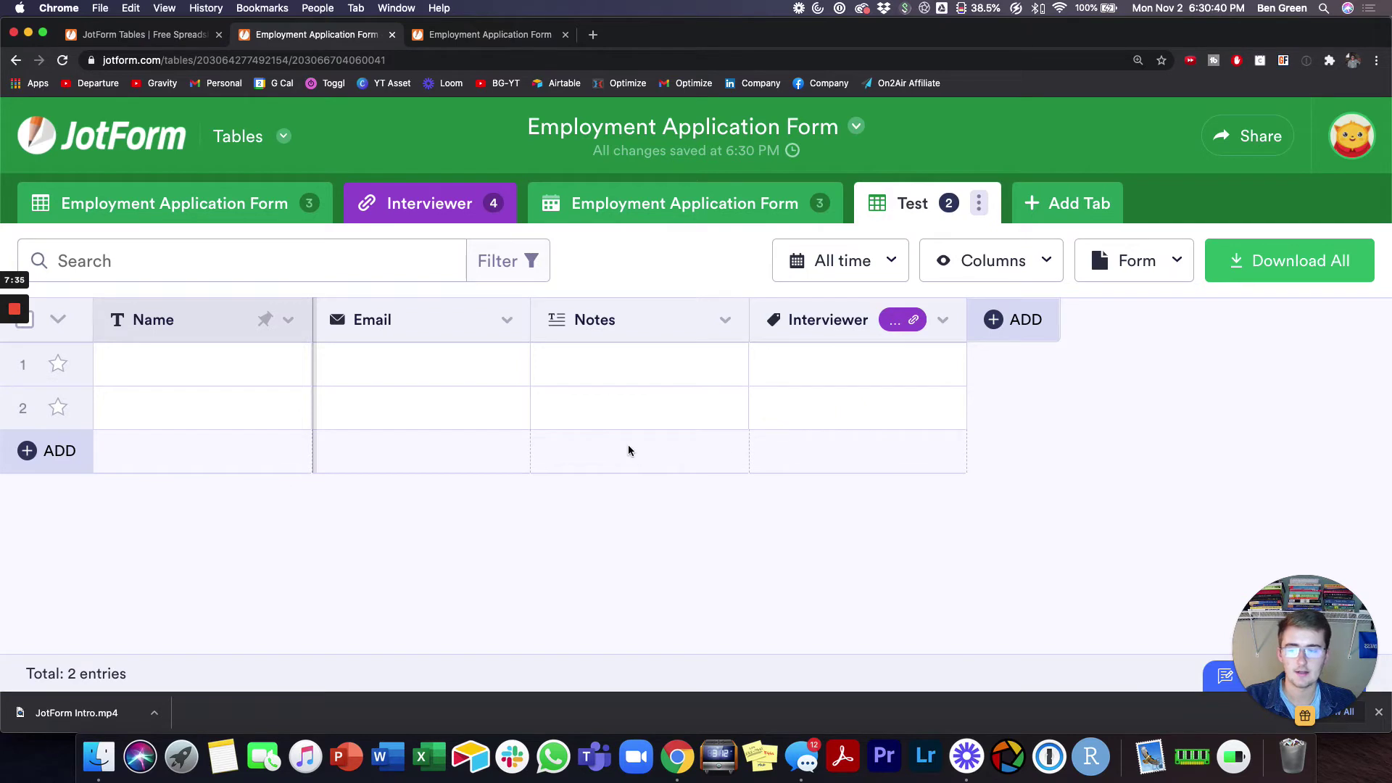
{"action": "left_click", "coordinate": [192, 374]}
{"action": "left_click", "coordinate": [190, 372]}
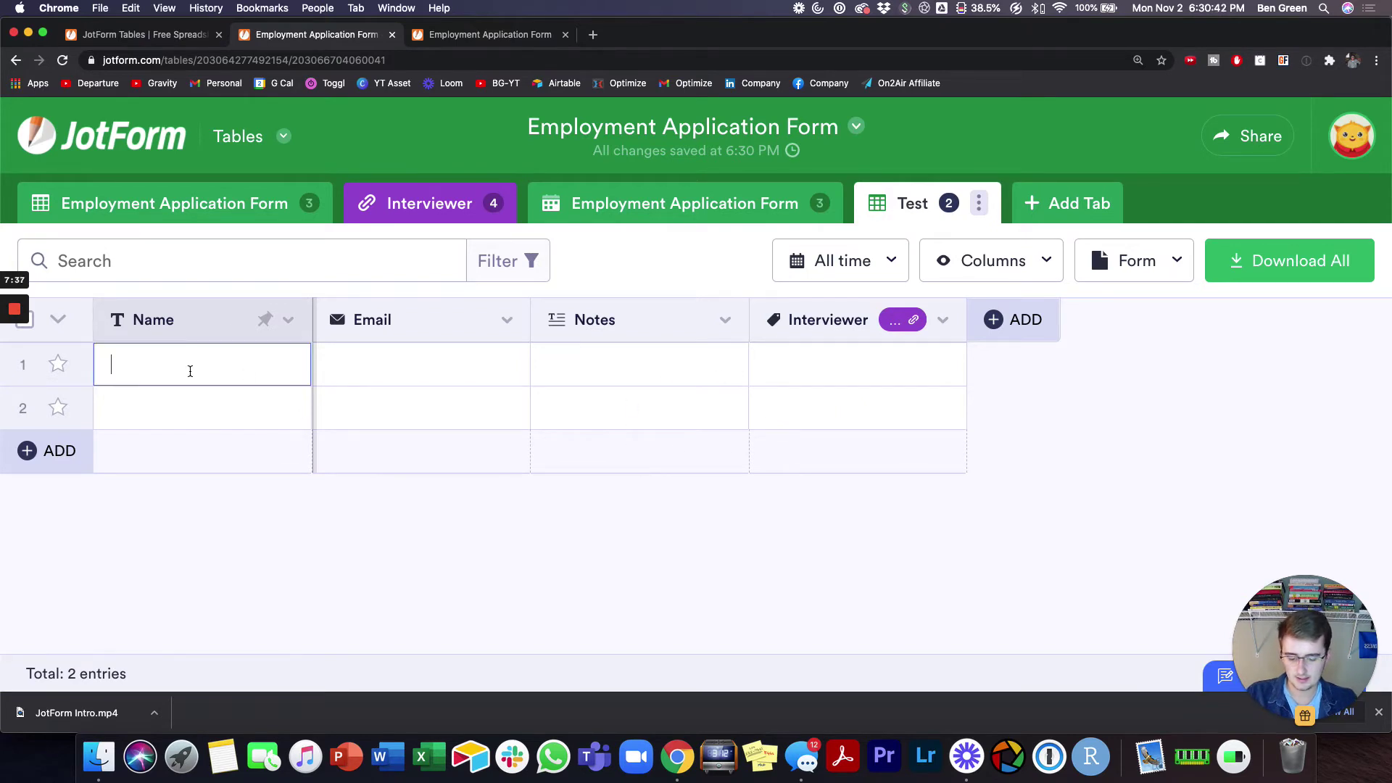
{"action": "type", "text": "Ben"}
{"action": "key", "text": "Return"}
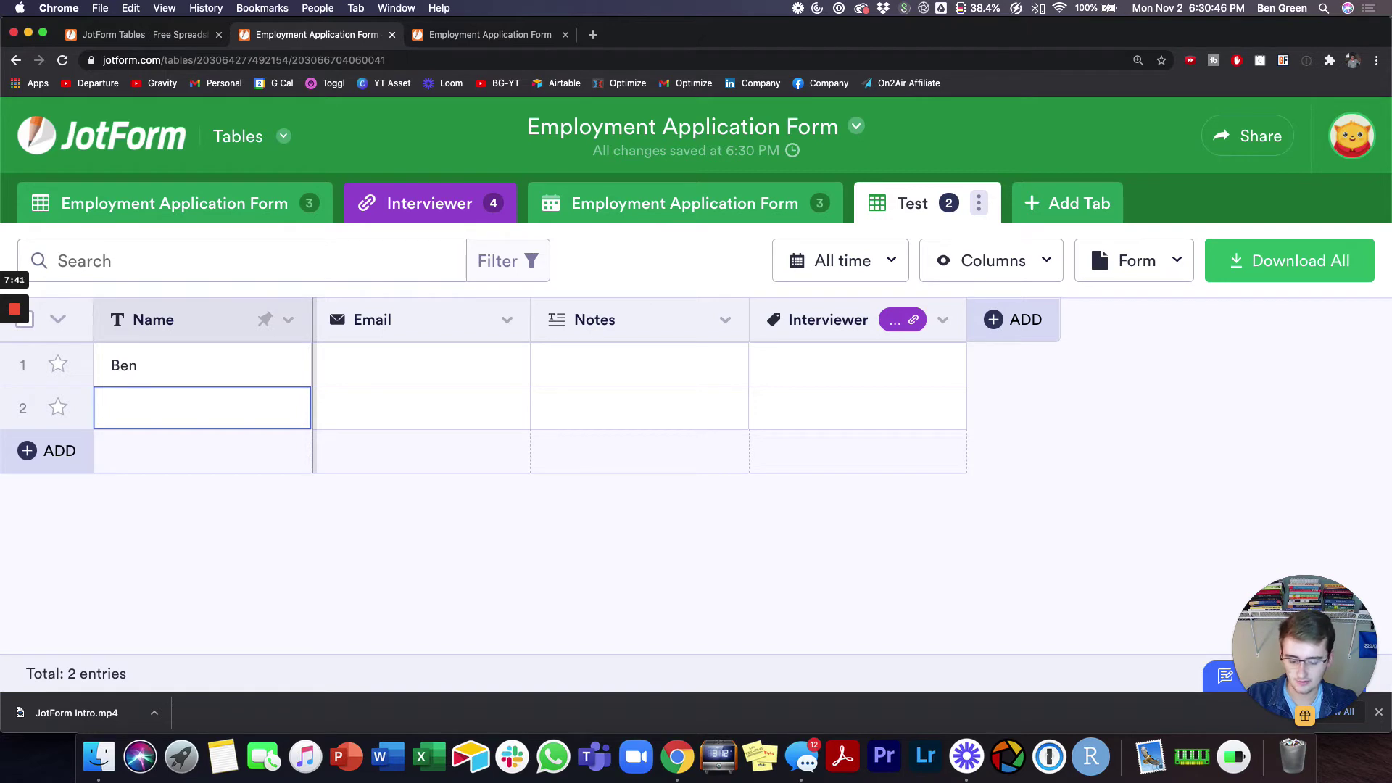
{"action": "type", "text": "Luke"}
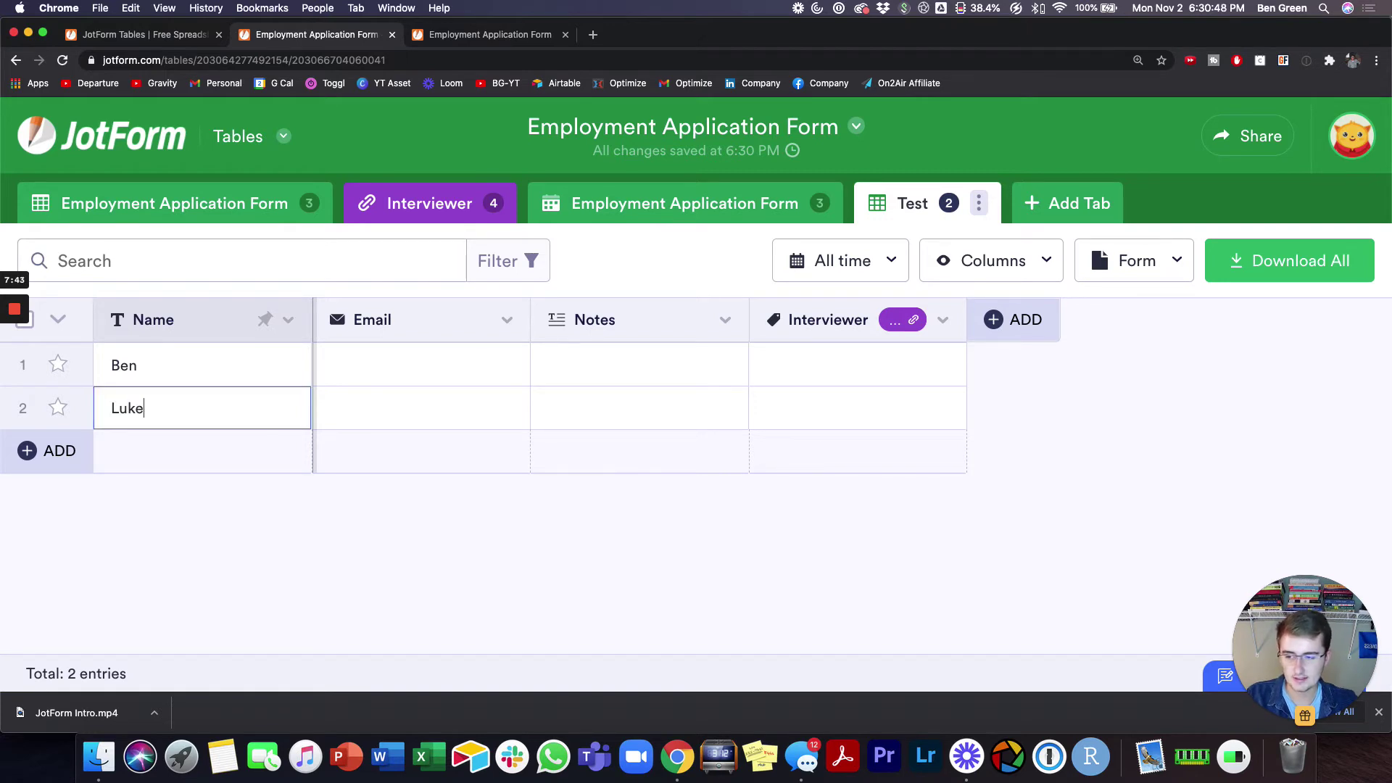
{"action": "left_click", "coordinate": [834, 554]}
Step: Link the first entry to the second interviewer record
{"action": "left_click", "coordinate": [777, 363]}
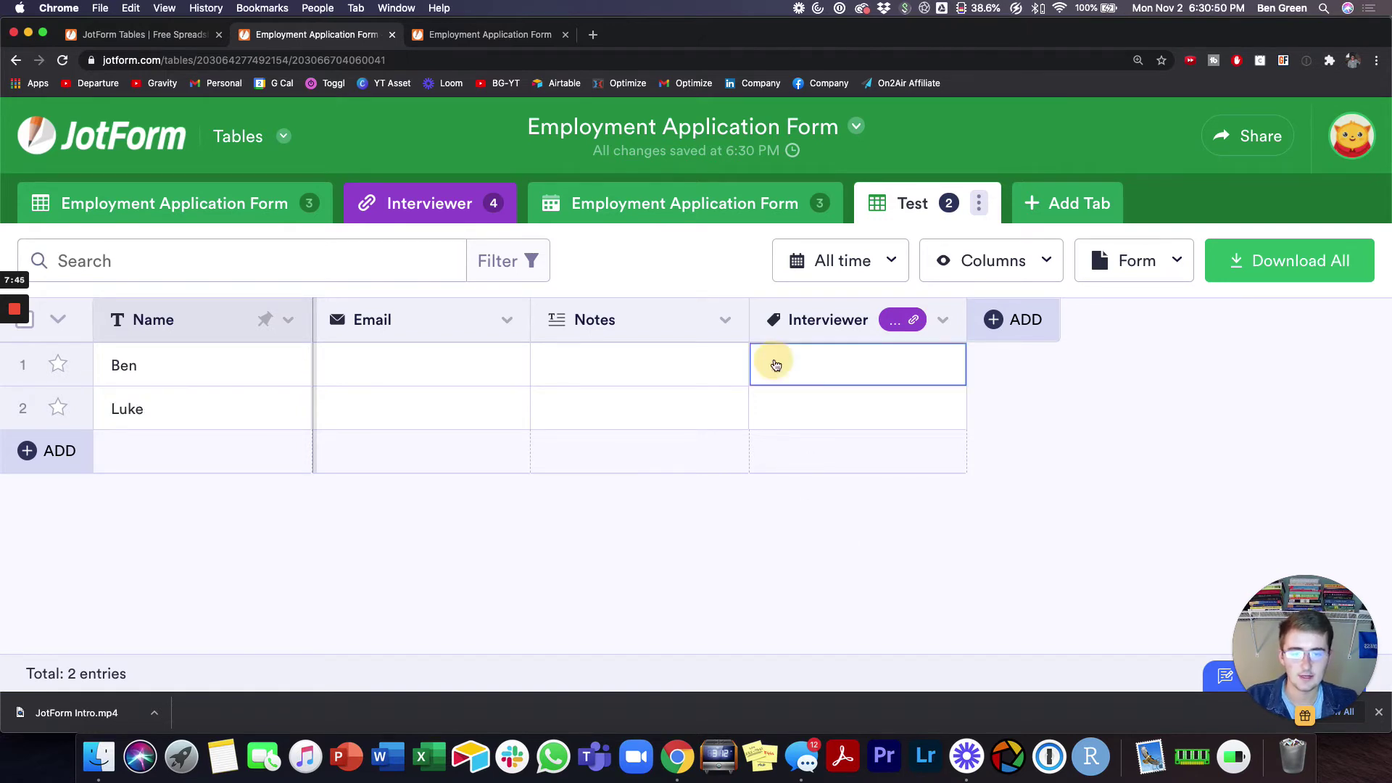
{"action": "left_click", "coordinate": [782, 368]}
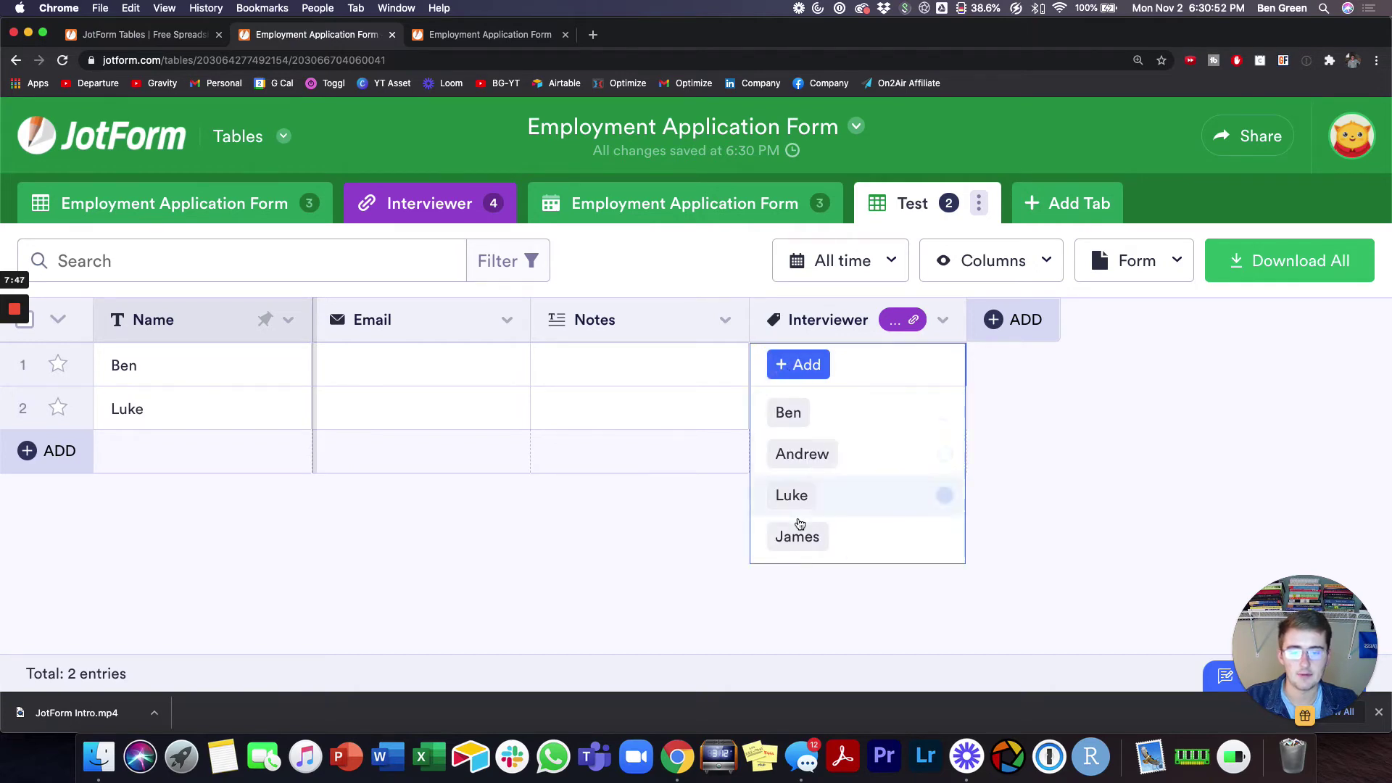
{"action": "left_click", "coordinate": [783, 455]}
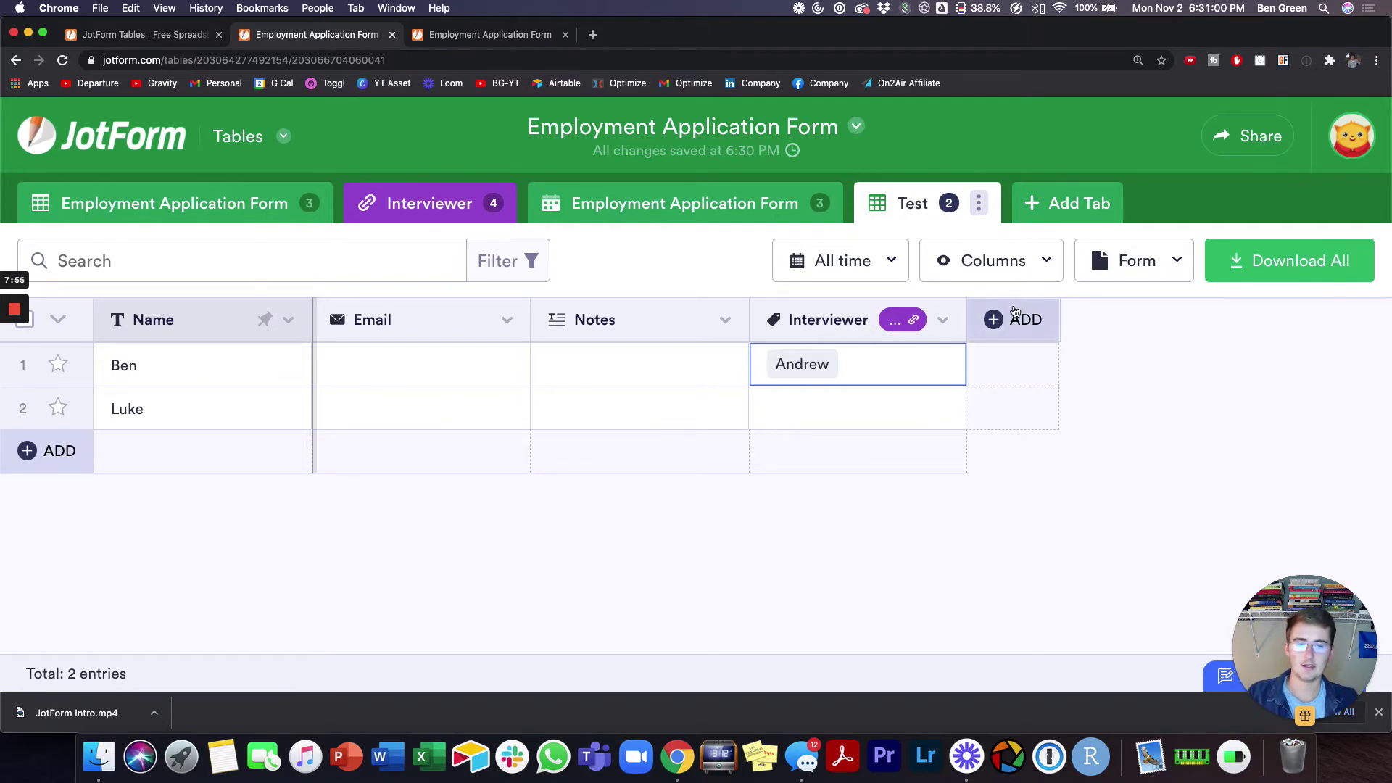
{"action": "left_click", "coordinate": [1012, 317]}
Step: Choose the Lookup formula column type, after one cancelled attempt
{"action": "left_click", "coordinate": [668, 260]}
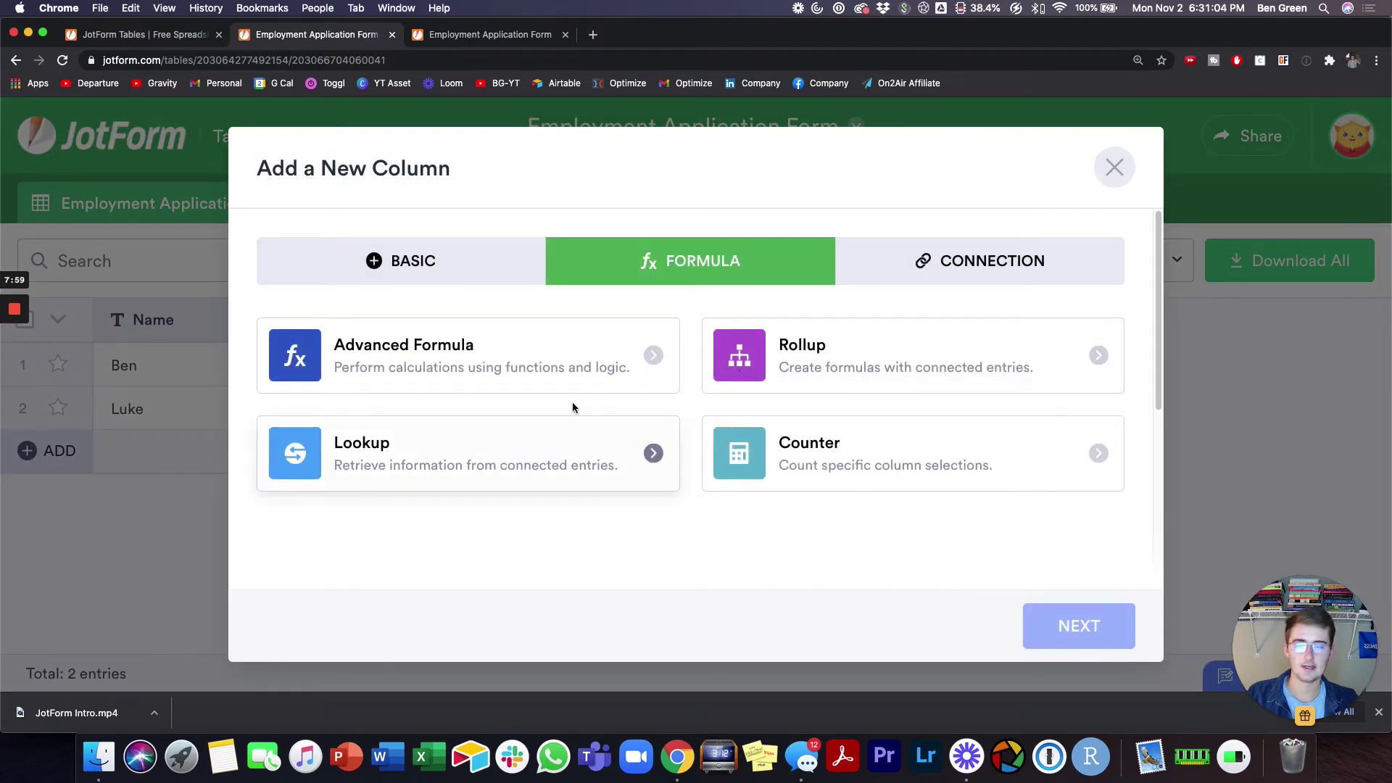
{"action": "left_click", "coordinate": [610, 461]}
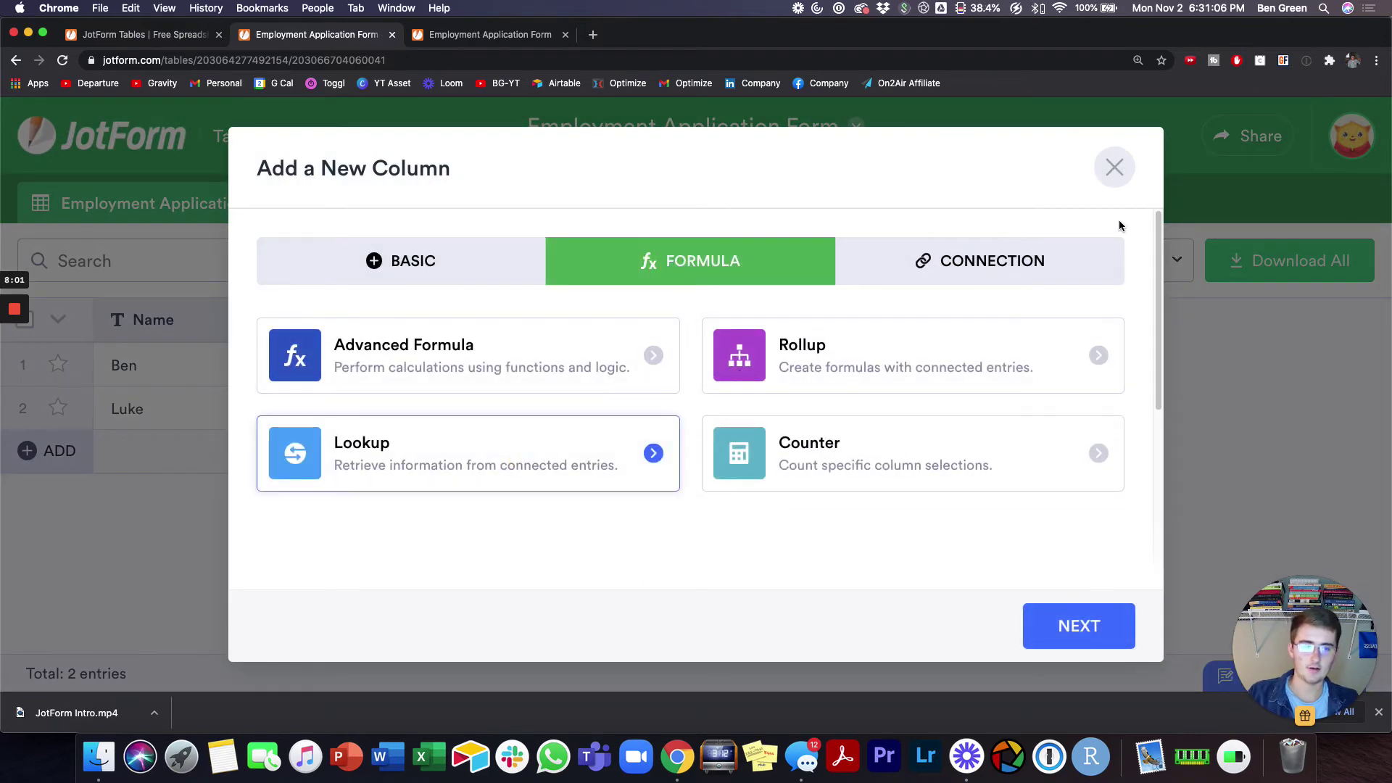
{"action": "left_click", "coordinate": [1115, 167]}
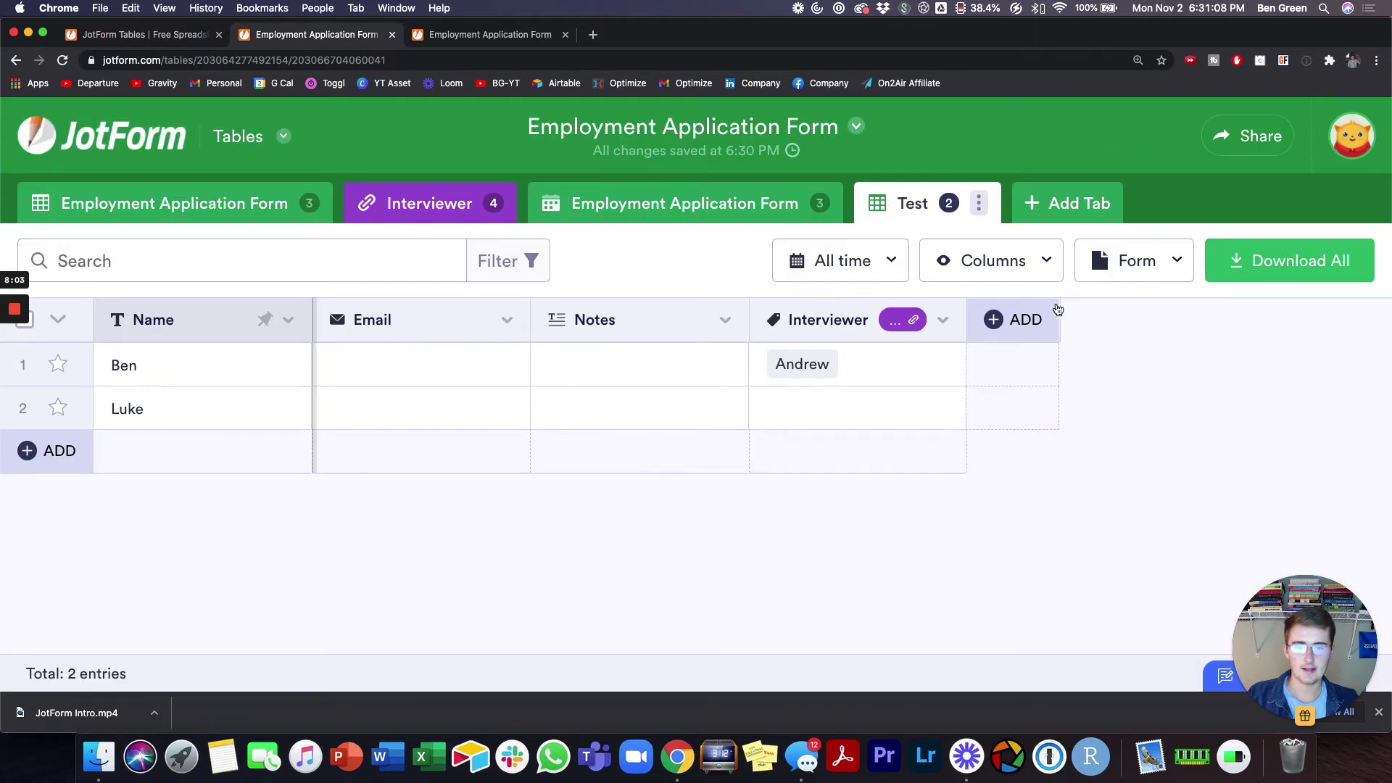
{"action": "left_click", "coordinate": [999, 319]}
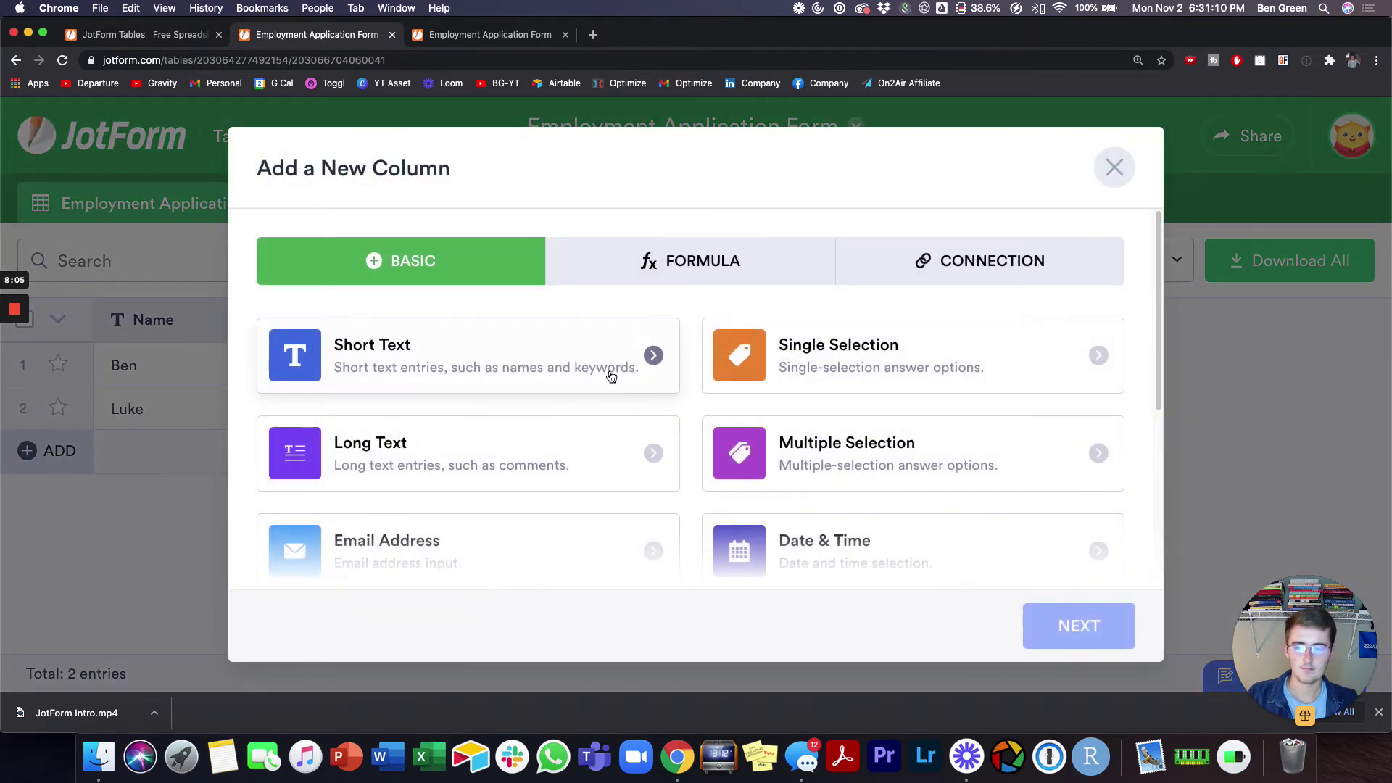
{"action": "left_click", "coordinate": [692, 261]}
{"action": "left_click", "coordinate": [505, 461]}
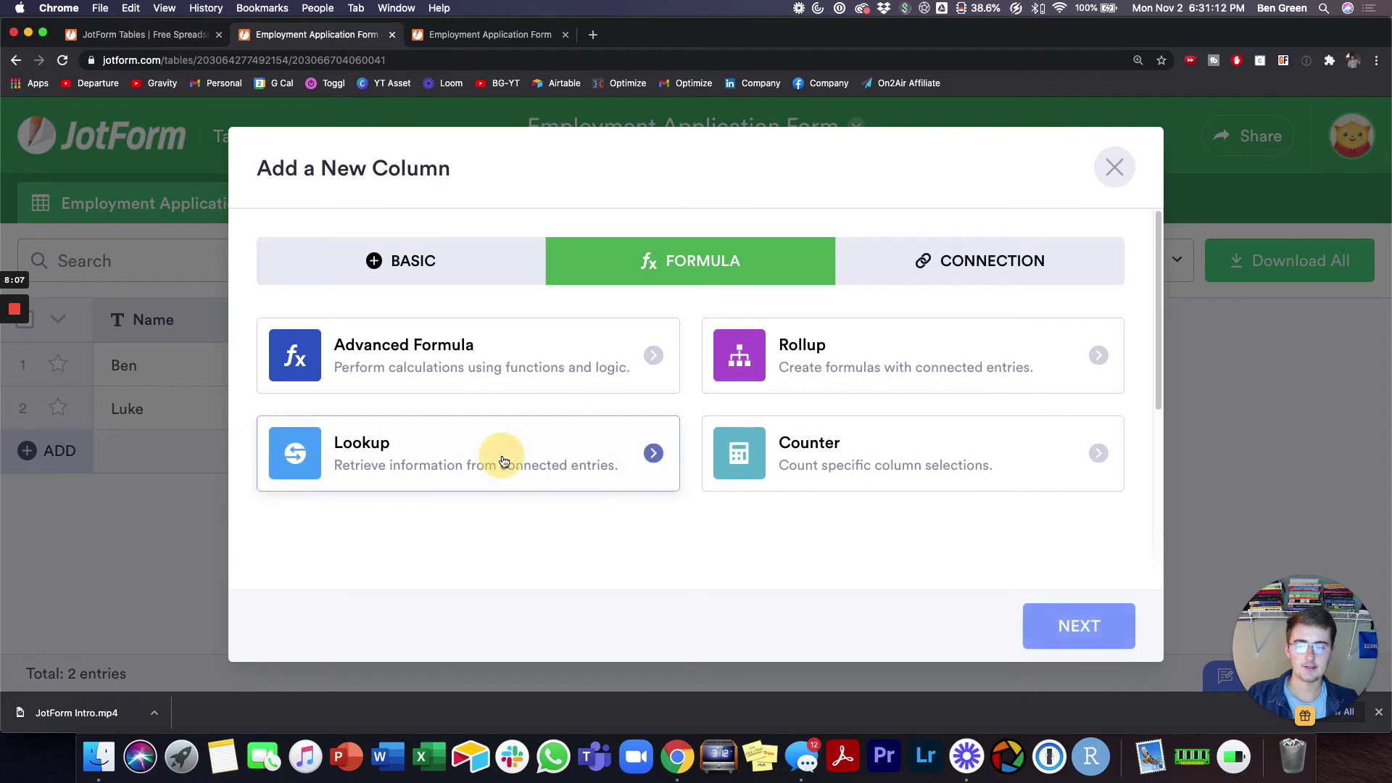
Step: Name the lookup column 'Email', pulling the Interviewer's Email field, and create it
{"action": "left_click", "coordinate": [1105, 644]}
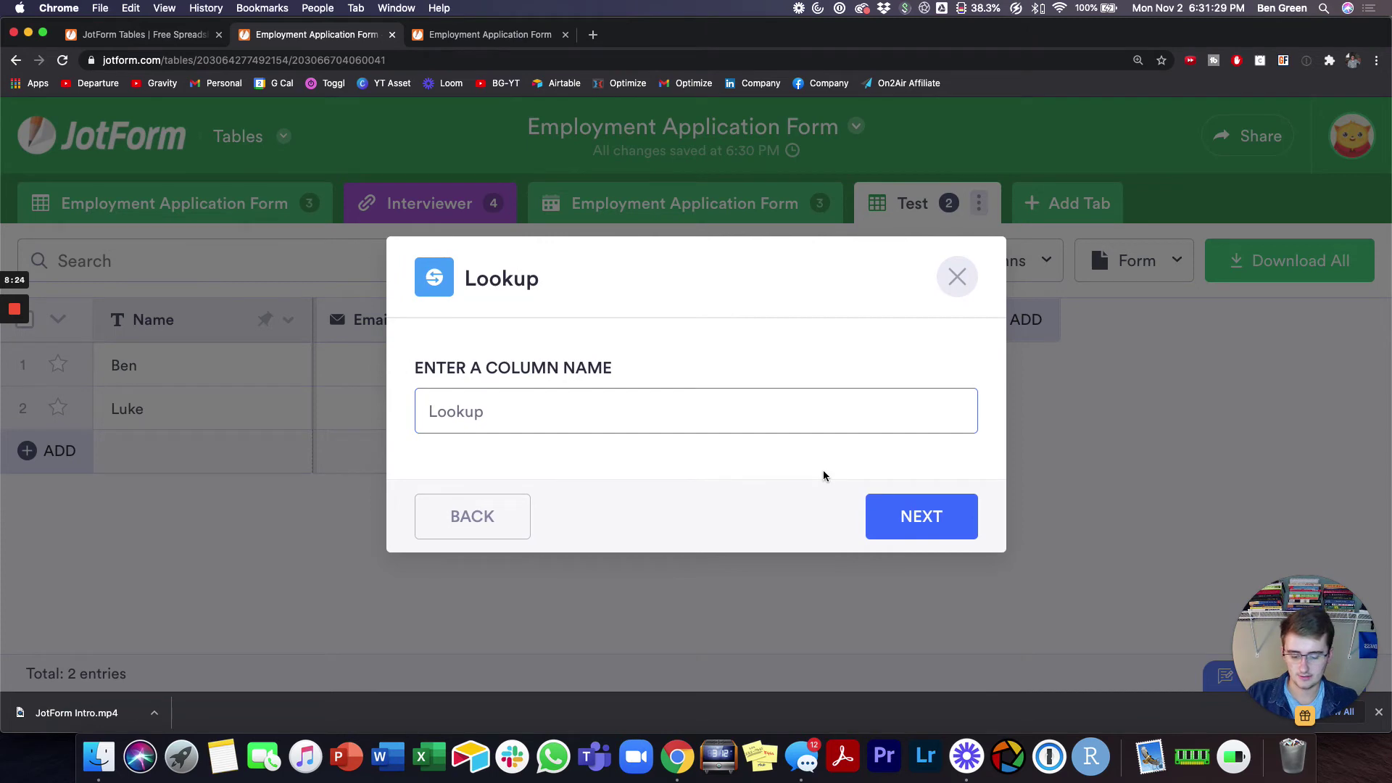
{"action": "type", "text": "Email"}
{"action": "key", "text": "Return"}
{"action": "left_click", "coordinate": [550, 411]}
{"action": "left_click", "coordinate": [471, 453]}
{"action": "left_click", "coordinate": [732, 419]}
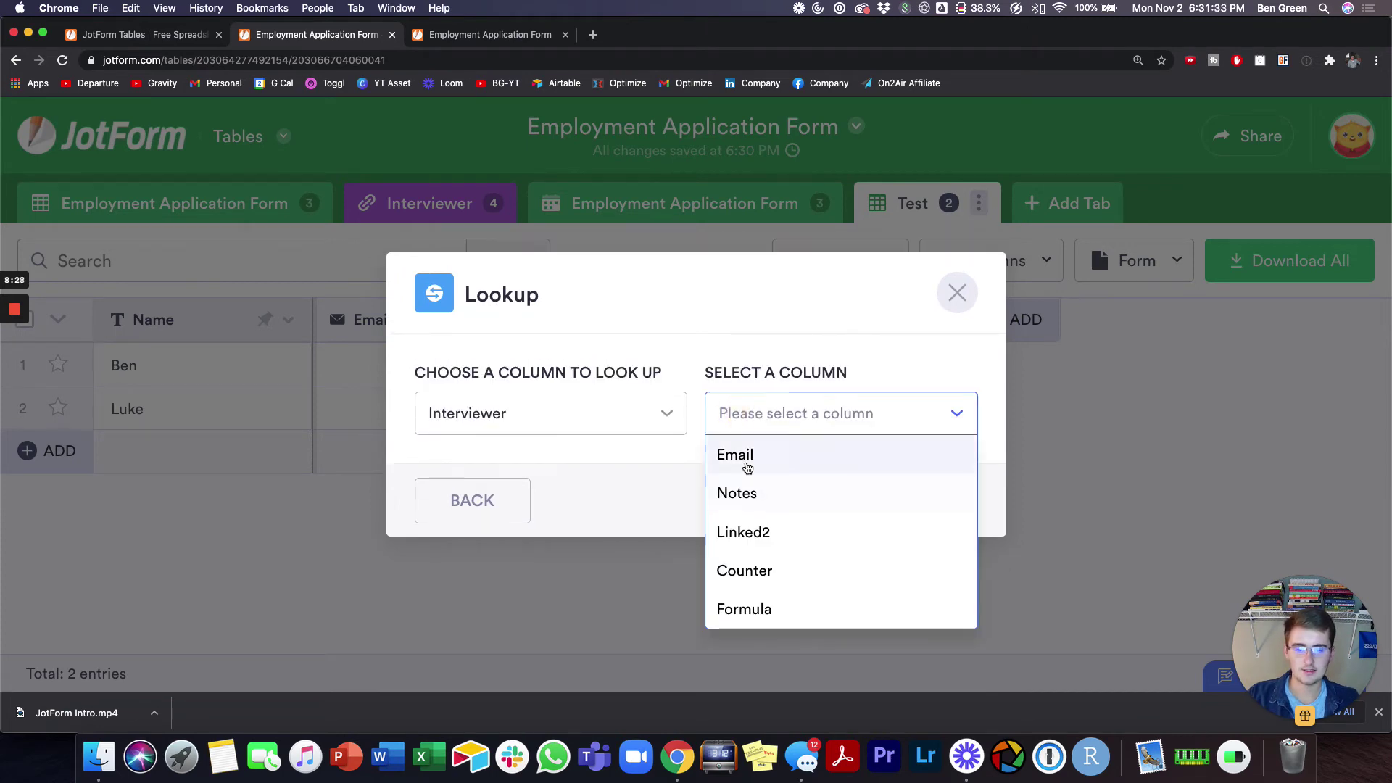
{"action": "left_click", "coordinate": [747, 468]}
{"action": "left_click", "coordinate": [870, 500]}
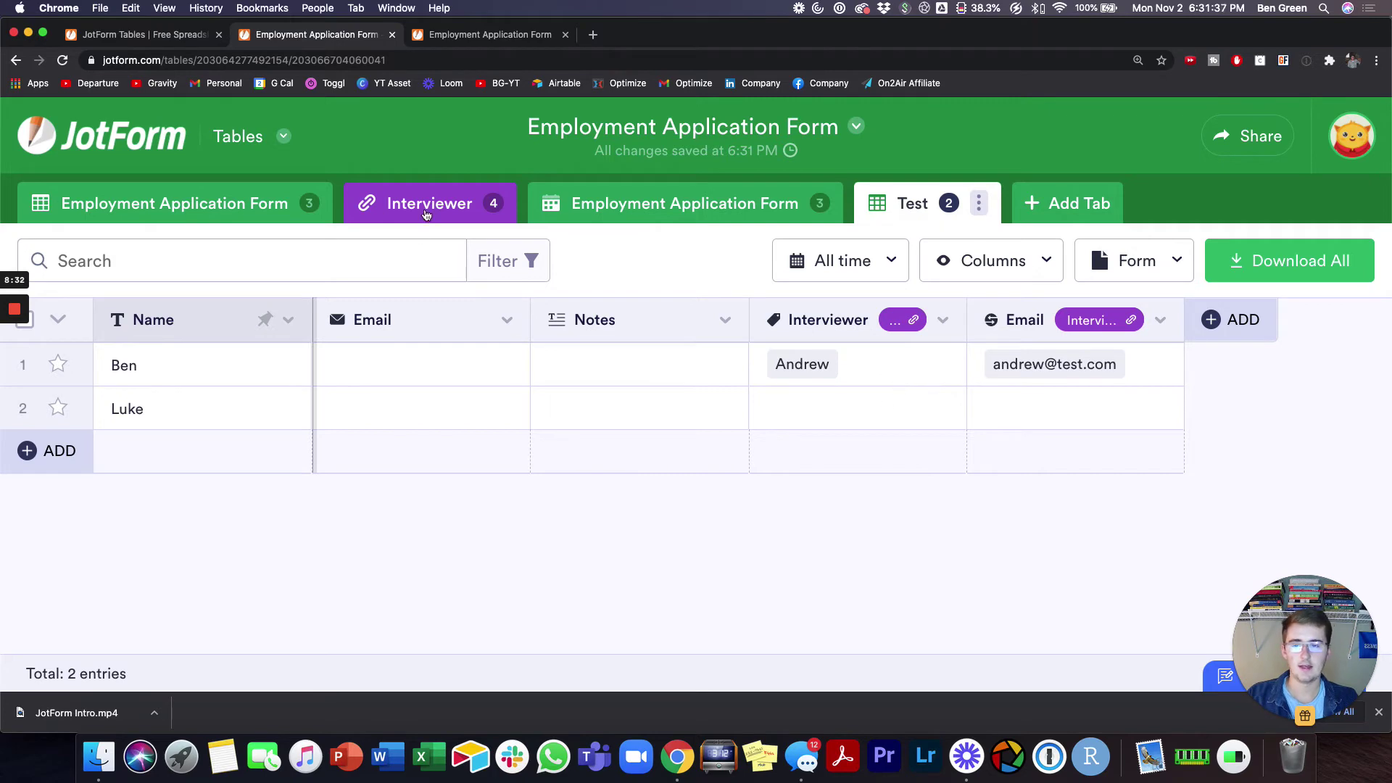
{"action": "left_click", "coordinate": [444, 204]}
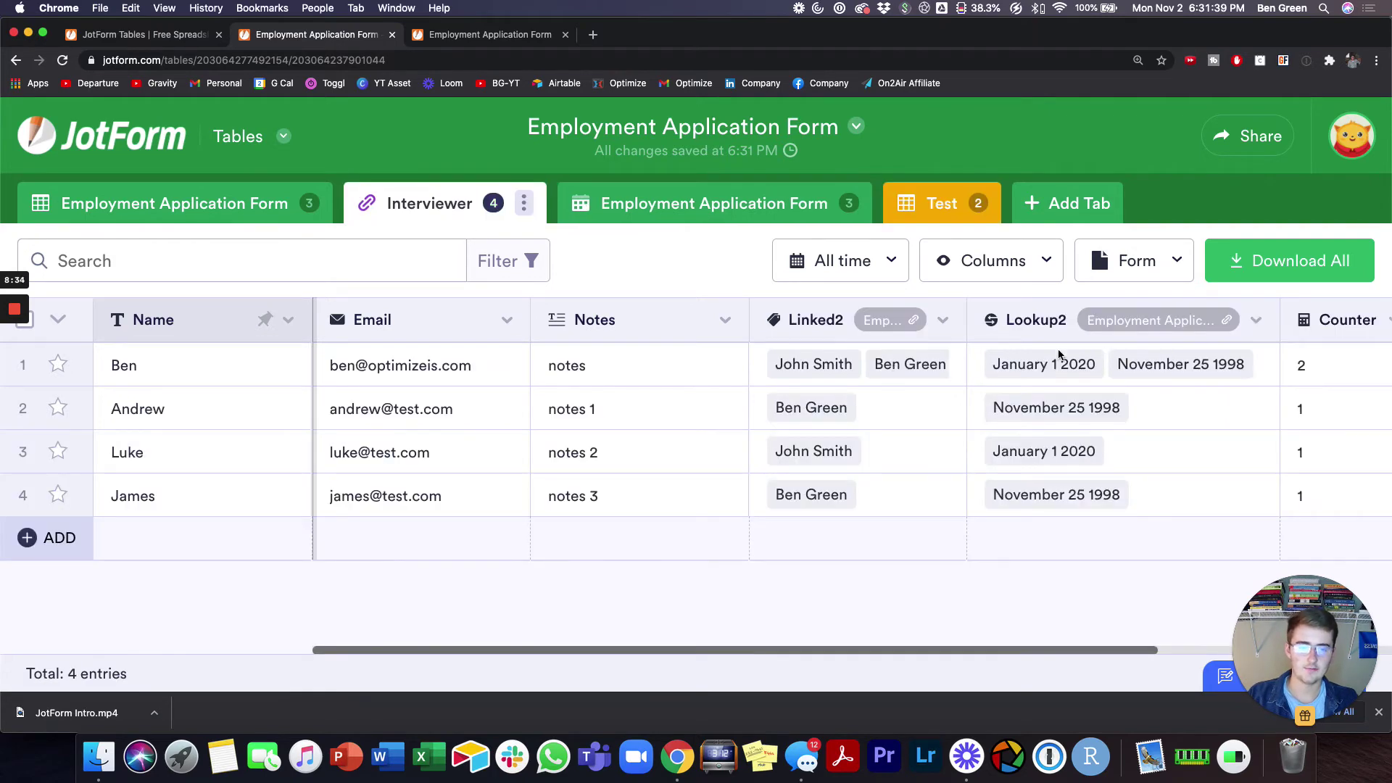
{"action": "left_click", "coordinate": [807, 332]}
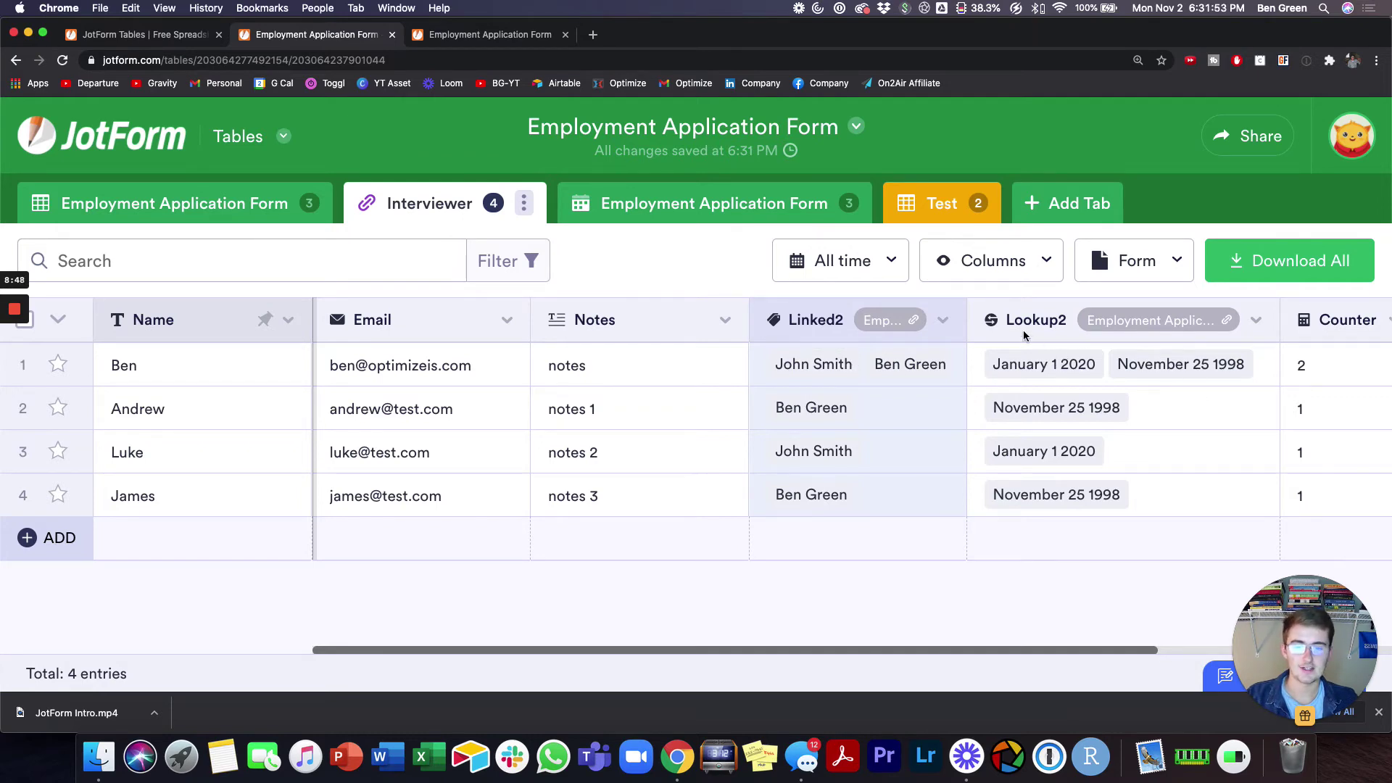
{"action": "left_click_drag", "start_coordinate": [1018, 650], "coordinate": [1119, 646]}
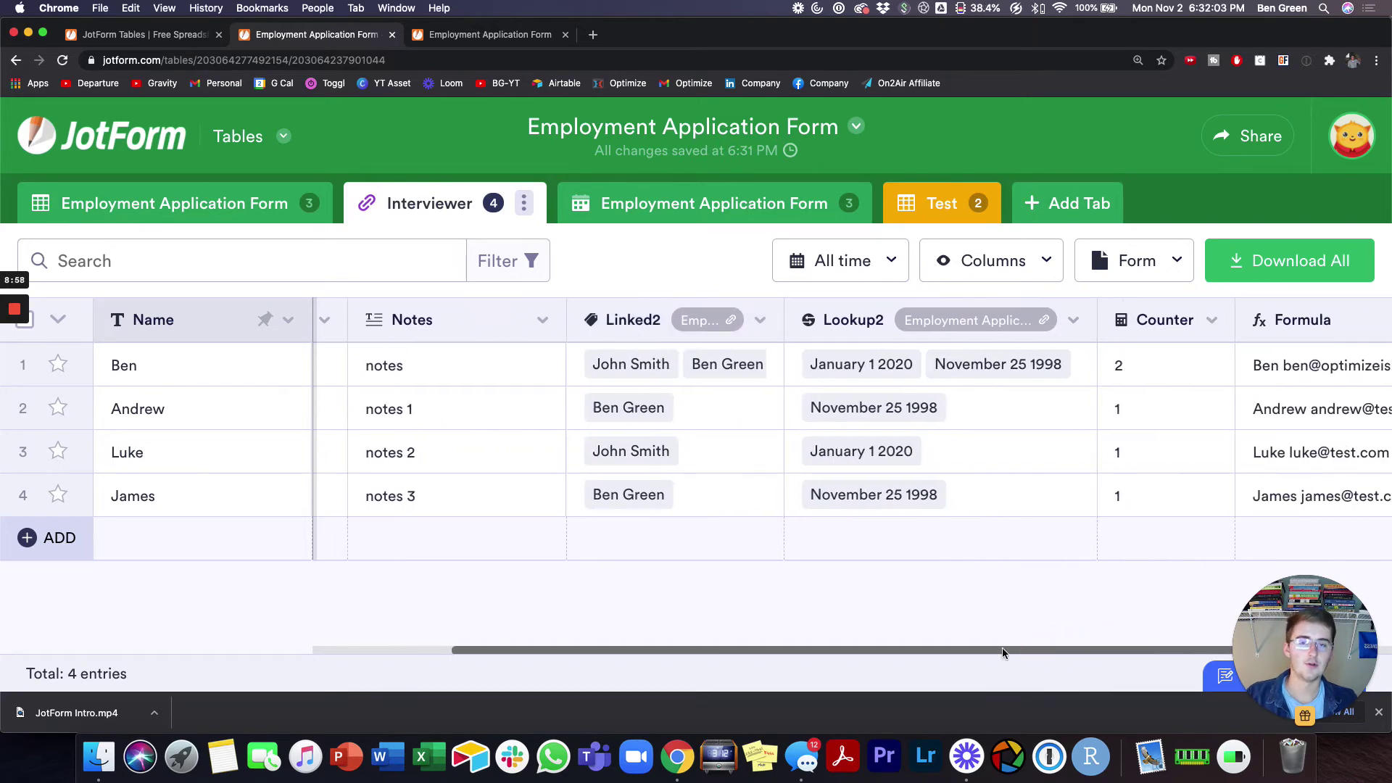
{"action": "left_click_drag", "start_coordinate": [1002, 649], "coordinate": [1054, 649]}
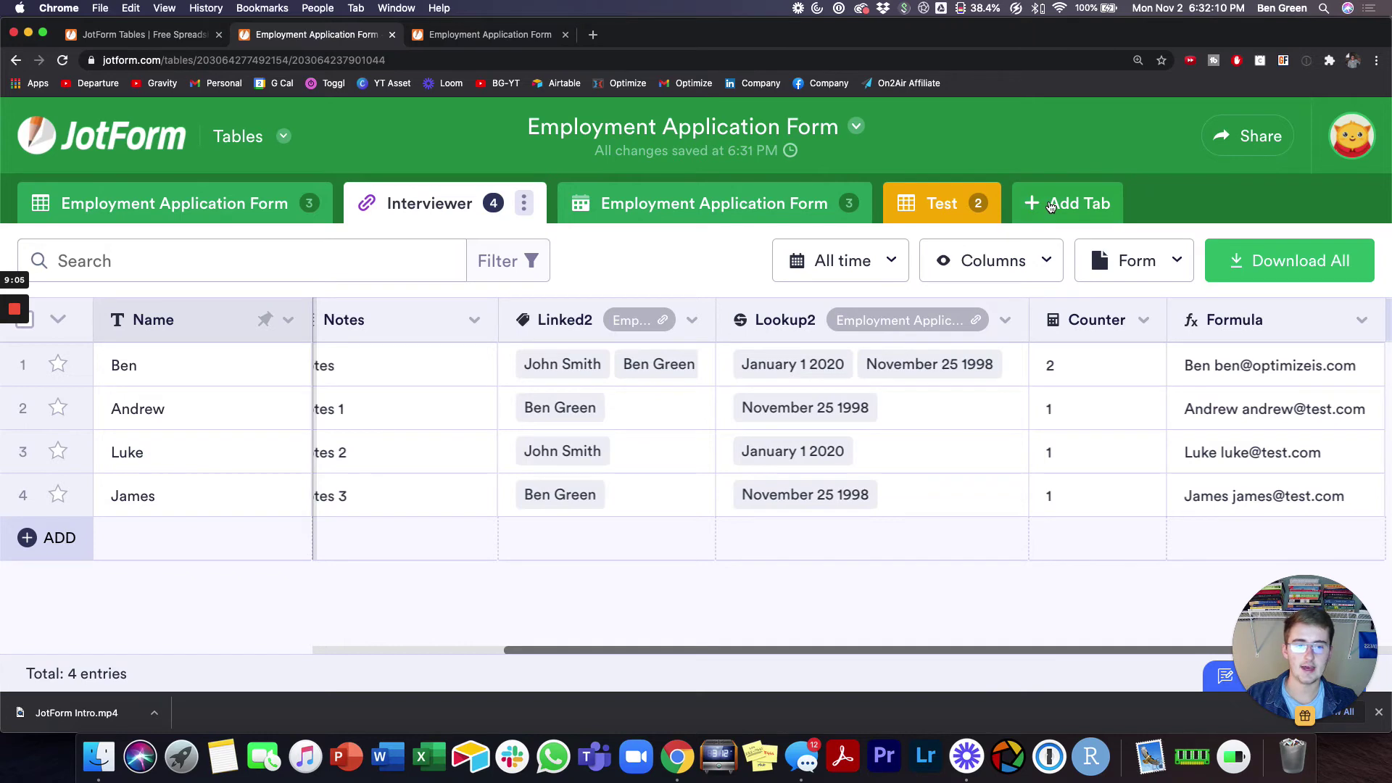
Step: On the Test tab, add a Counter-type column named Counter that counts the Email field
{"action": "left_click", "coordinate": [941, 210]}
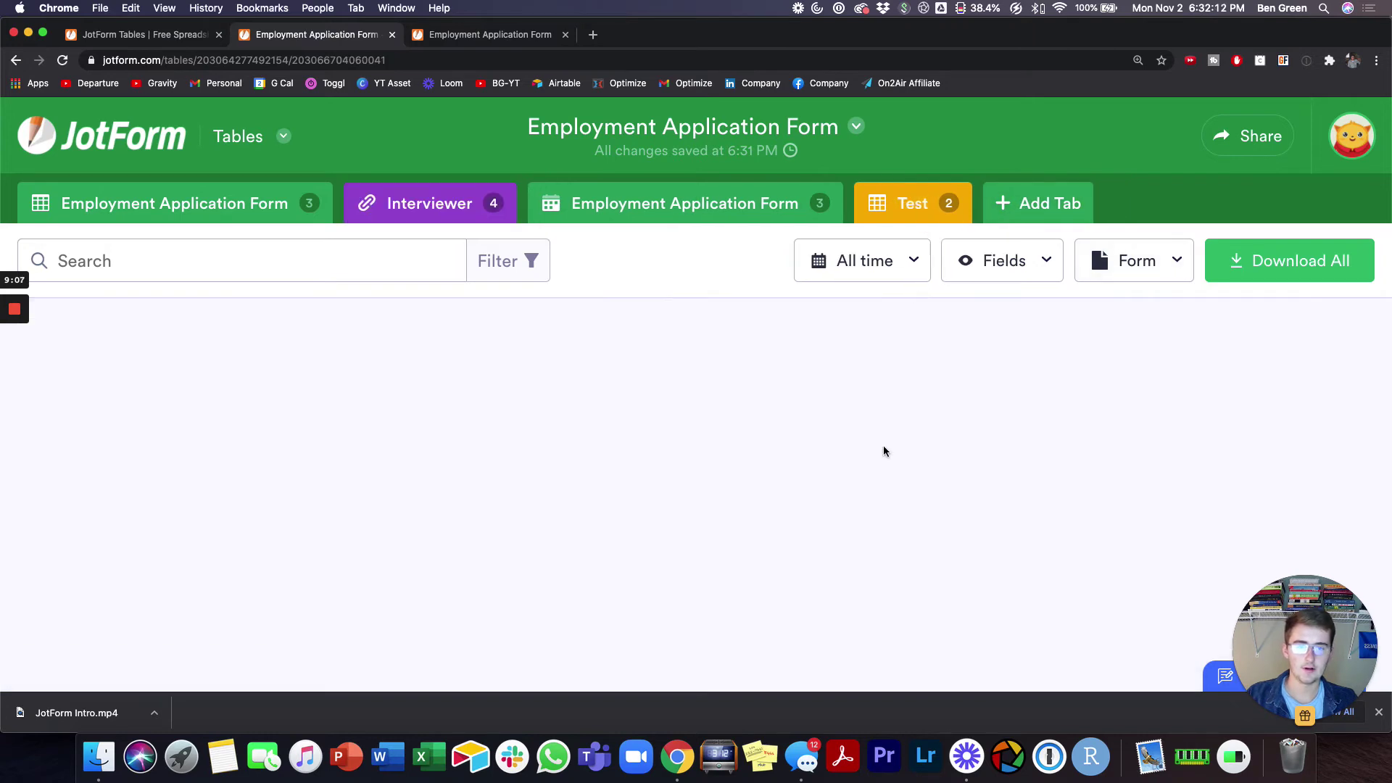
{"action": "left_click", "coordinate": [1230, 336]}
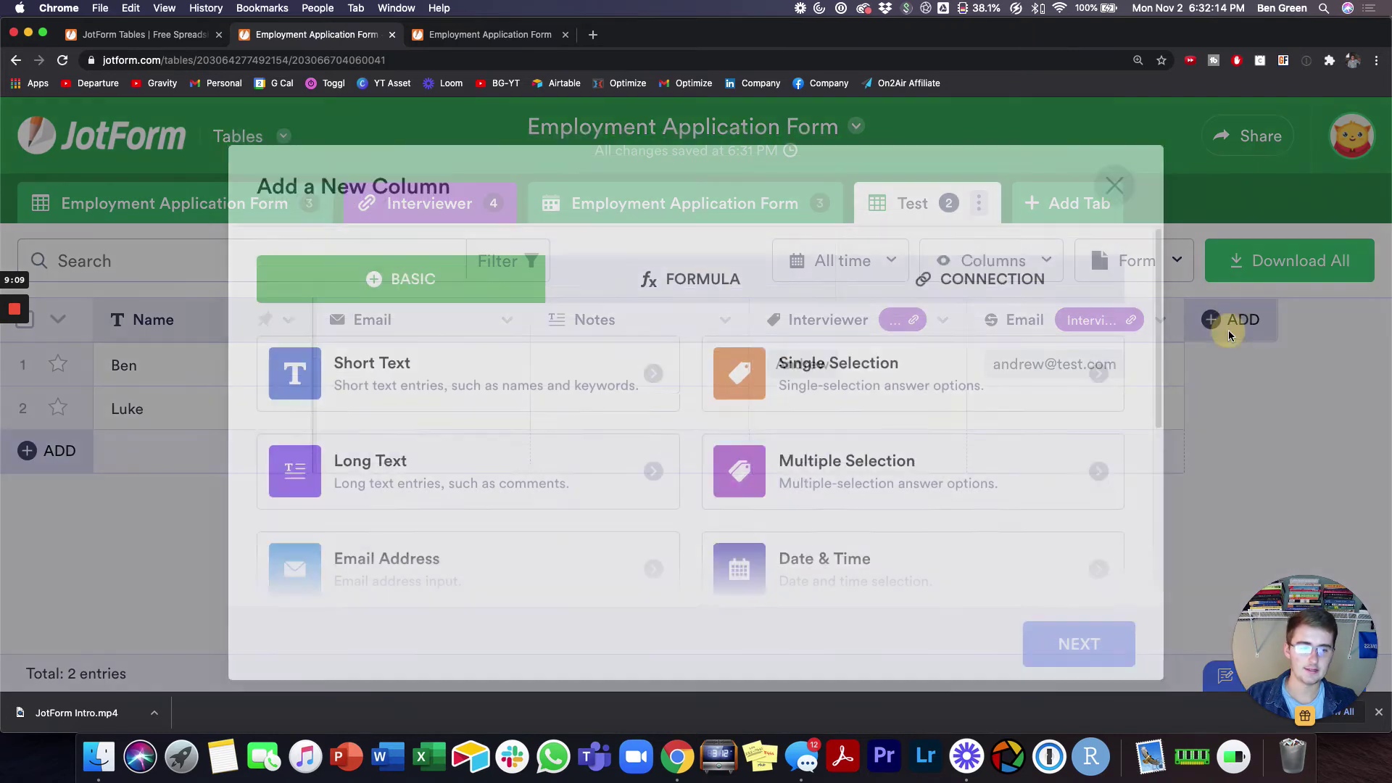
{"action": "left_click", "coordinate": [719, 264]}
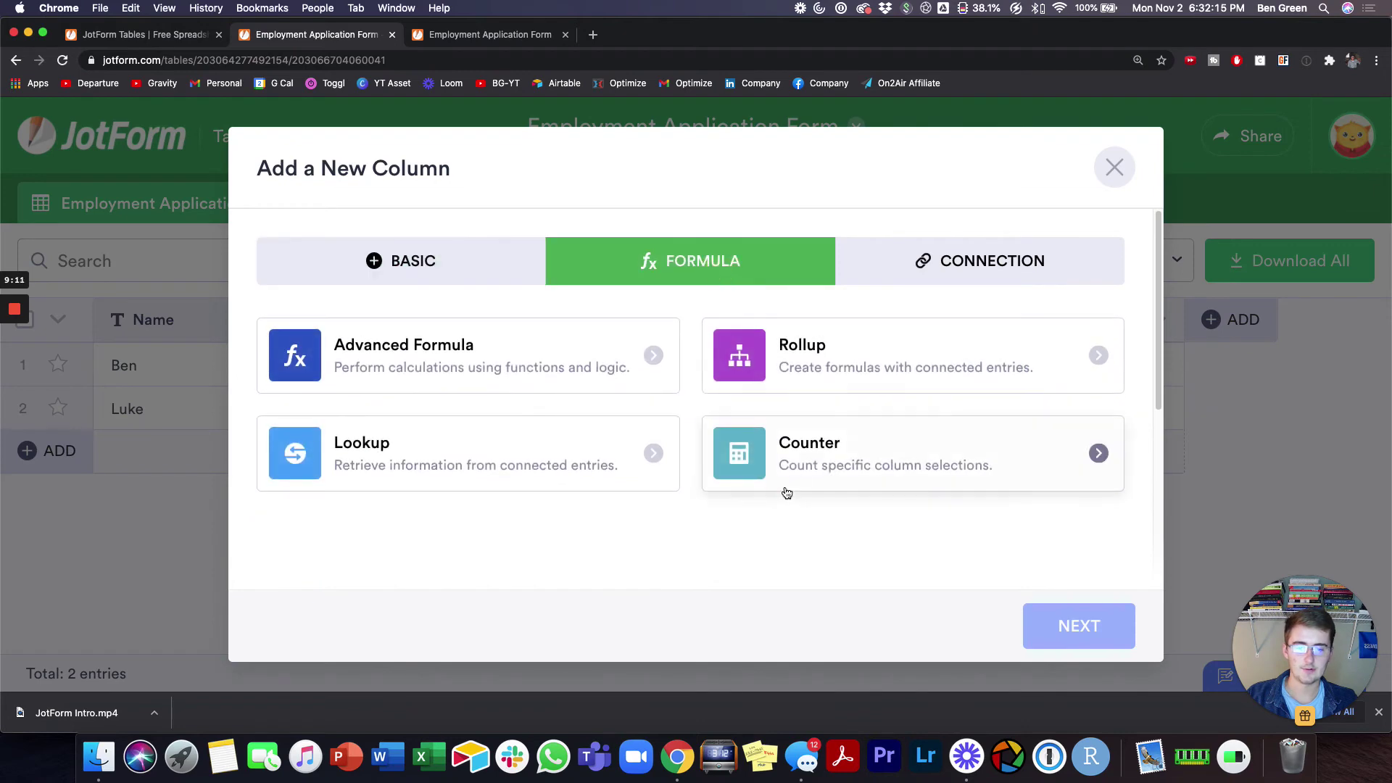
{"action": "double_click", "coordinate": [823, 454]}
{"action": "type", "text": "C"}
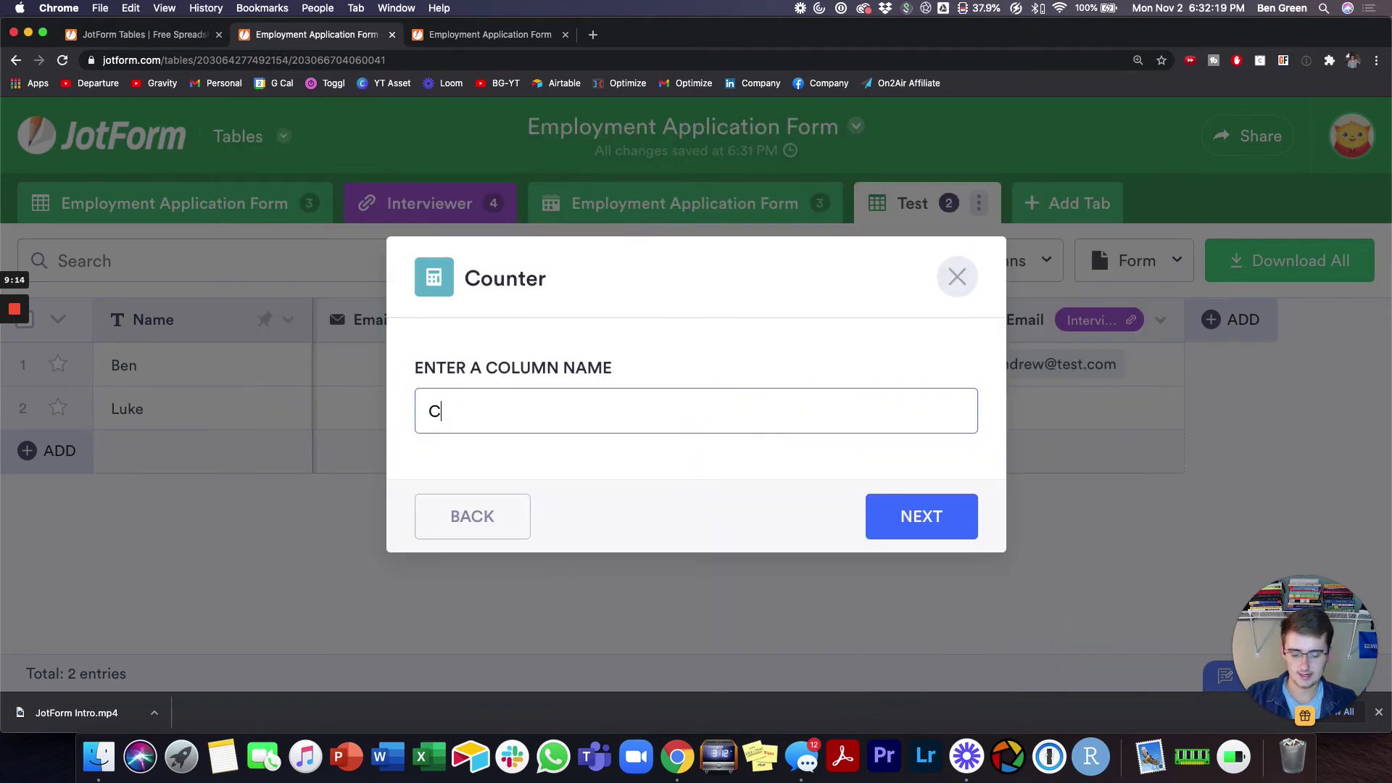
{"action": "type", "text": "ounter"}
{"action": "key", "text": "Return"}
{"action": "left_click", "coordinate": [621, 424]}
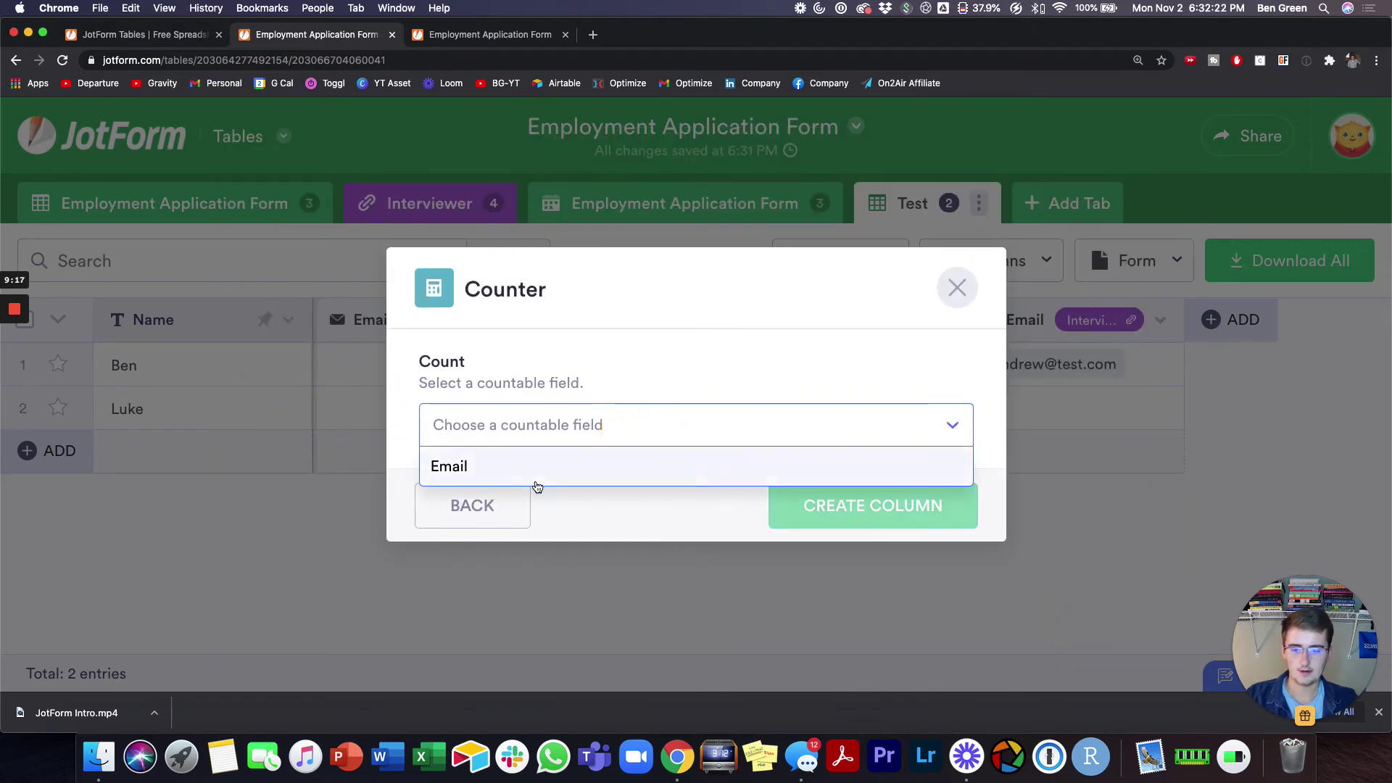
{"action": "left_click", "coordinate": [538, 475]}
{"action": "left_click", "coordinate": [868, 508]}
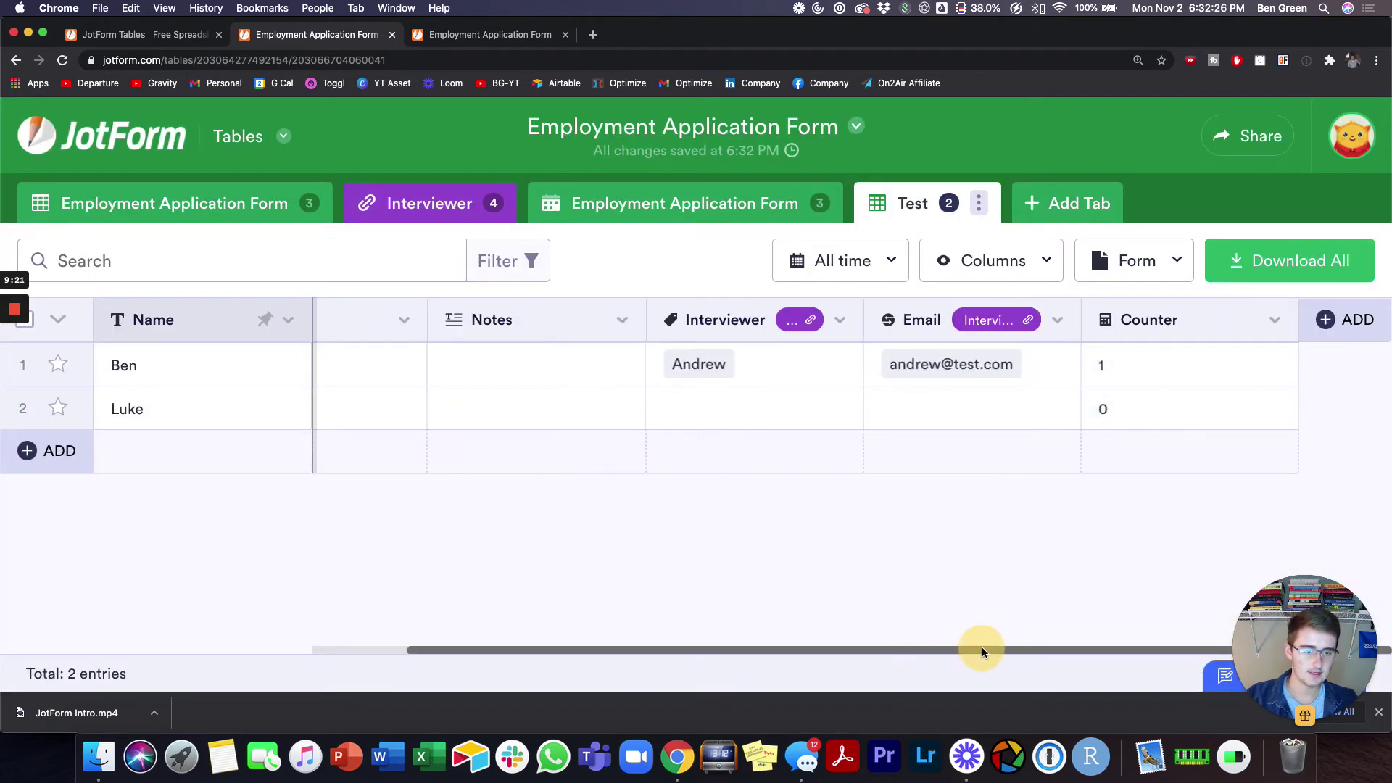
Step: On the Interviewer tab, check the Formula column's options, then start a new formula column
{"action": "left_click", "coordinate": [451, 203]}
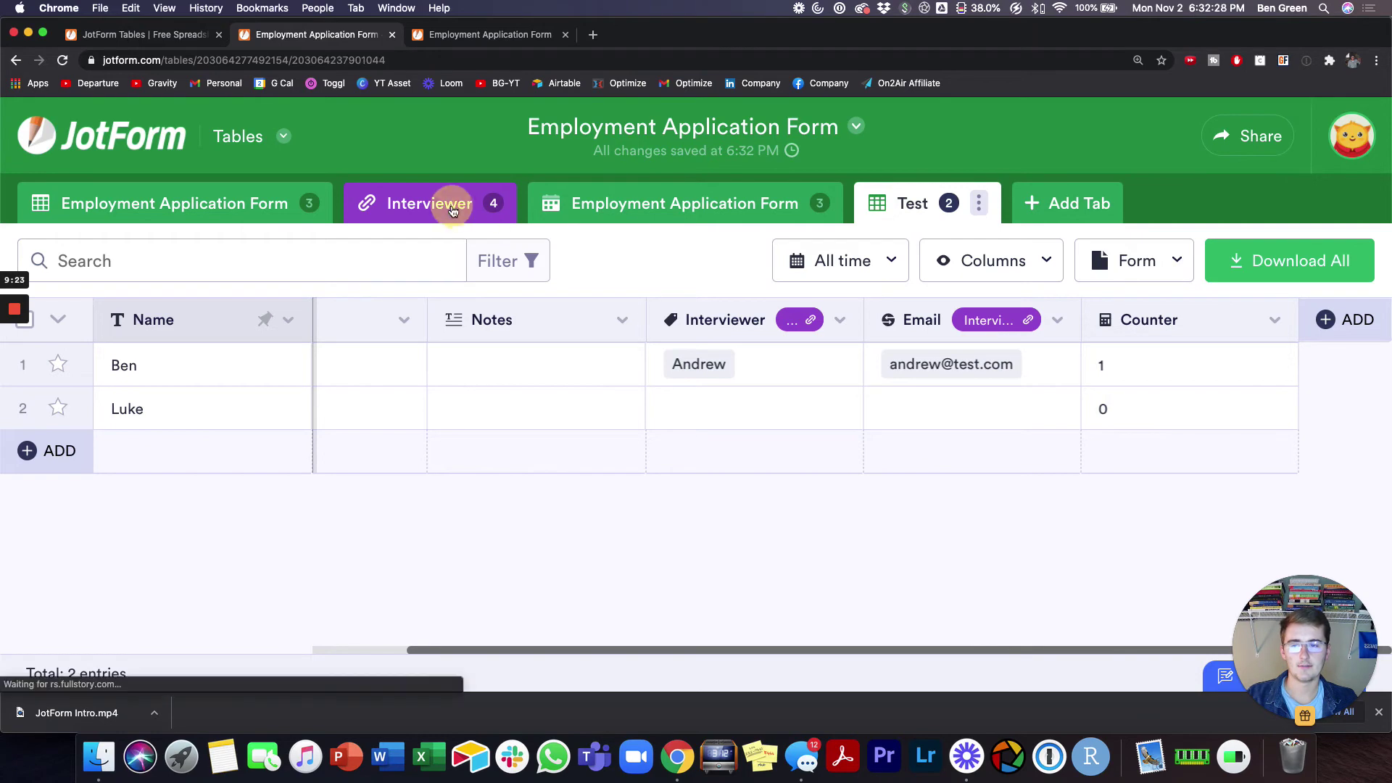
{"action": "left_click_drag", "start_coordinate": [679, 650], "coordinate": [906, 654]}
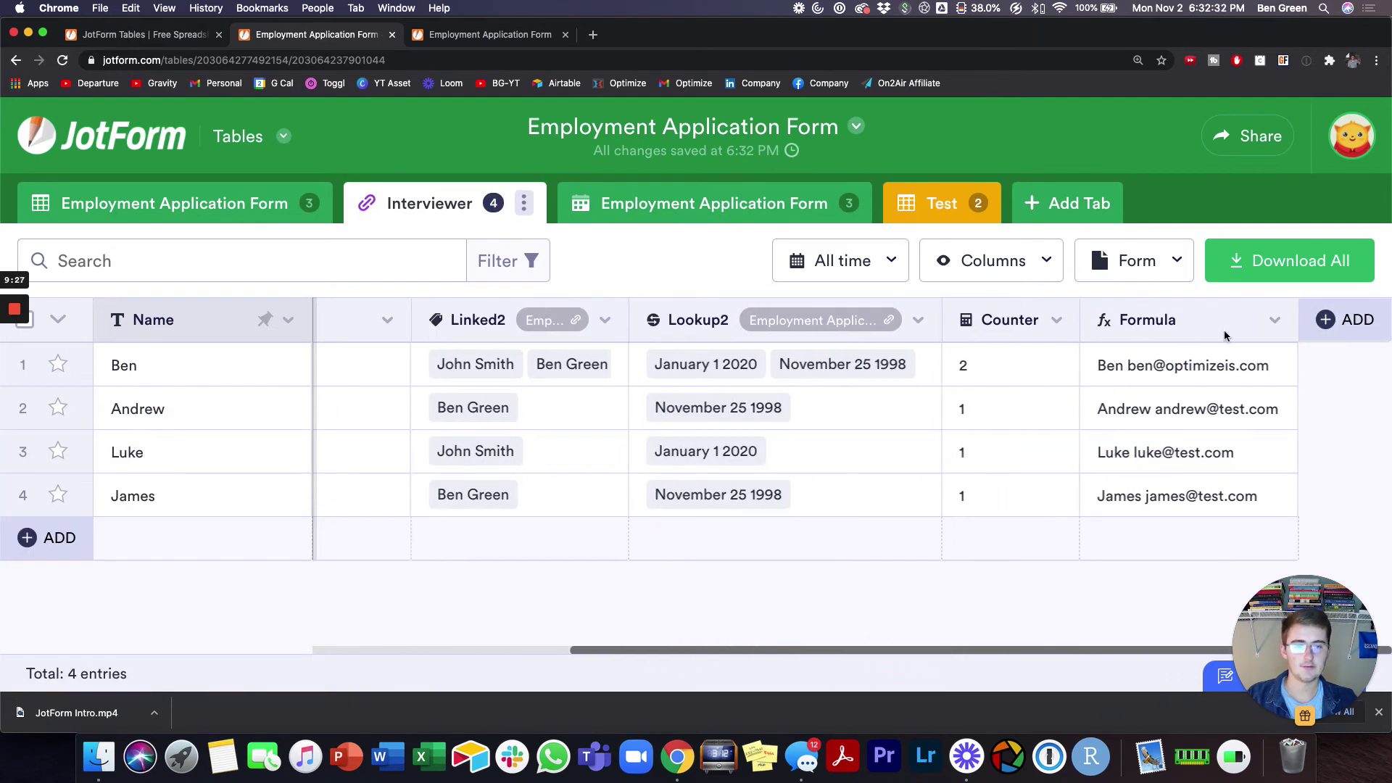
{"action": "left_click", "coordinate": [1275, 320]}
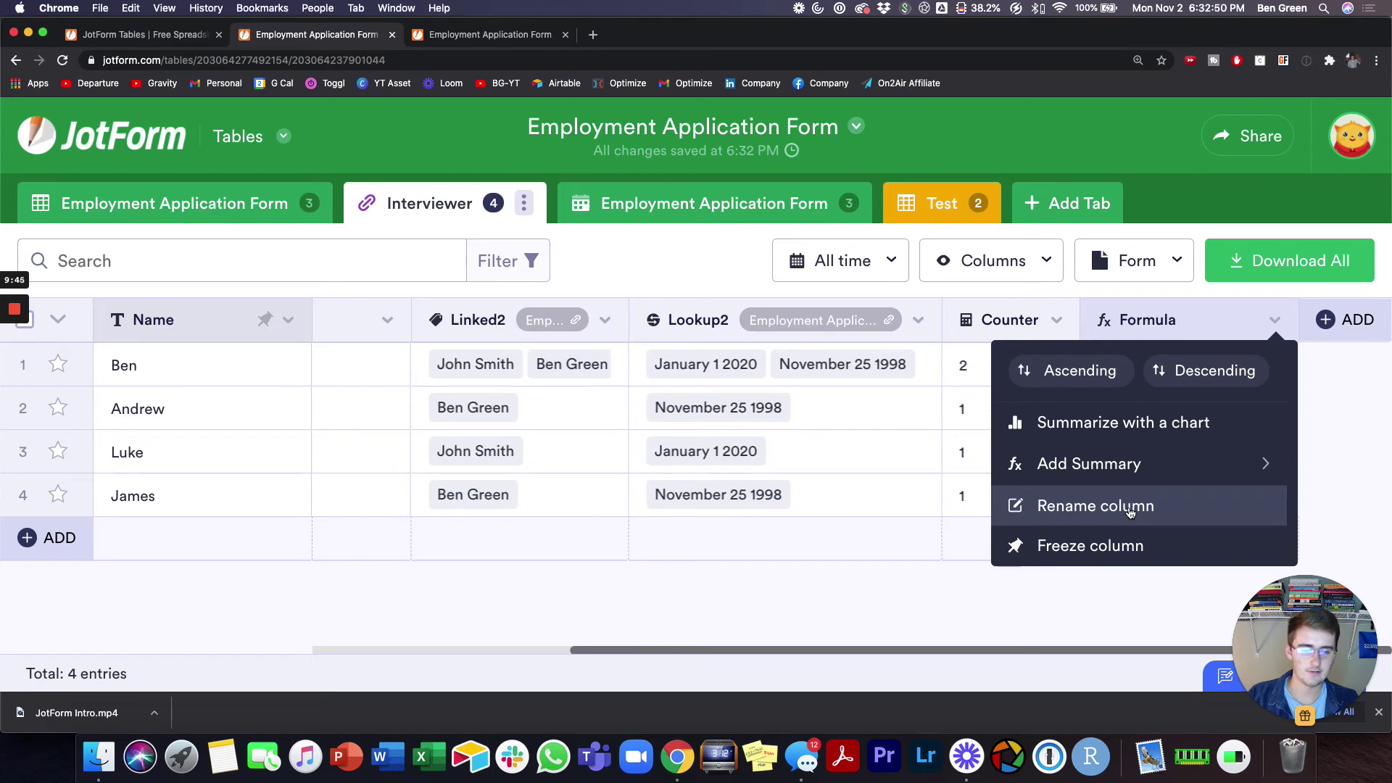
{"action": "left_click", "coordinate": [1358, 328]}
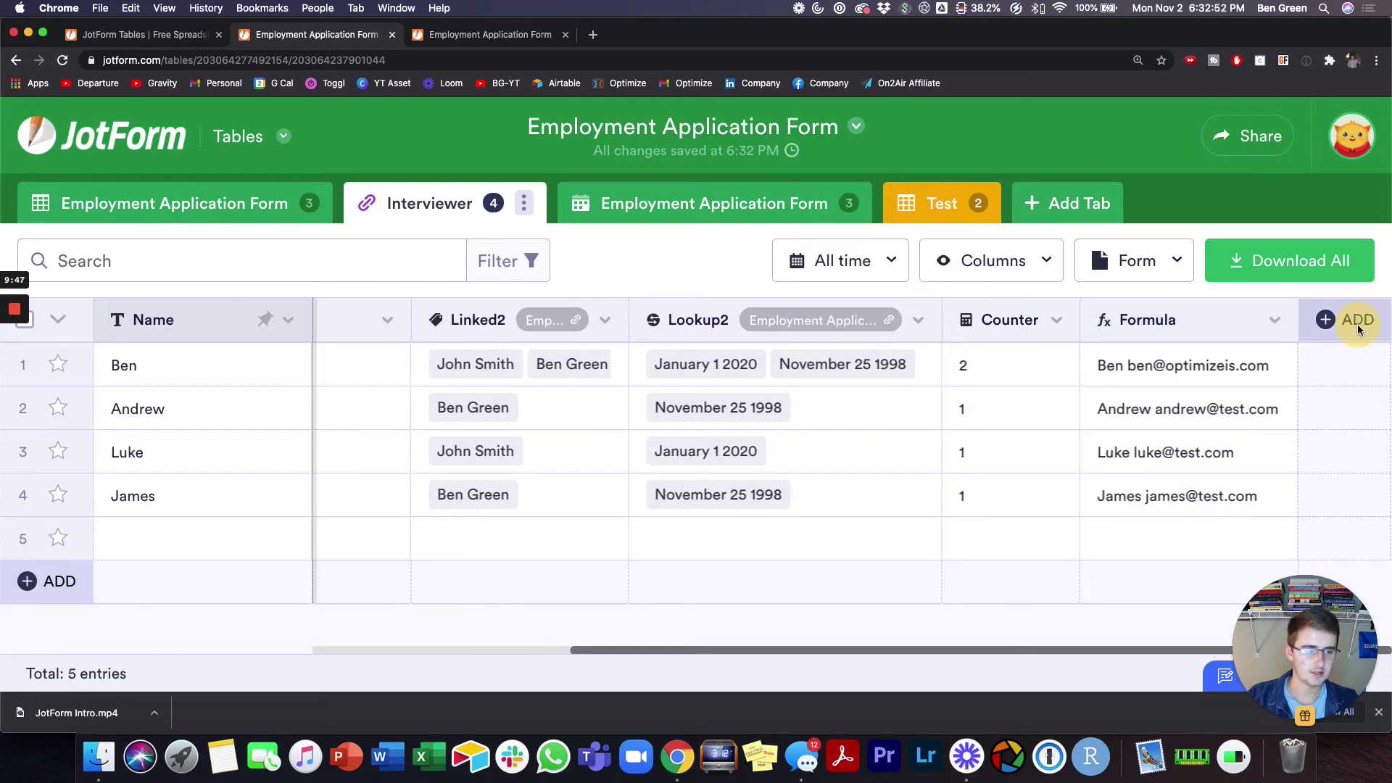
{"action": "left_click", "coordinate": [708, 273]}
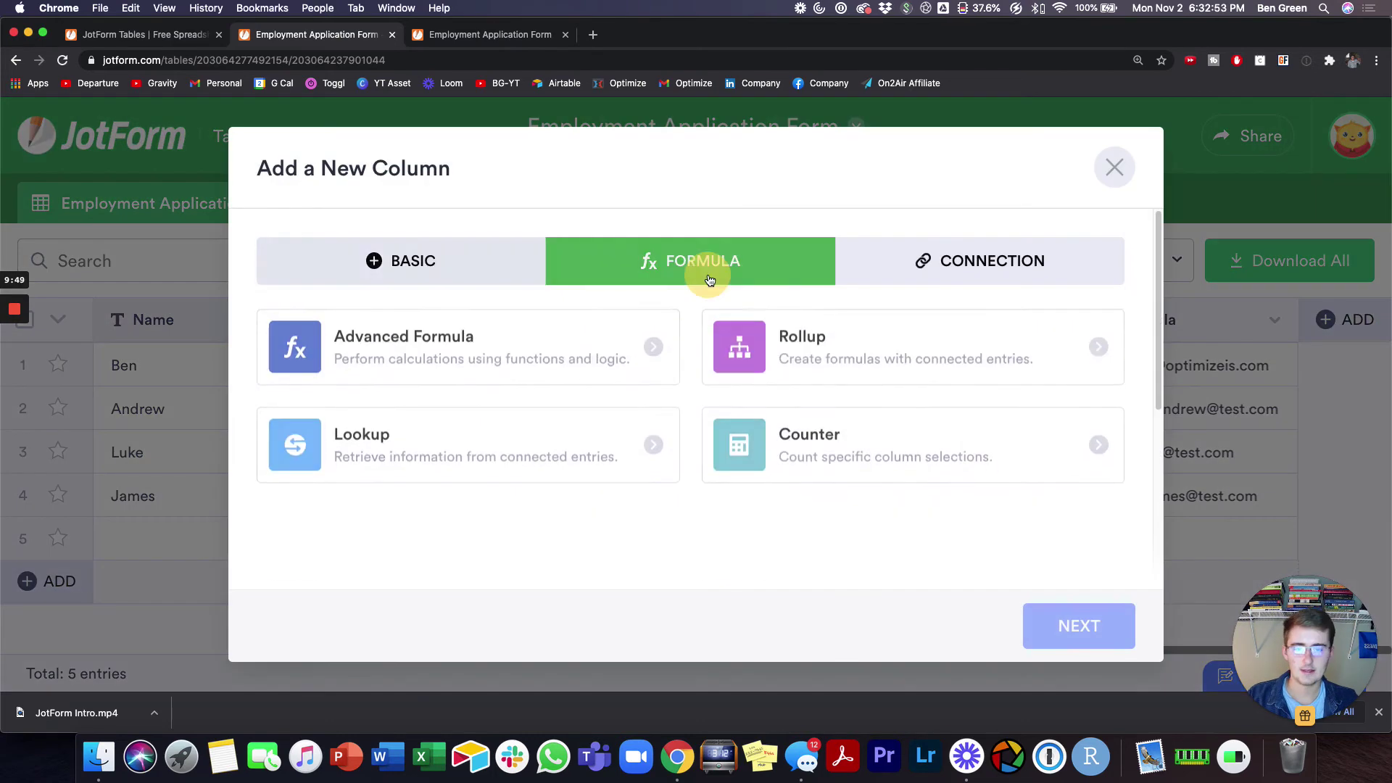
Step: Choose the Advanced Formula column type and name the new column Test
{"action": "left_click", "coordinate": [380, 370]}
{"action": "left_click", "coordinate": [1091, 625]}
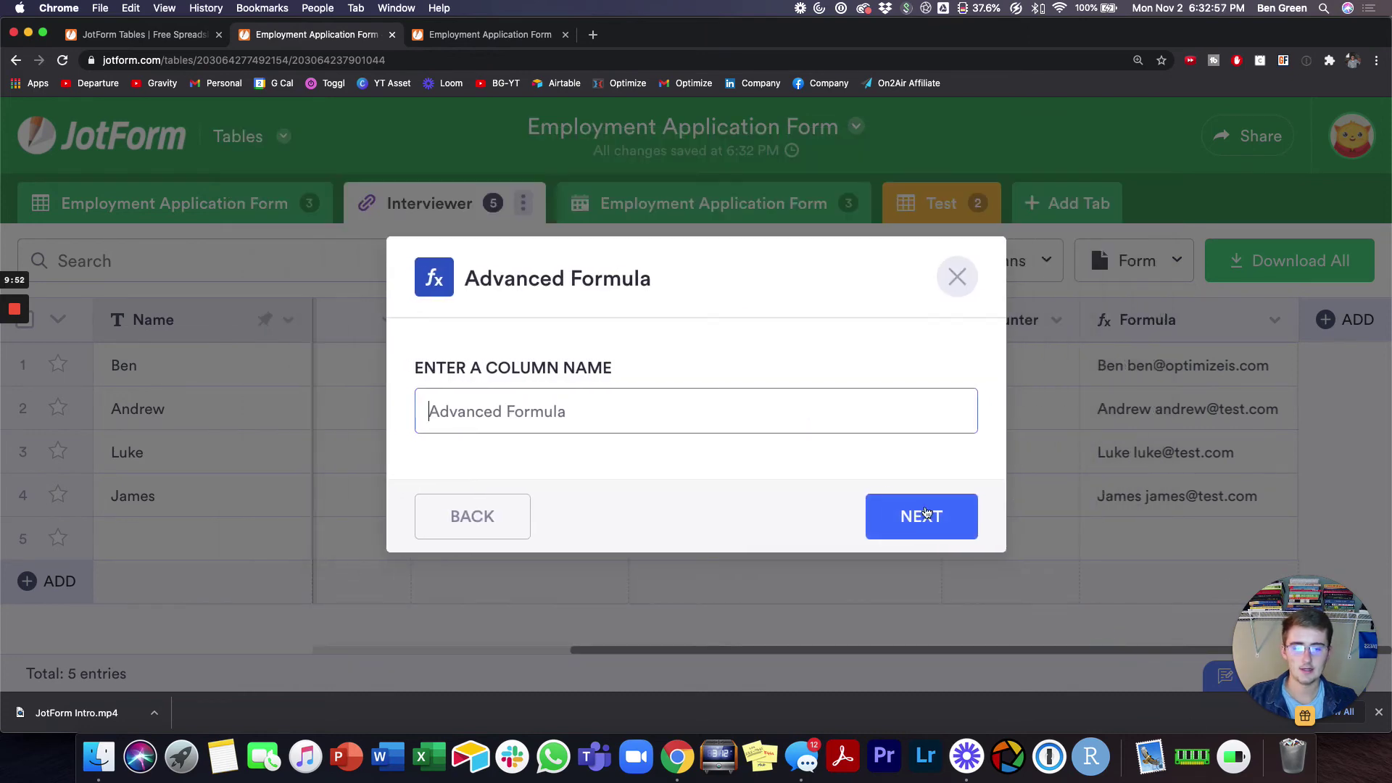
{"action": "type", "text": "Test"}
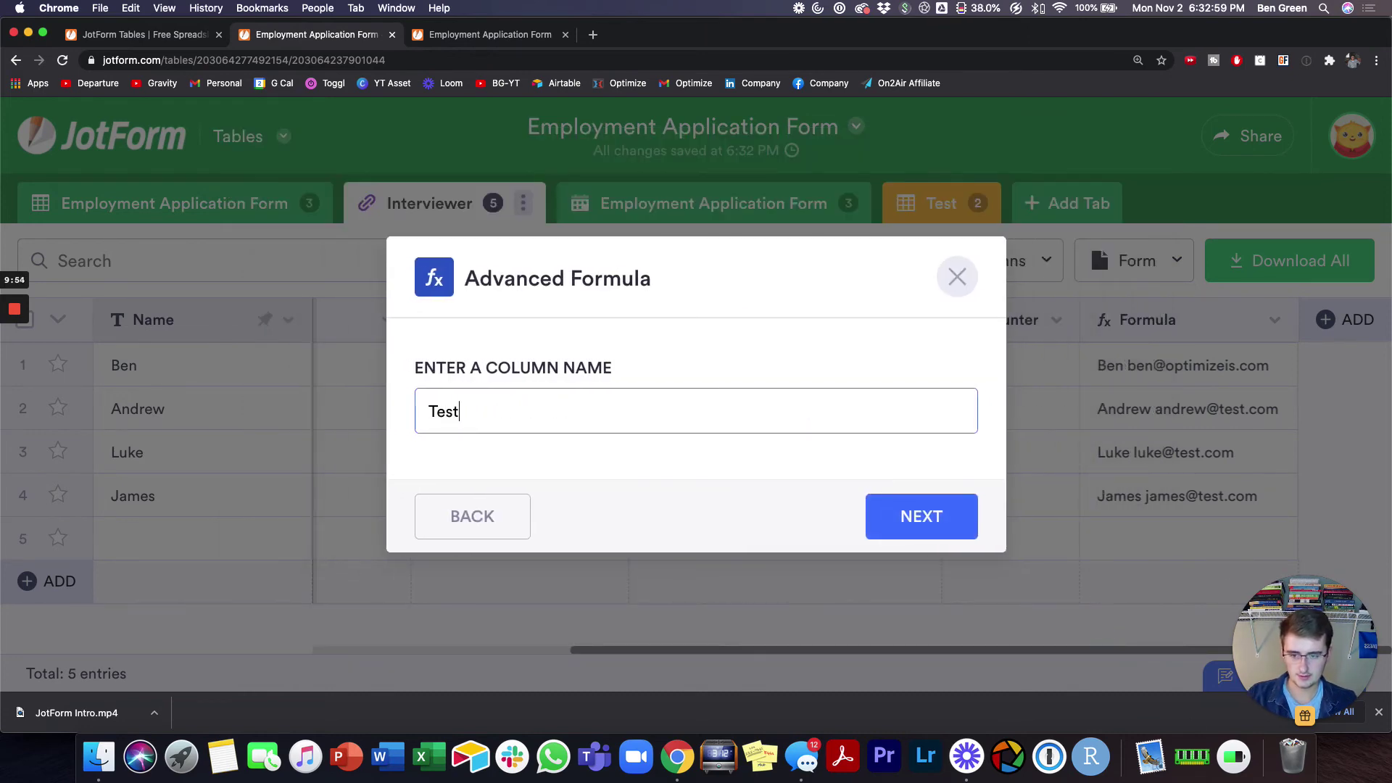
{"action": "key", "text": "Return"}
{"action": "scroll", "coordinate": [707, 501], "scroll_direction": "down", "scroll_amount": 1}
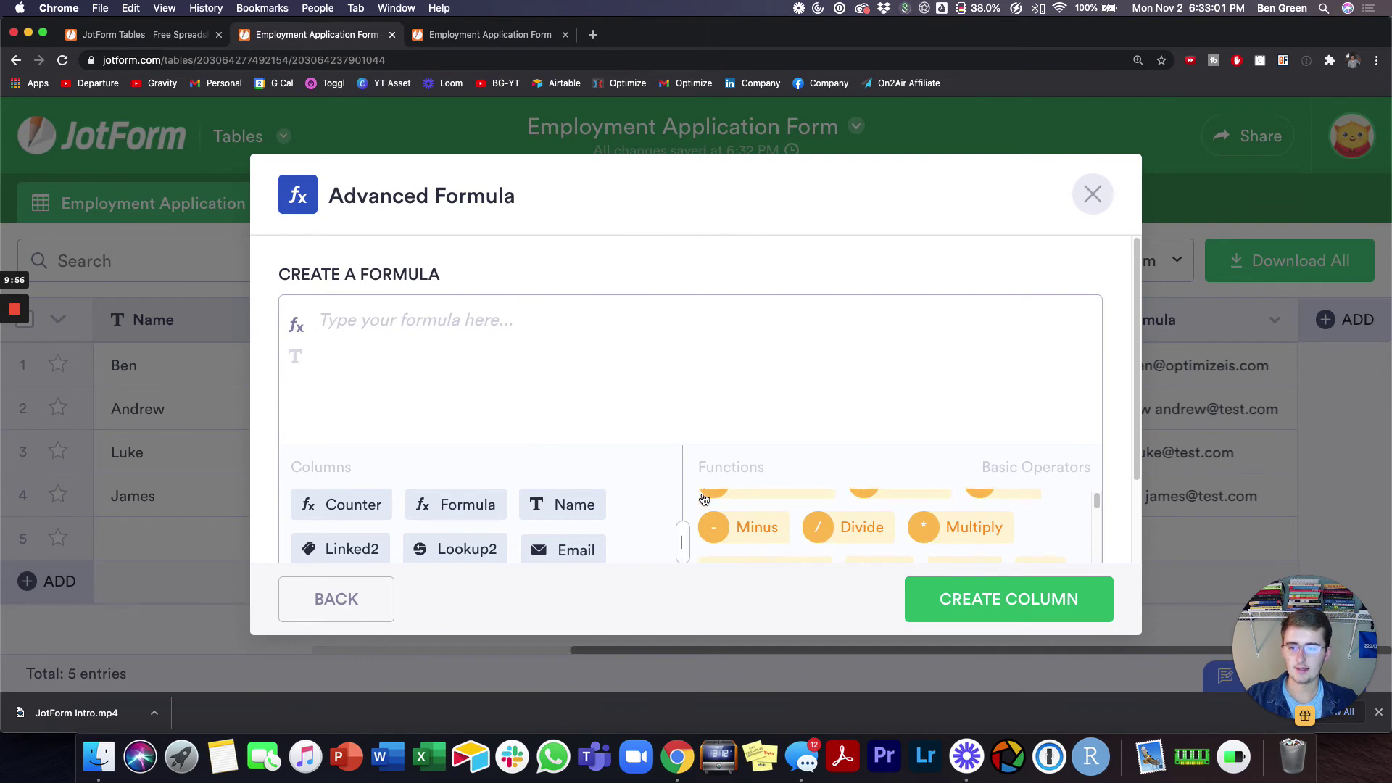
{"action": "scroll", "coordinate": [738, 515], "scroll_direction": "up", "scroll_amount": 1}
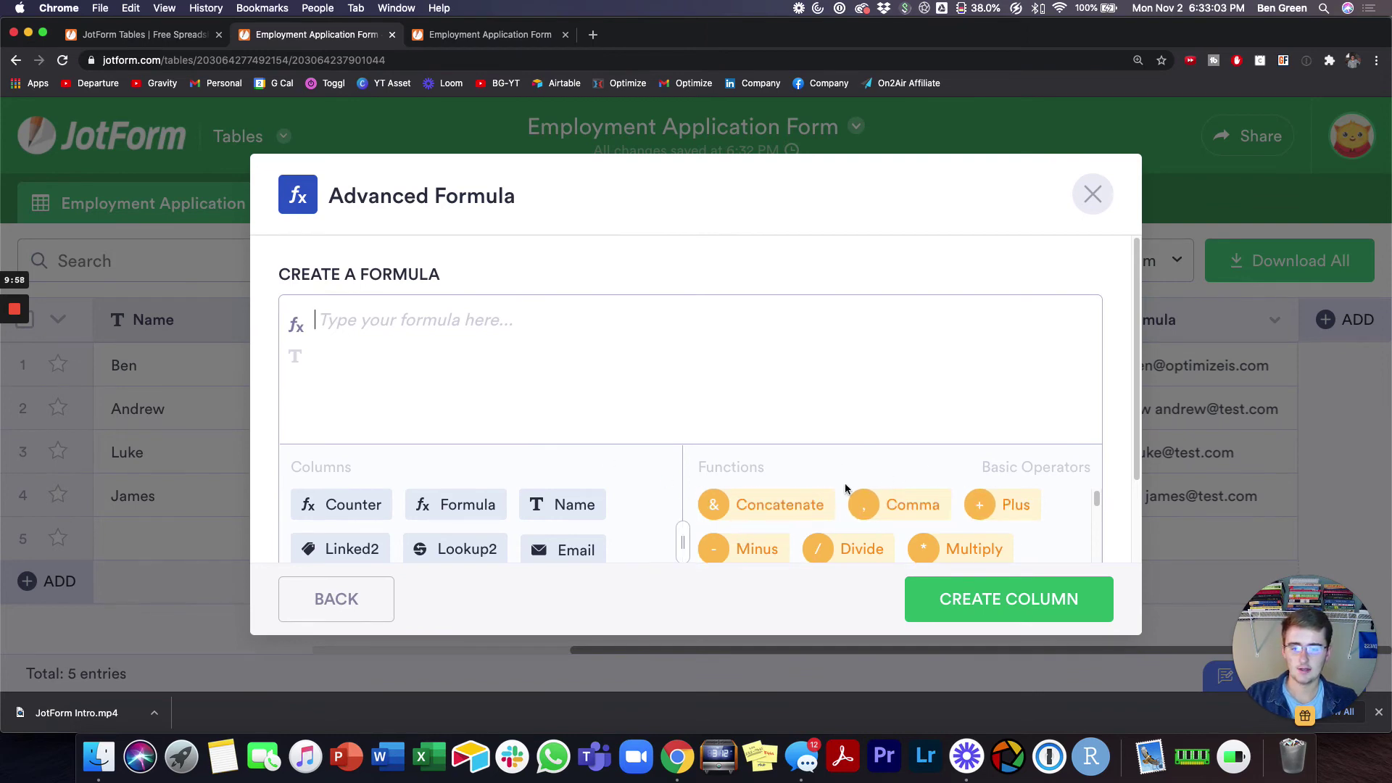
{"action": "scroll", "coordinate": [551, 507], "scroll_direction": "down", "scroll_amount": 1}
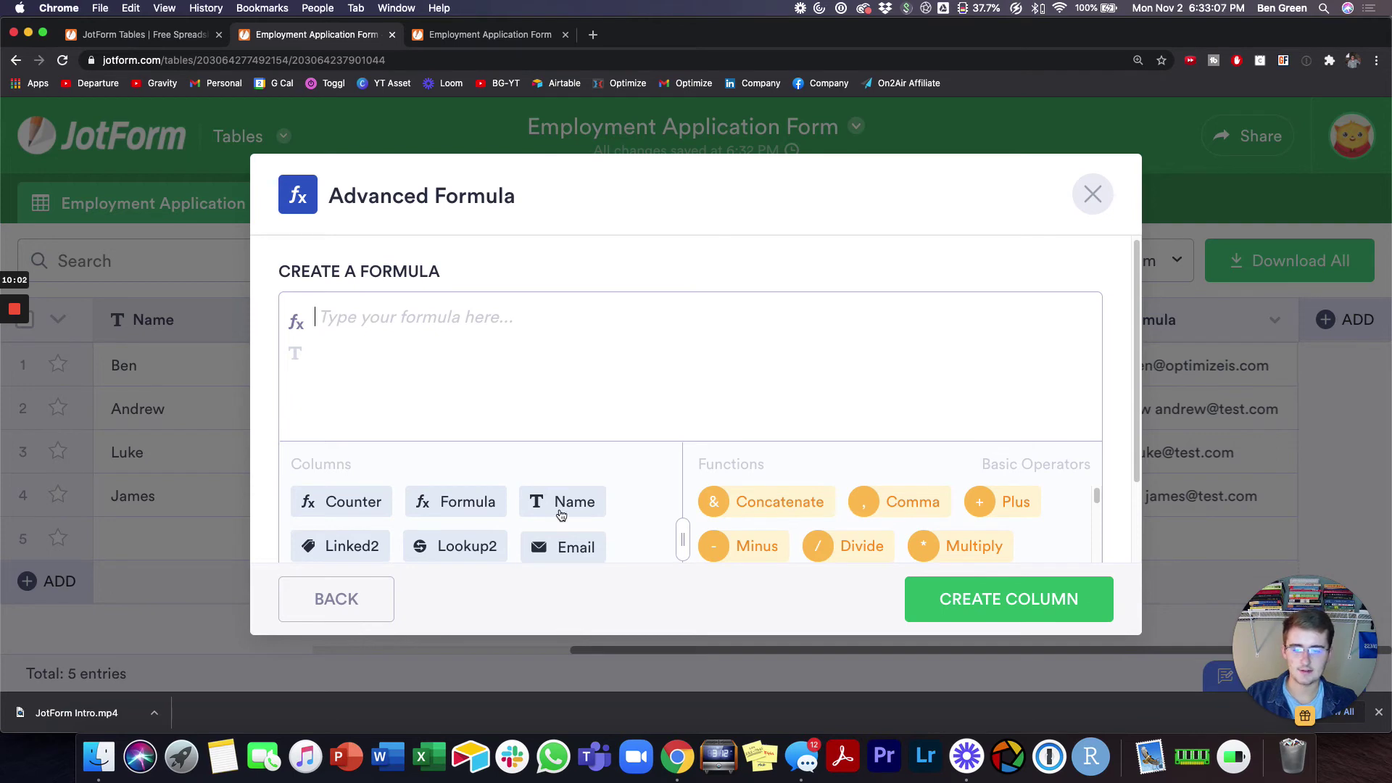
Step: Build the formula Name & " " & Email and create the Test column
{"action": "left_click", "coordinate": [560, 511]}
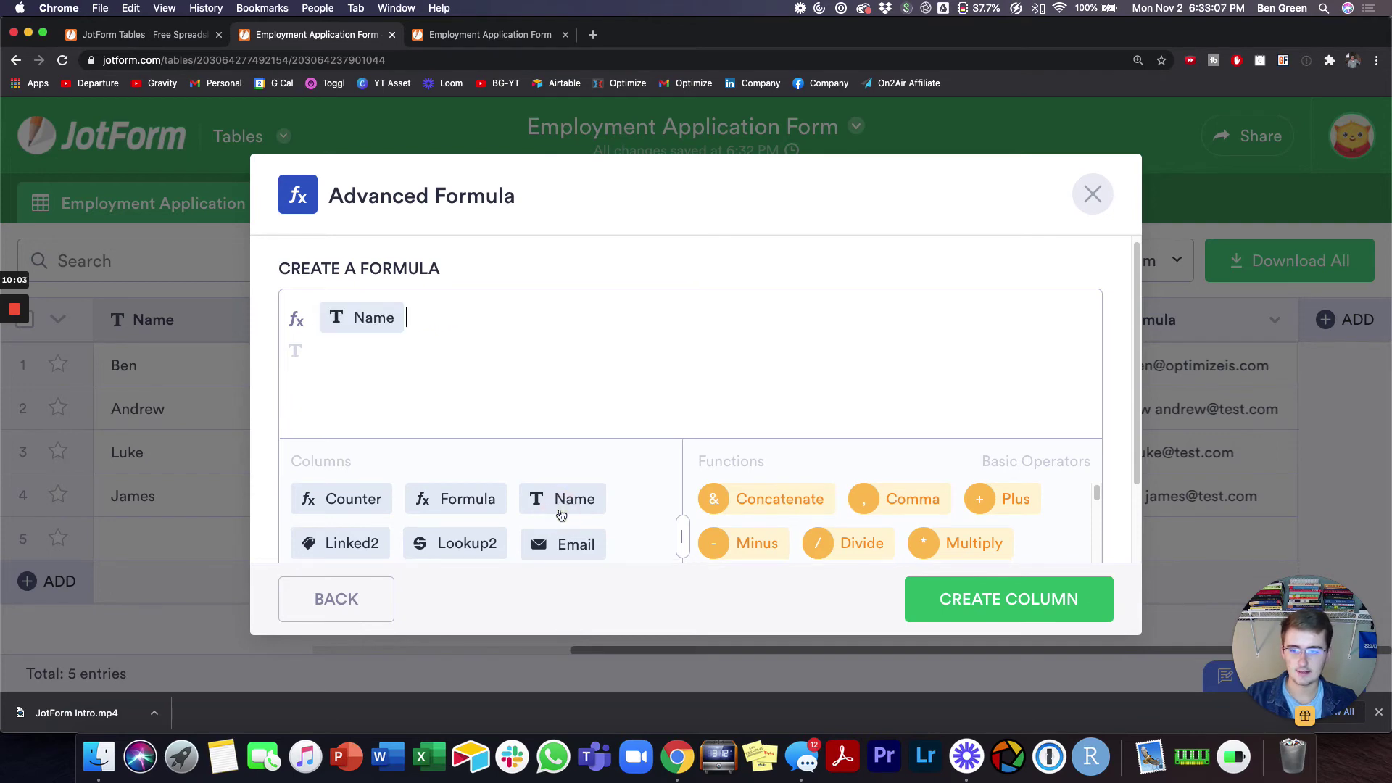
{"action": "left_click", "coordinate": [716, 505]}
{"action": "key", "text": "quotedbl"}
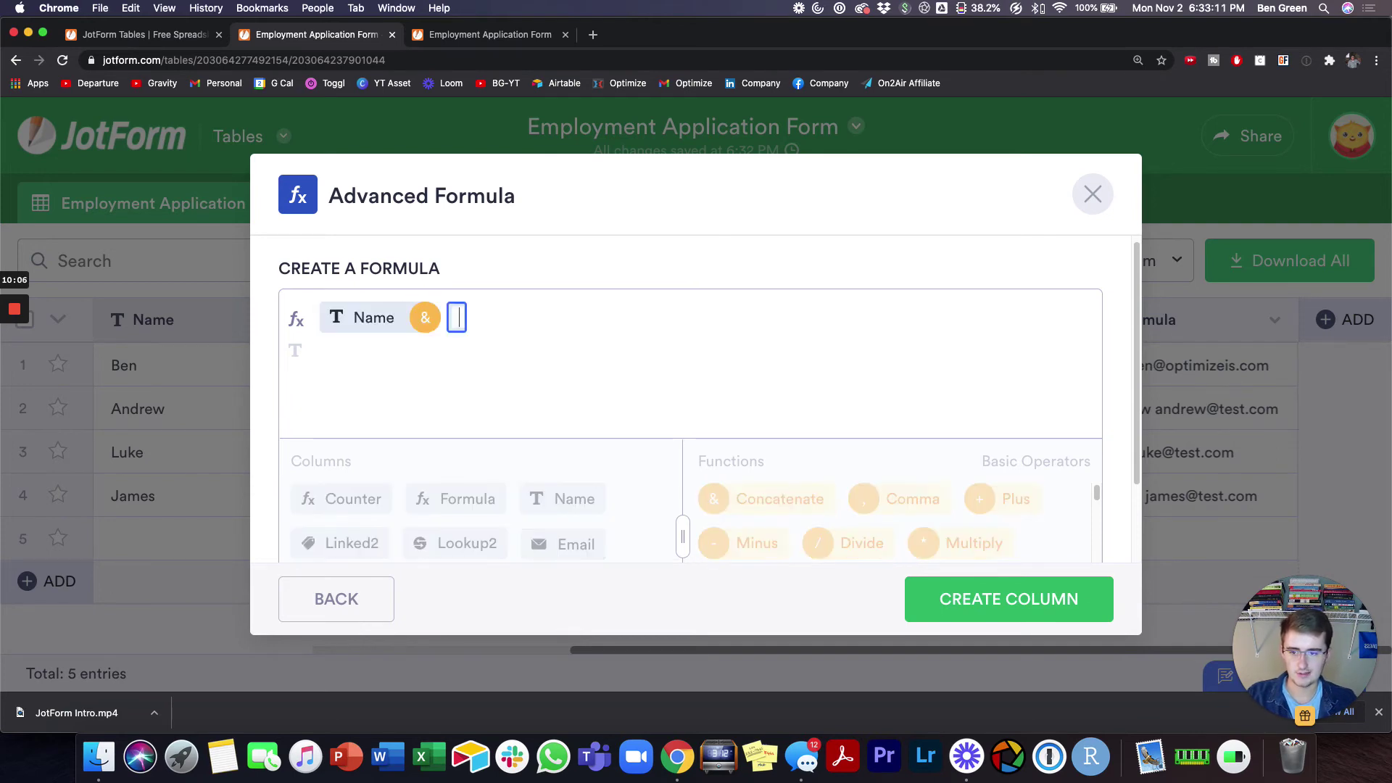
{"action": "left_click", "coordinate": [745, 505]}
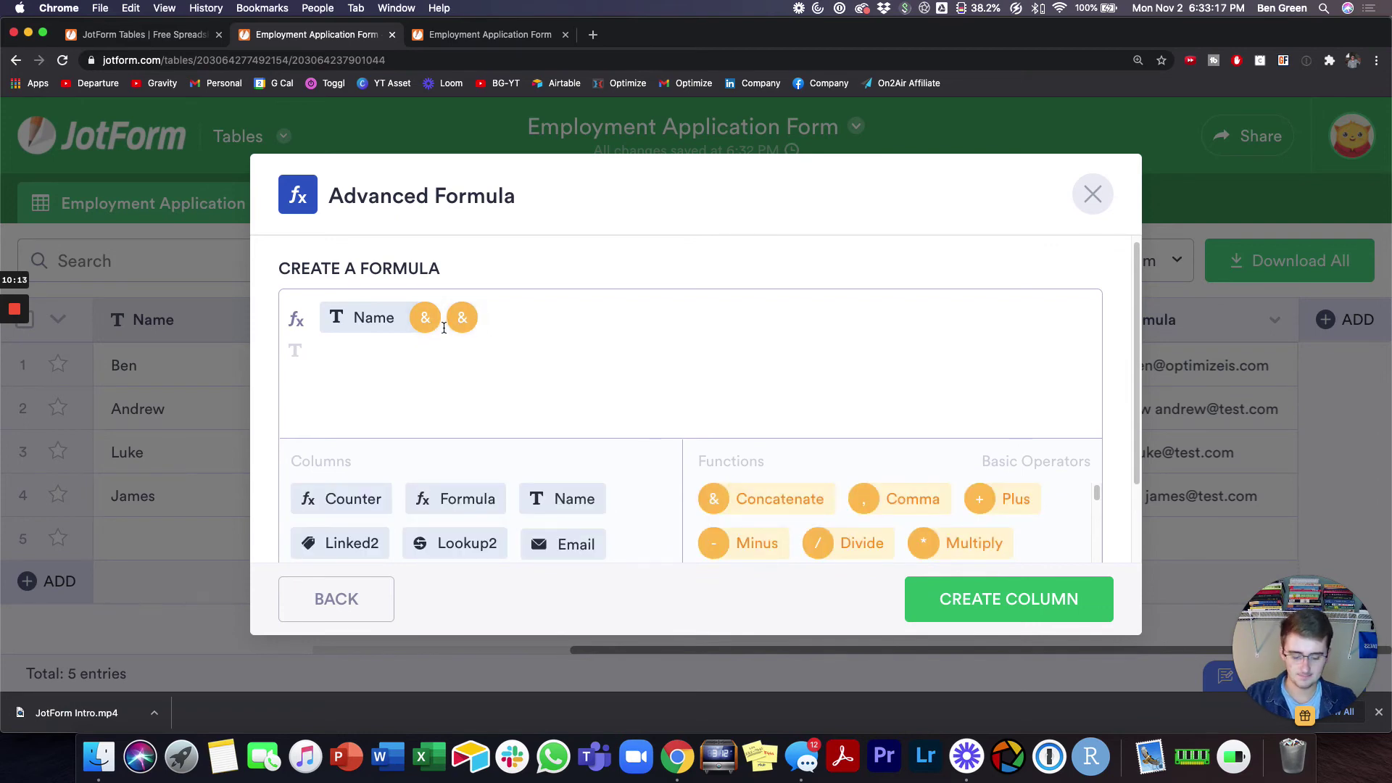
{"action": "key", "text": "quotedbl"}
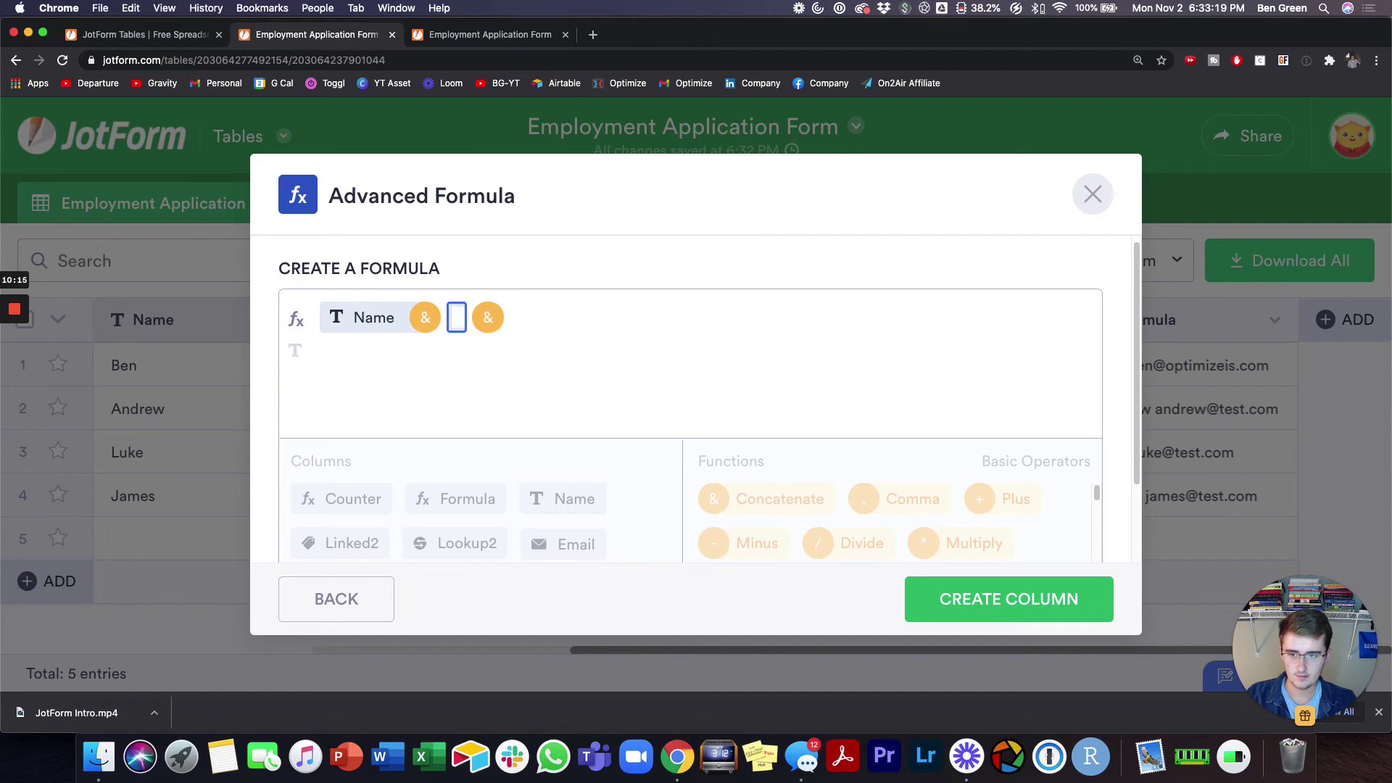
{"action": "left_click", "coordinate": [559, 322]}
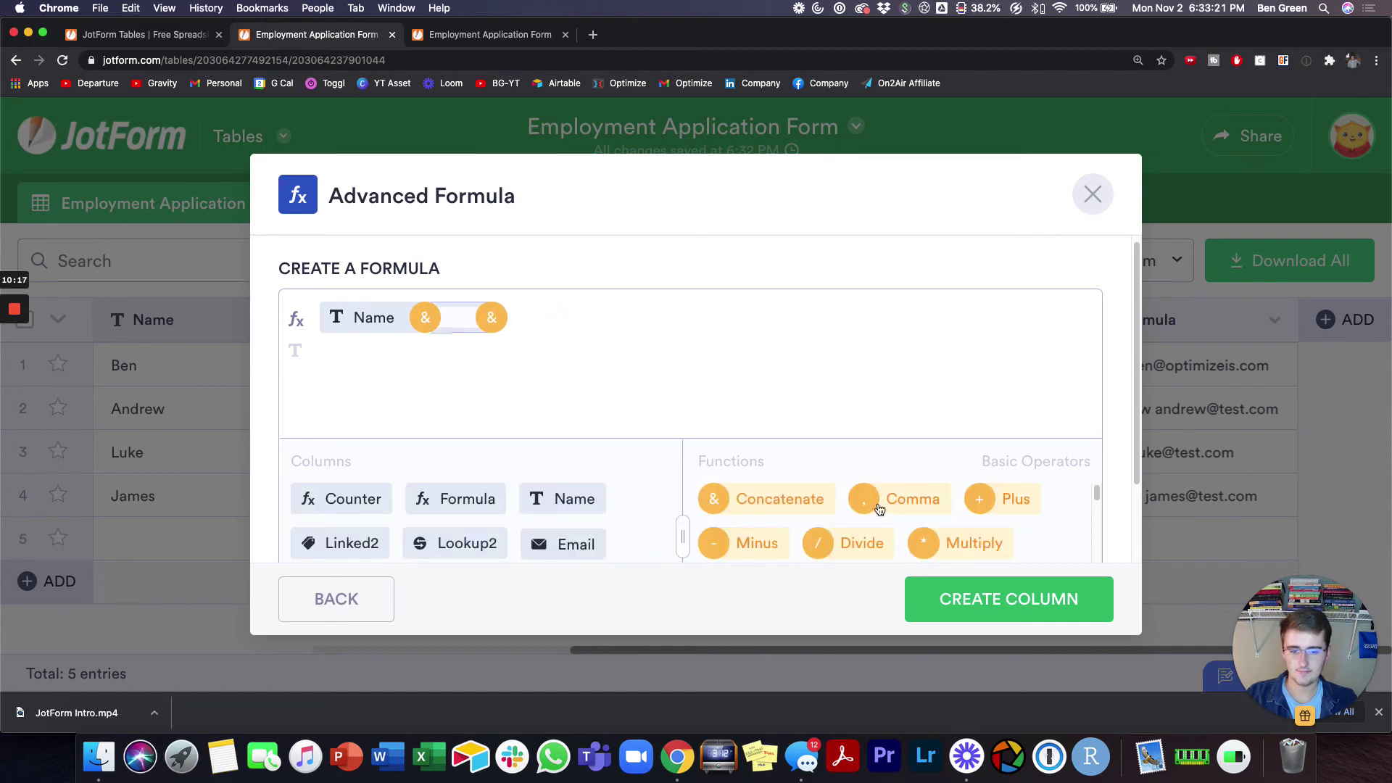
{"action": "left_click", "coordinate": [561, 543]}
{"action": "left_click", "coordinate": [924, 607]}
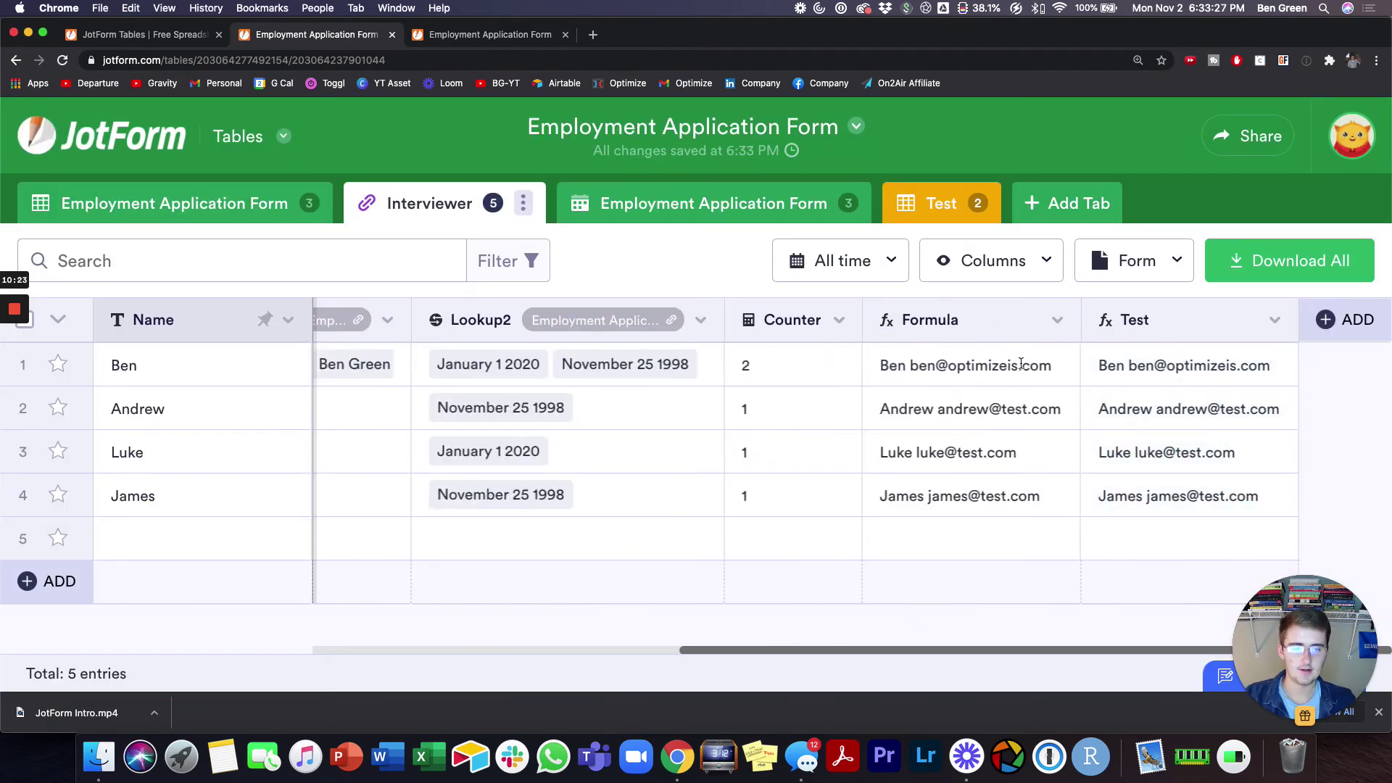
{"action": "left_click", "coordinate": [1330, 320]}
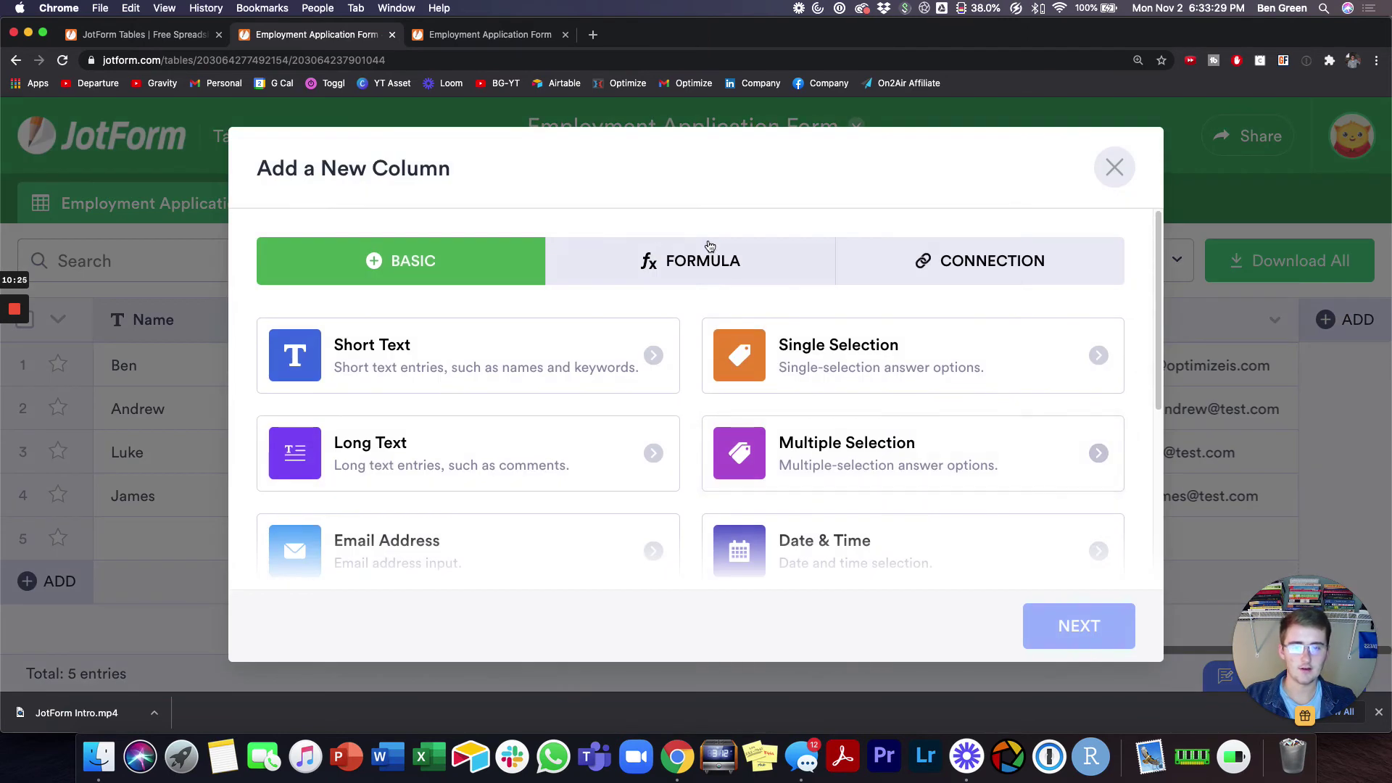
{"action": "left_click", "coordinate": [709, 247]}
{"action": "left_click", "coordinate": [403, 349]}
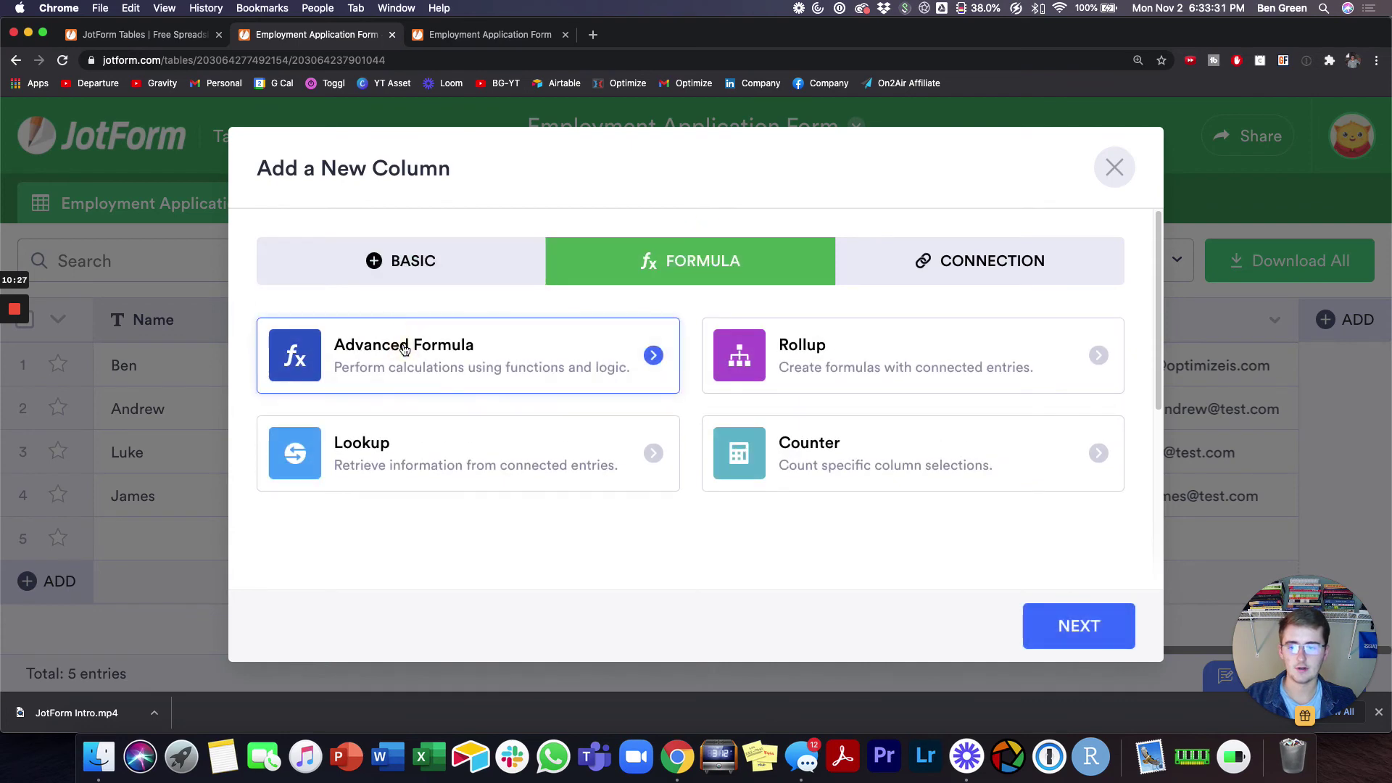
{"action": "left_click", "coordinate": [1073, 626]}
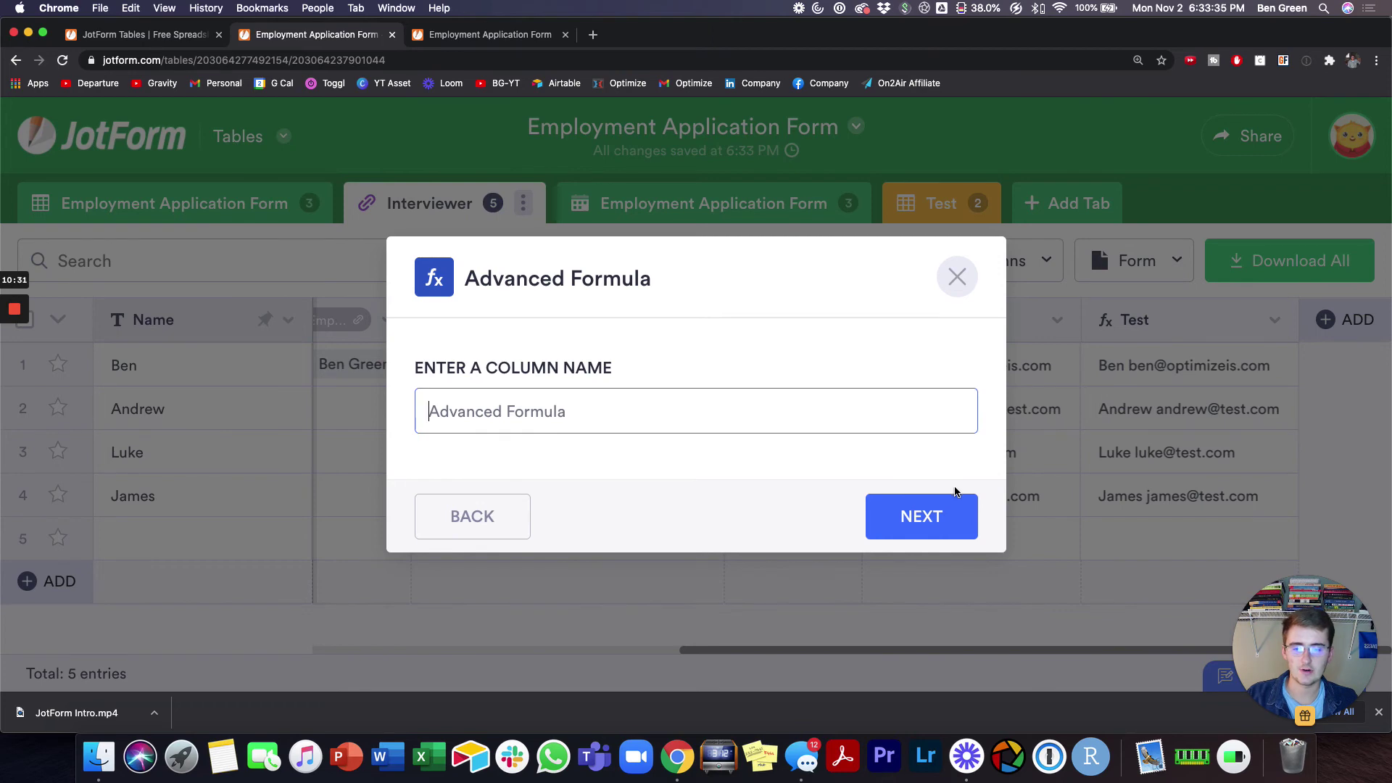
{"action": "left_click", "coordinate": [935, 515]}
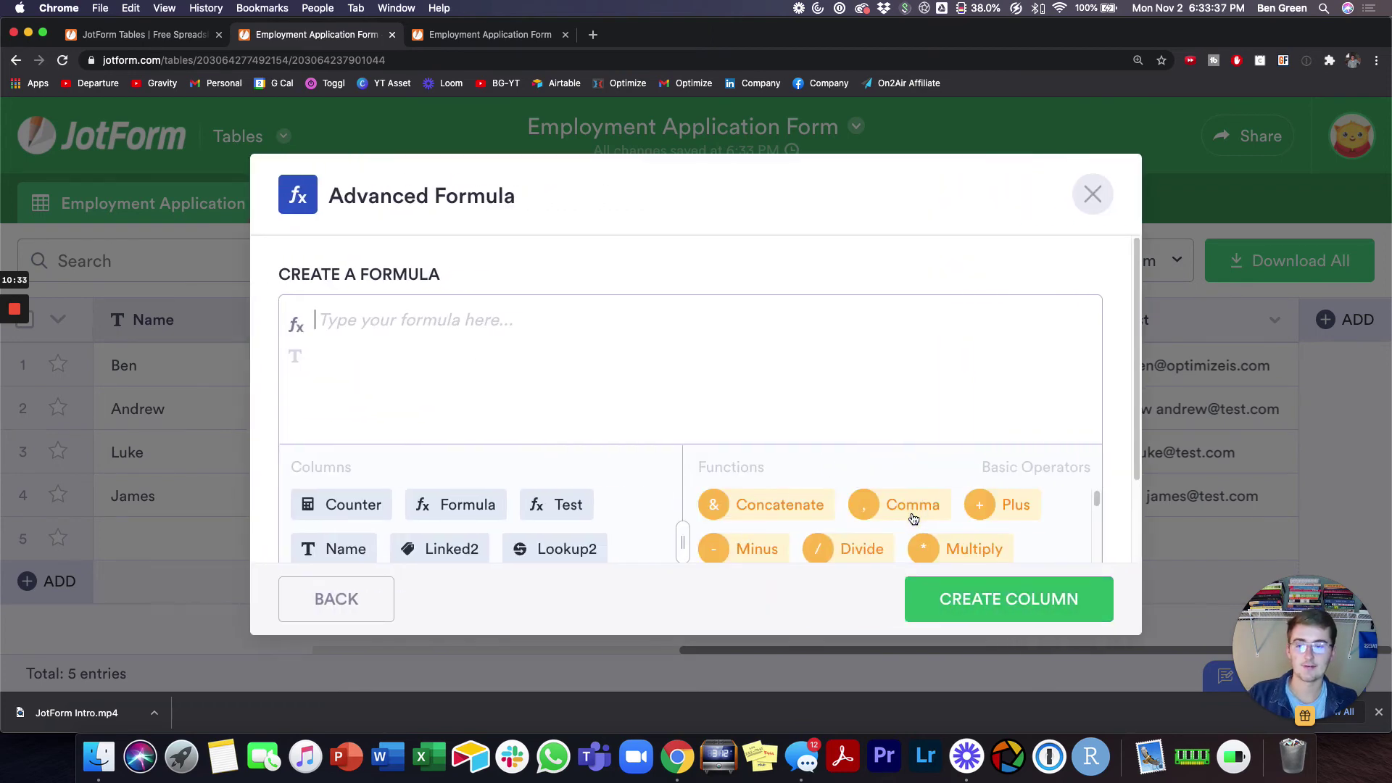
{"action": "scroll", "coordinate": [906, 507], "scroll_direction": "down", "scroll_amount": 4}
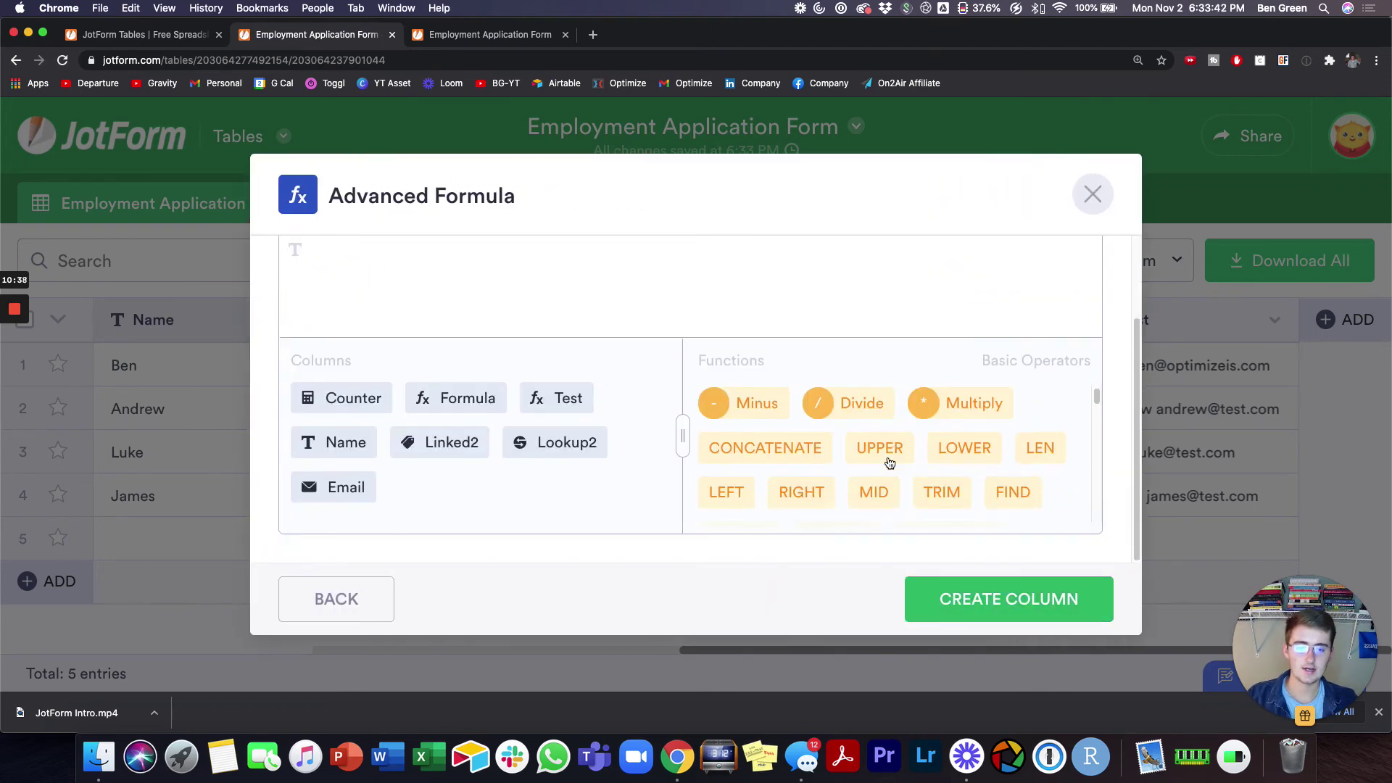
{"action": "scroll", "coordinate": [889, 463], "scroll_direction": "down", "scroll_amount": 6}
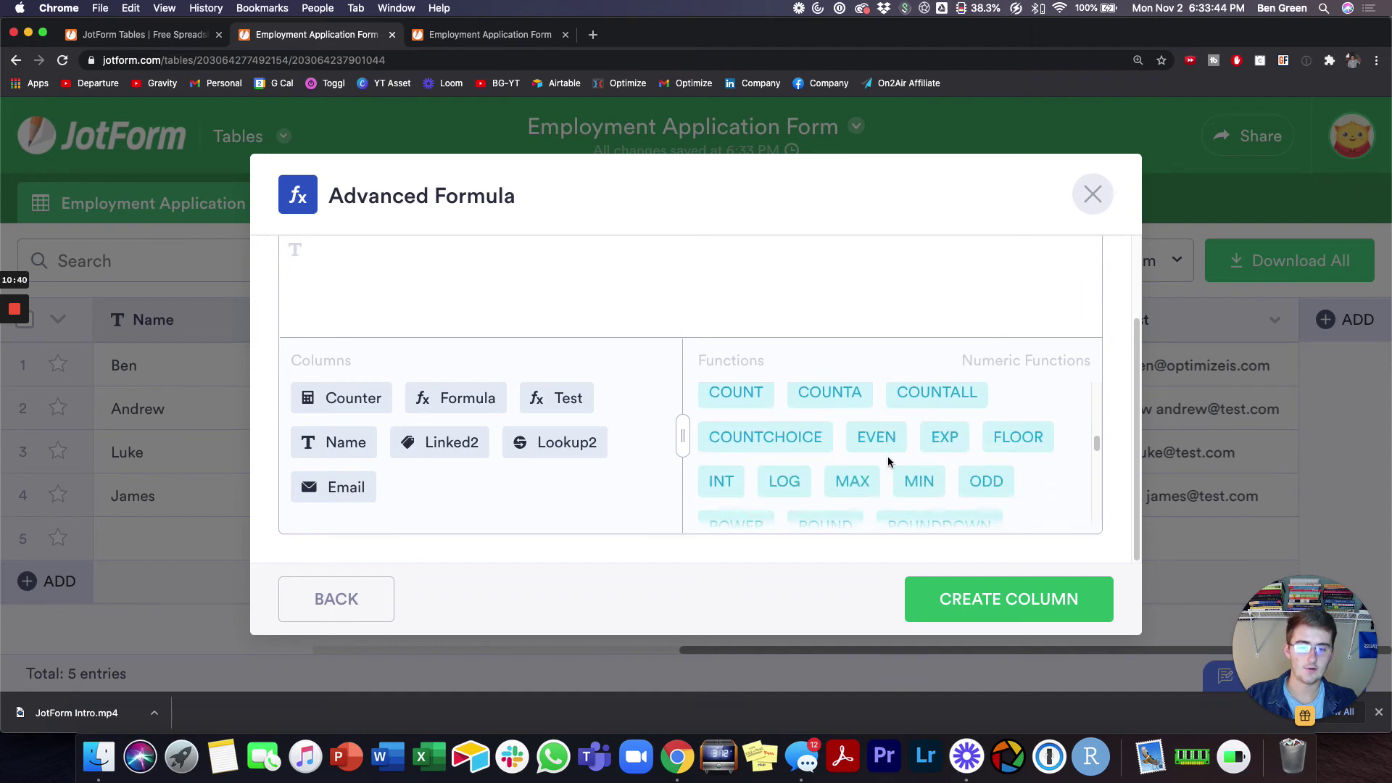
{"action": "scroll", "coordinate": [890, 463], "scroll_direction": "down", "scroll_amount": 8}
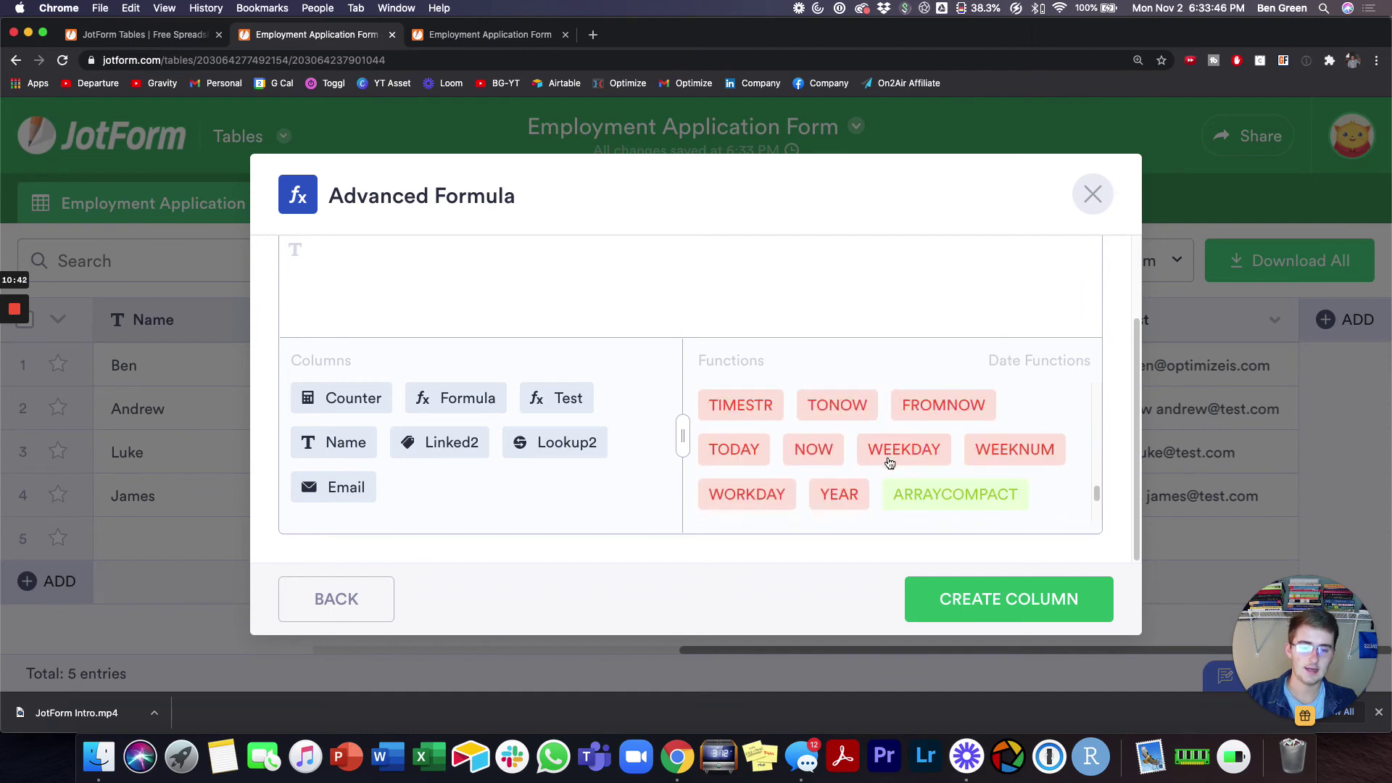
{"action": "scroll", "coordinate": [889, 463], "scroll_direction": "down", "scroll_amount": 6}
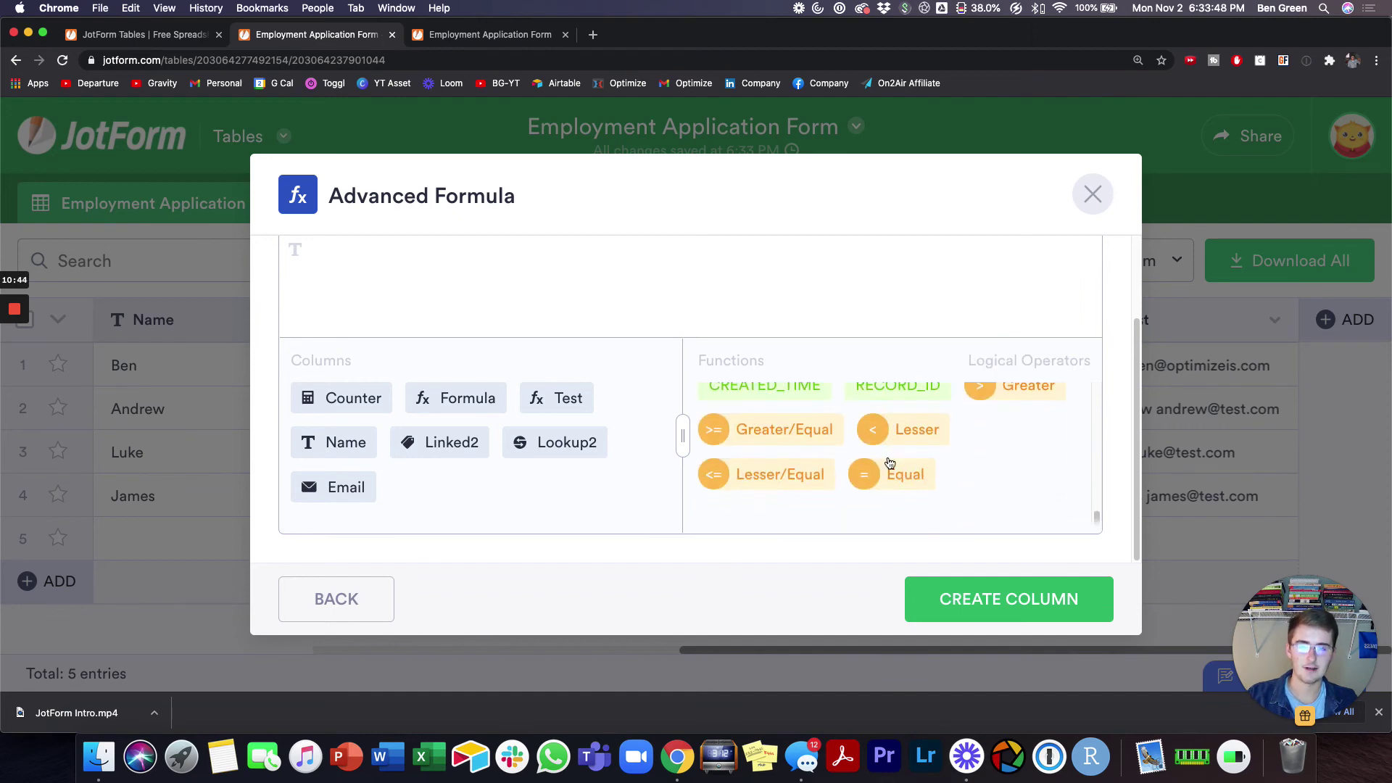
{"action": "left_click", "coordinate": [1092, 193]}
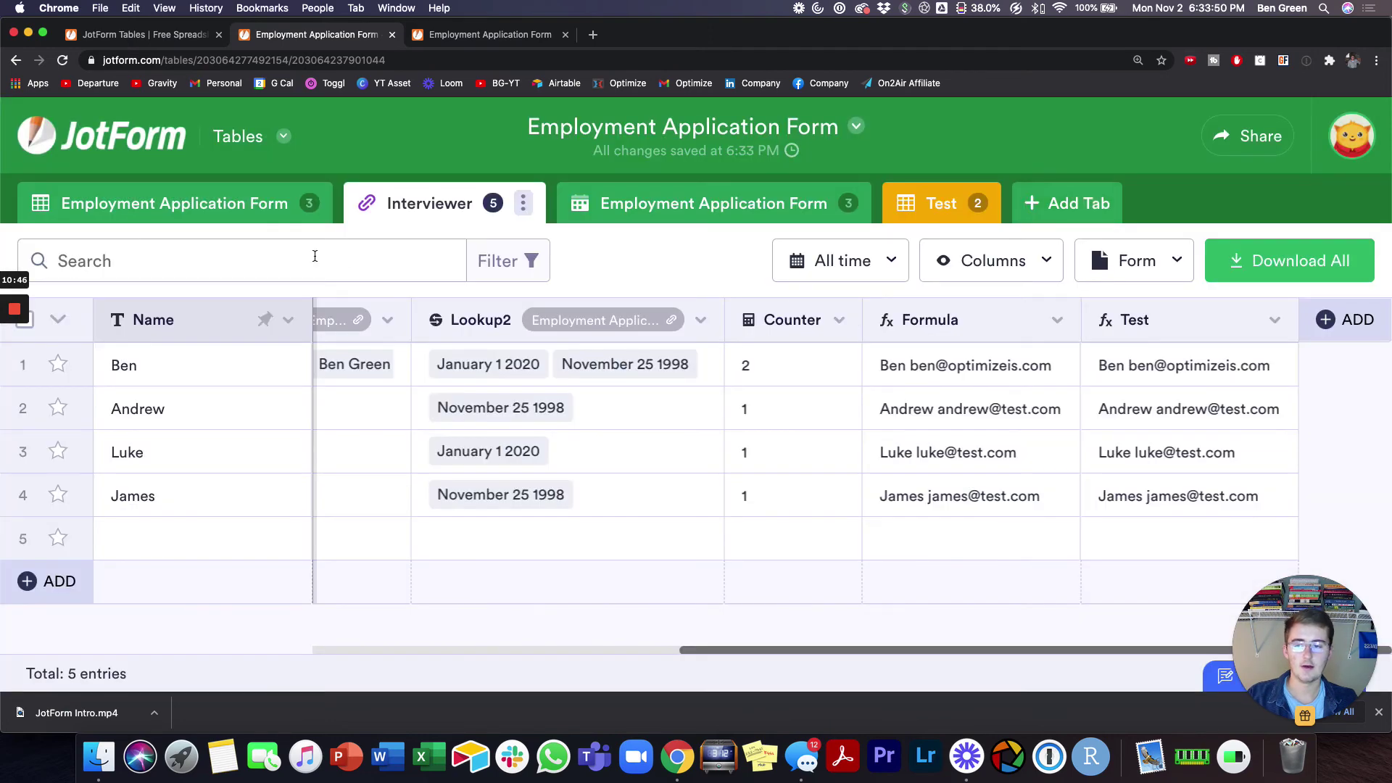
Step: Add a Short Text column named 'test' after Submission ID on the first Employment Application Form tab
{"action": "left_click", "coordinate": [210, 203]}
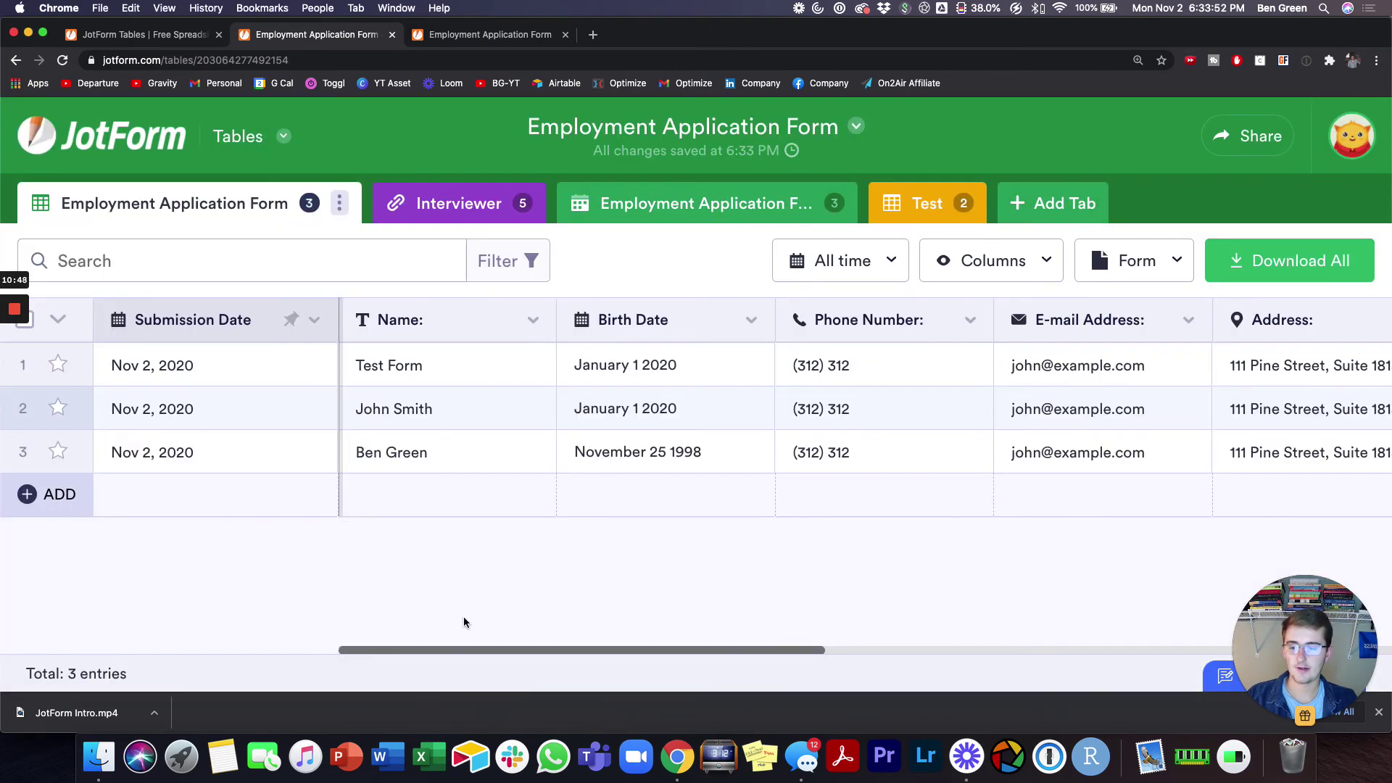
{"action": "left_click_drag", "start_coordinate": [451, 648], "coordinate": [1381, 650]}
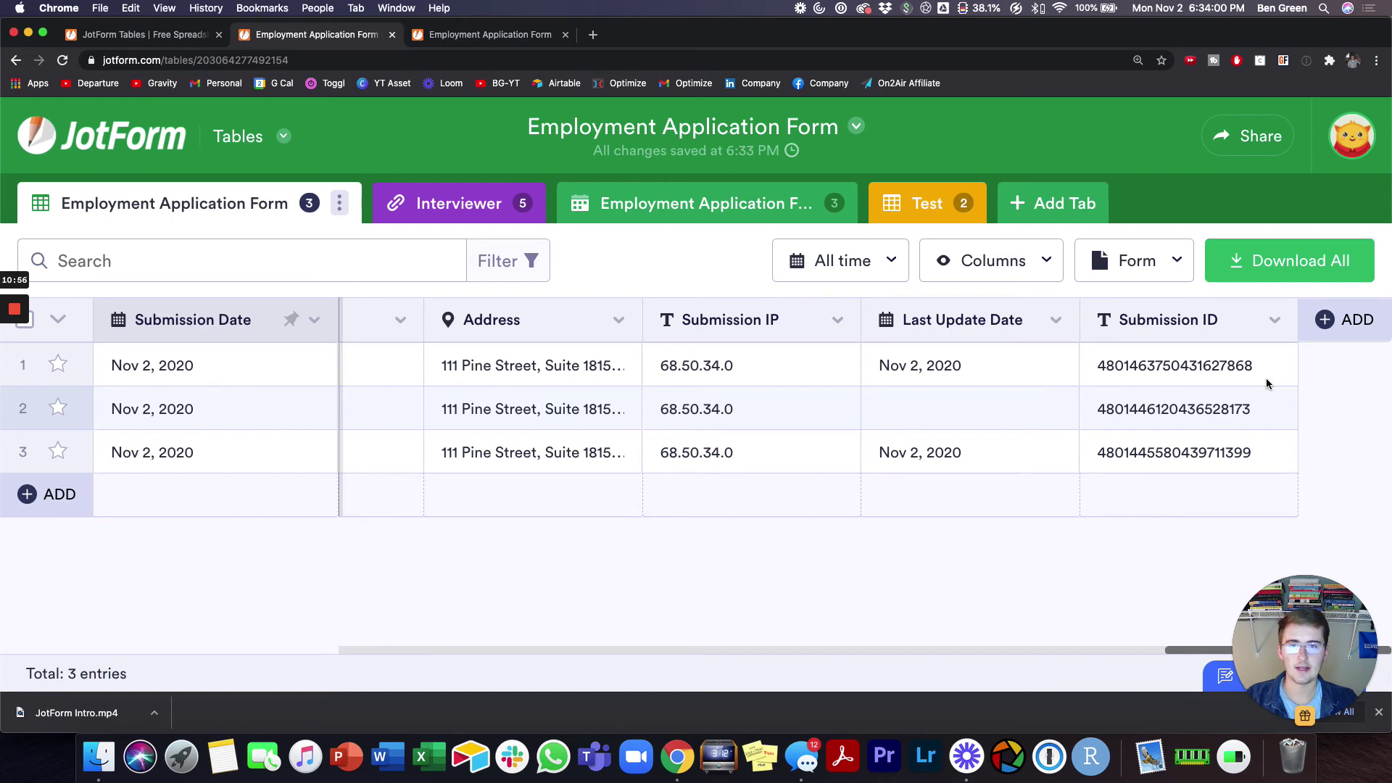
{"action": "left_click", "coordinate": [1352, 321]}
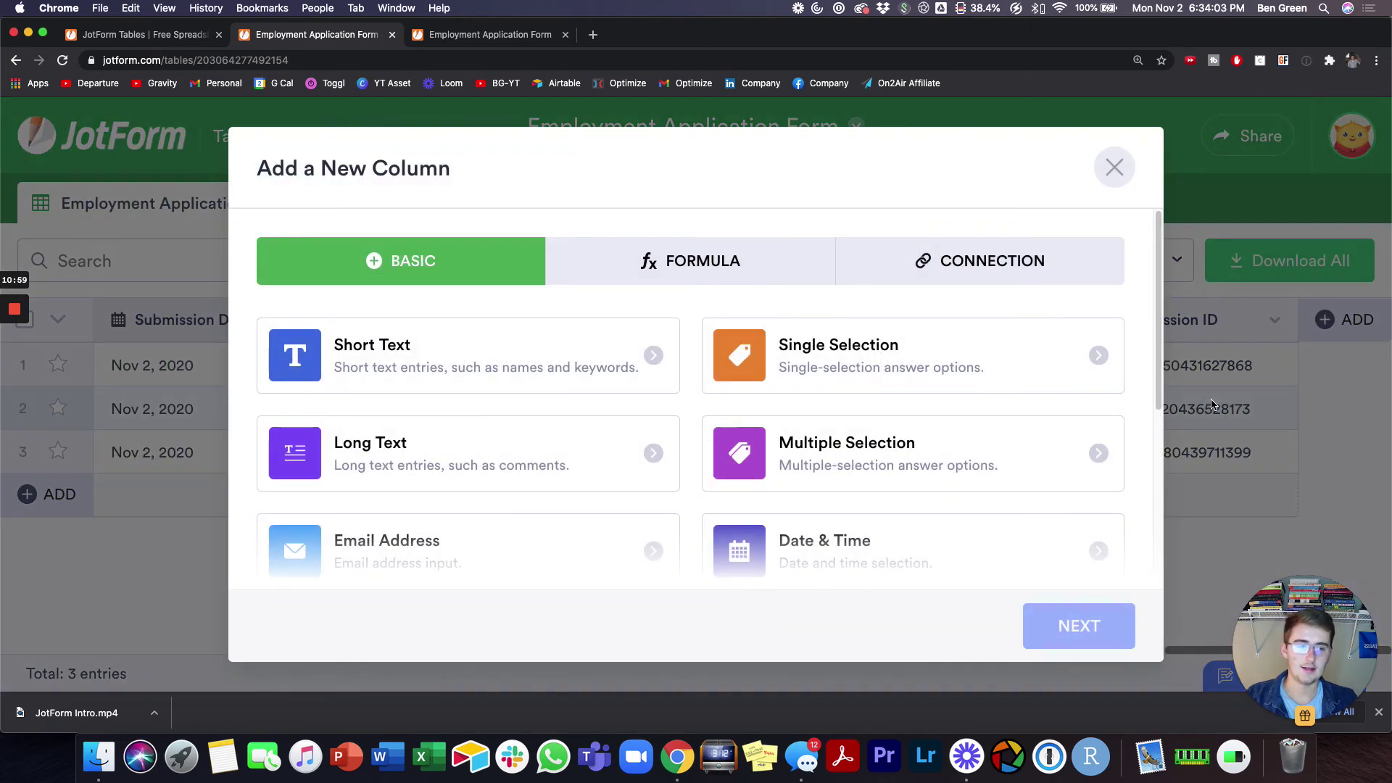
{"action": "left_click", "coordinate": [494, 371]}
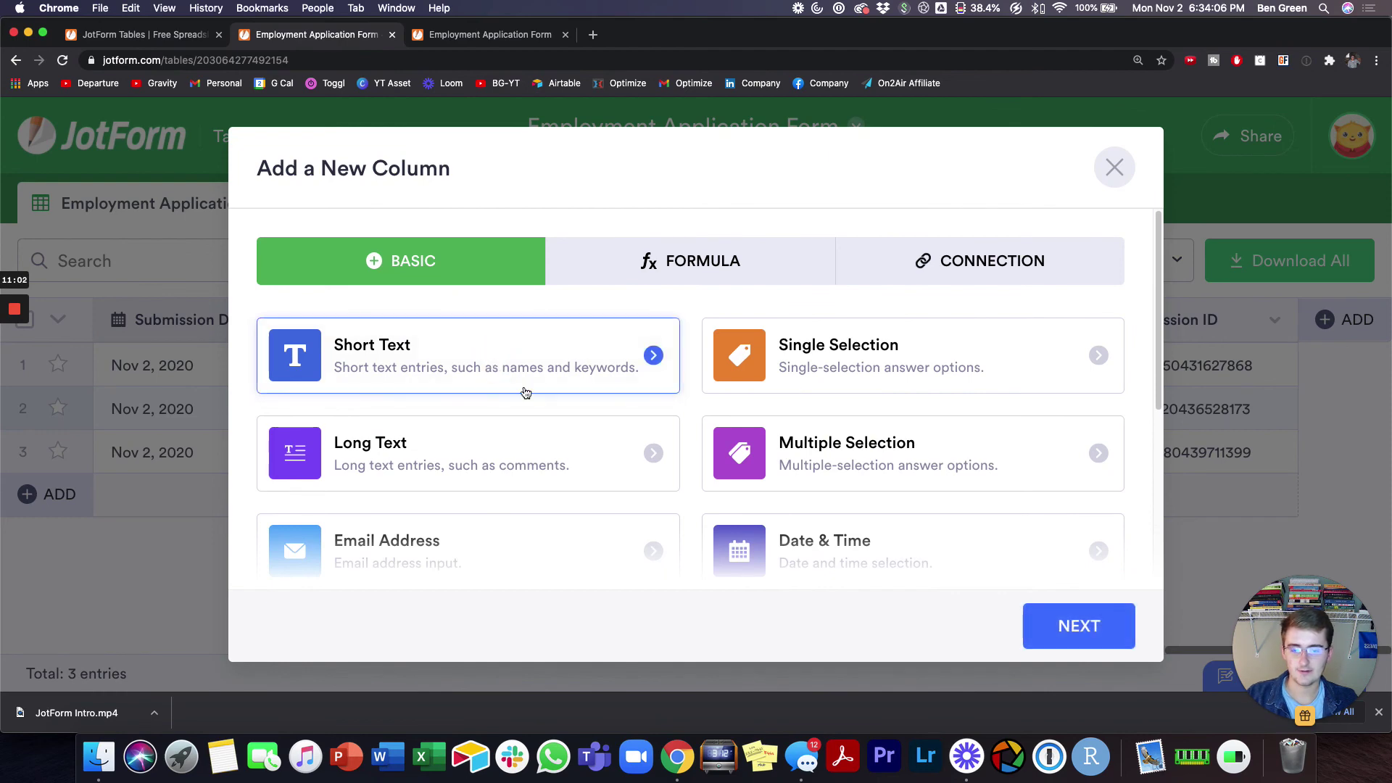
{"action": "left_click", "coordinate": [1072, 630]}
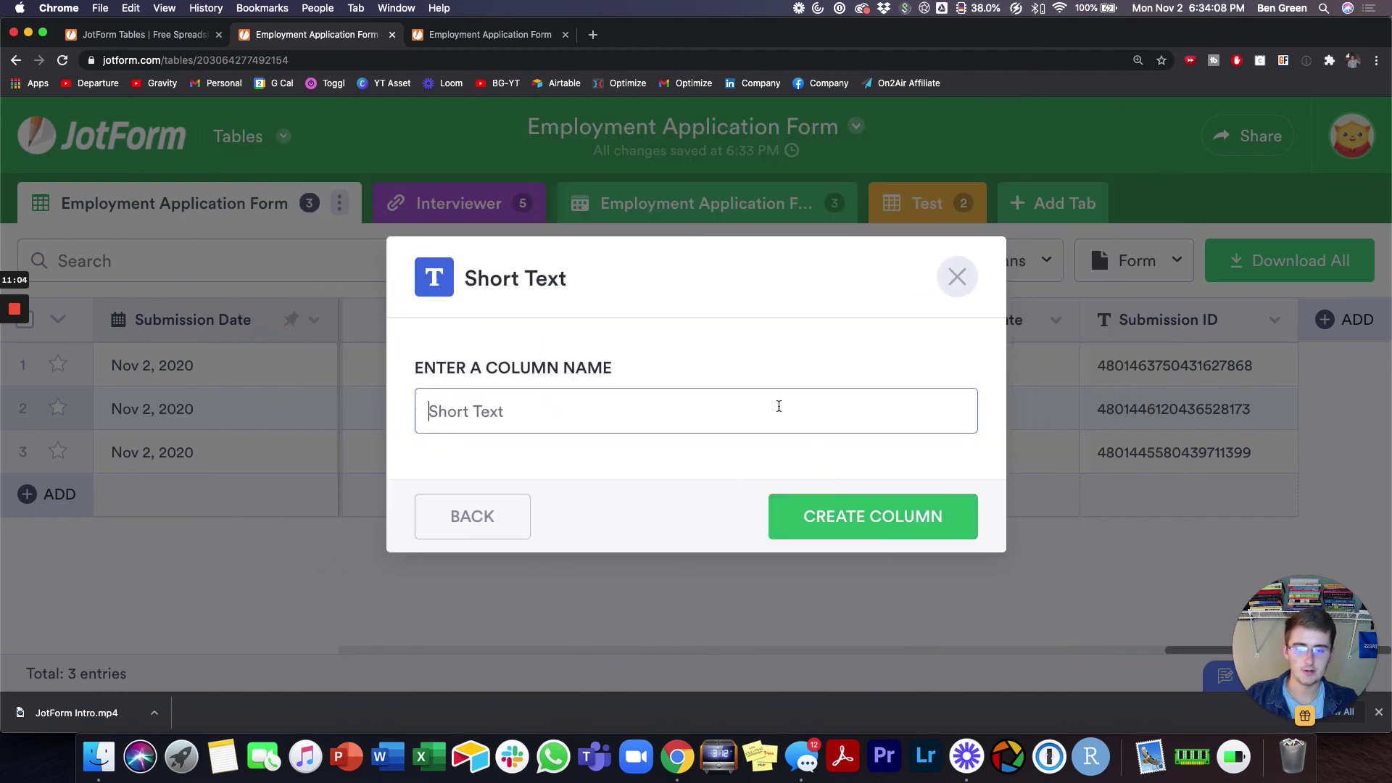
{"action": "type", "text": "test"}
{"action": "key", "text": "Return"}
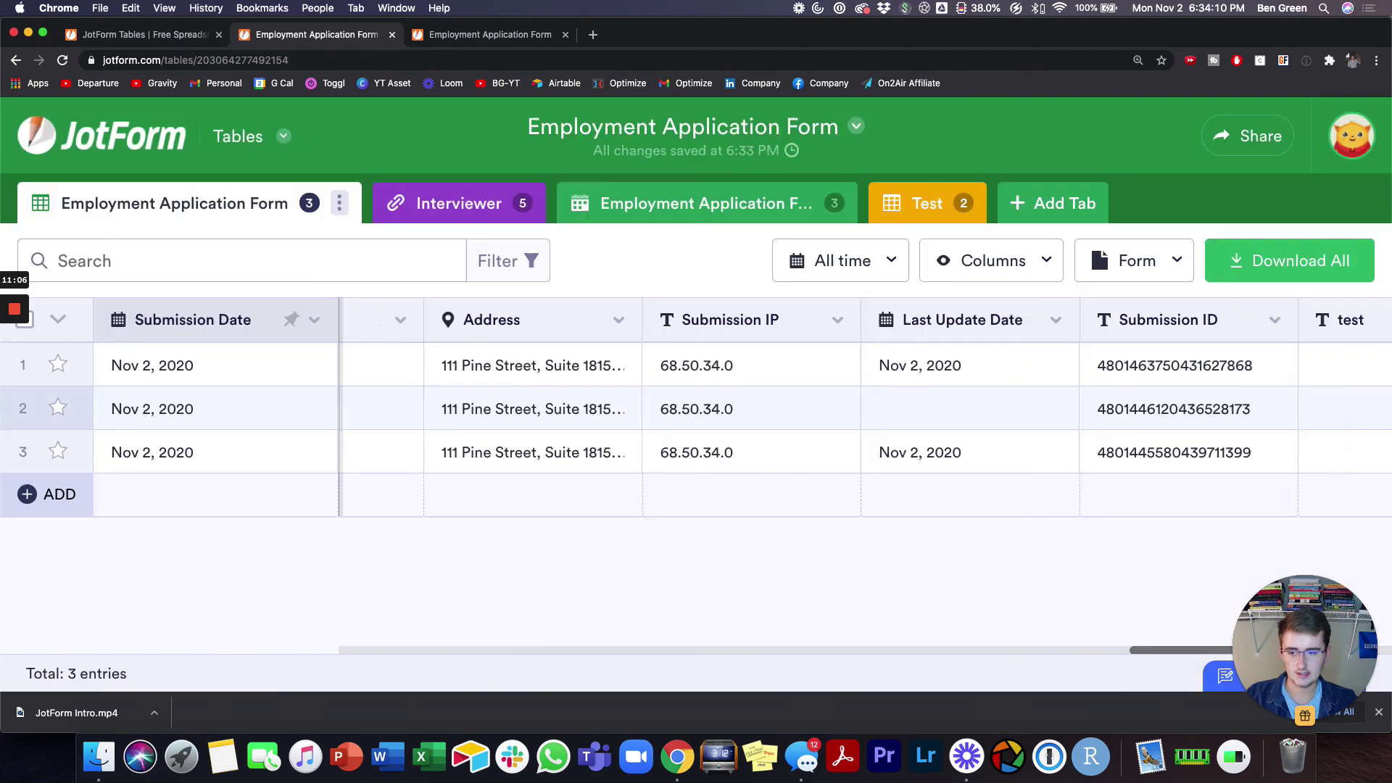
Step: Enter 'good', 'bad' and 'worse' in rows 1–3 of the test column
{"action": "left_click", "coordinate": [1181, 364]}
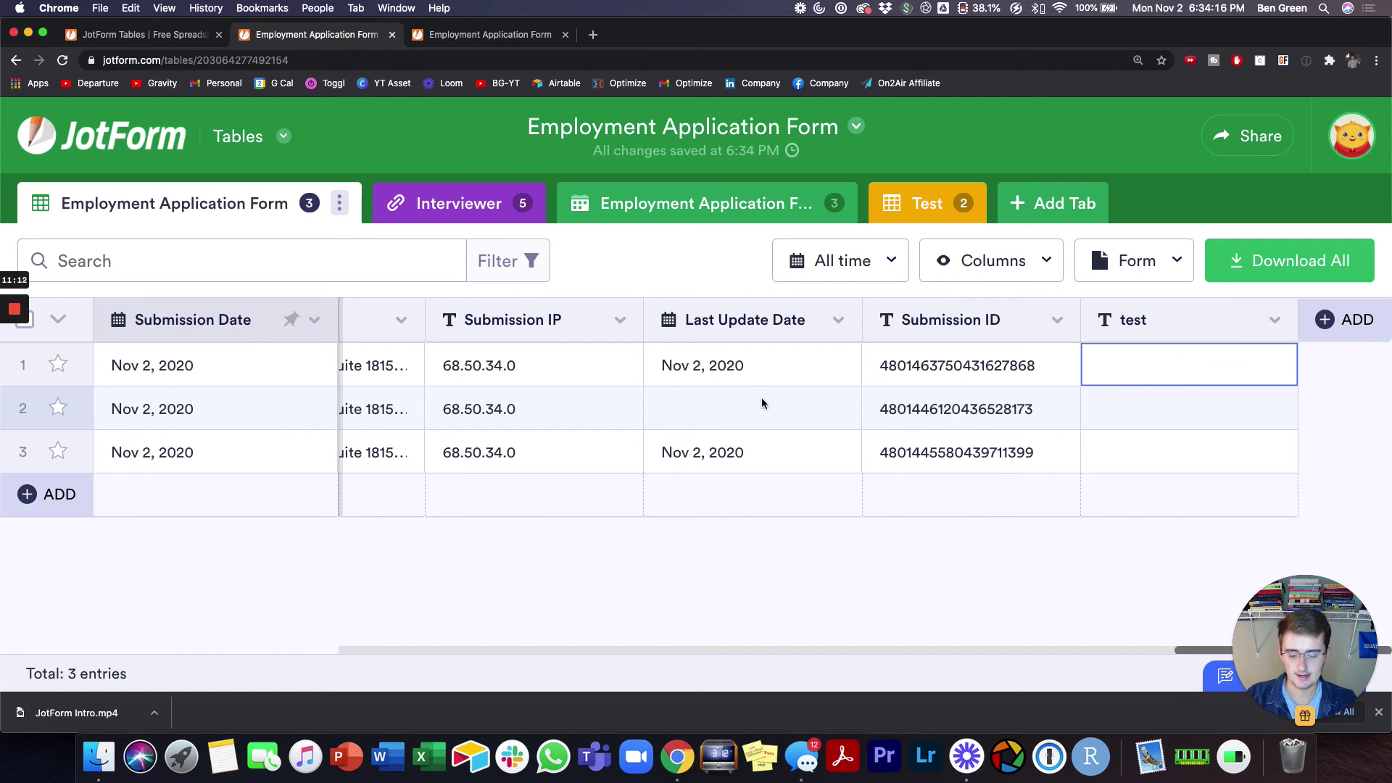
{"action": "type", "text": "te"}
{"action": "key", "text": "BackSpace"}
{"action": "key", "text": "BackSpace"}
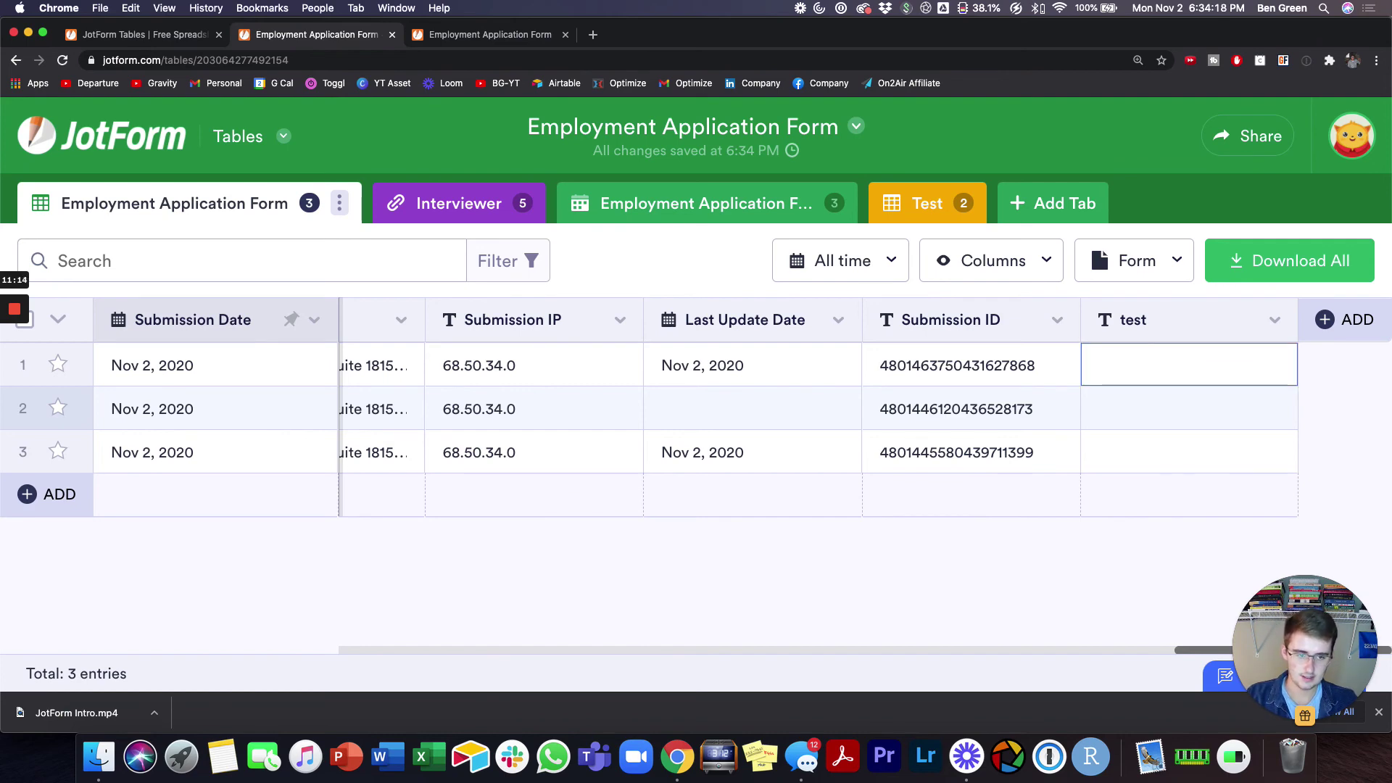
{"action": "type", "text": "good"}
{"action": "key", "text": "Return"}
{"action": "type", "text": "bad"}
{"action": "key", "text": "Return"}
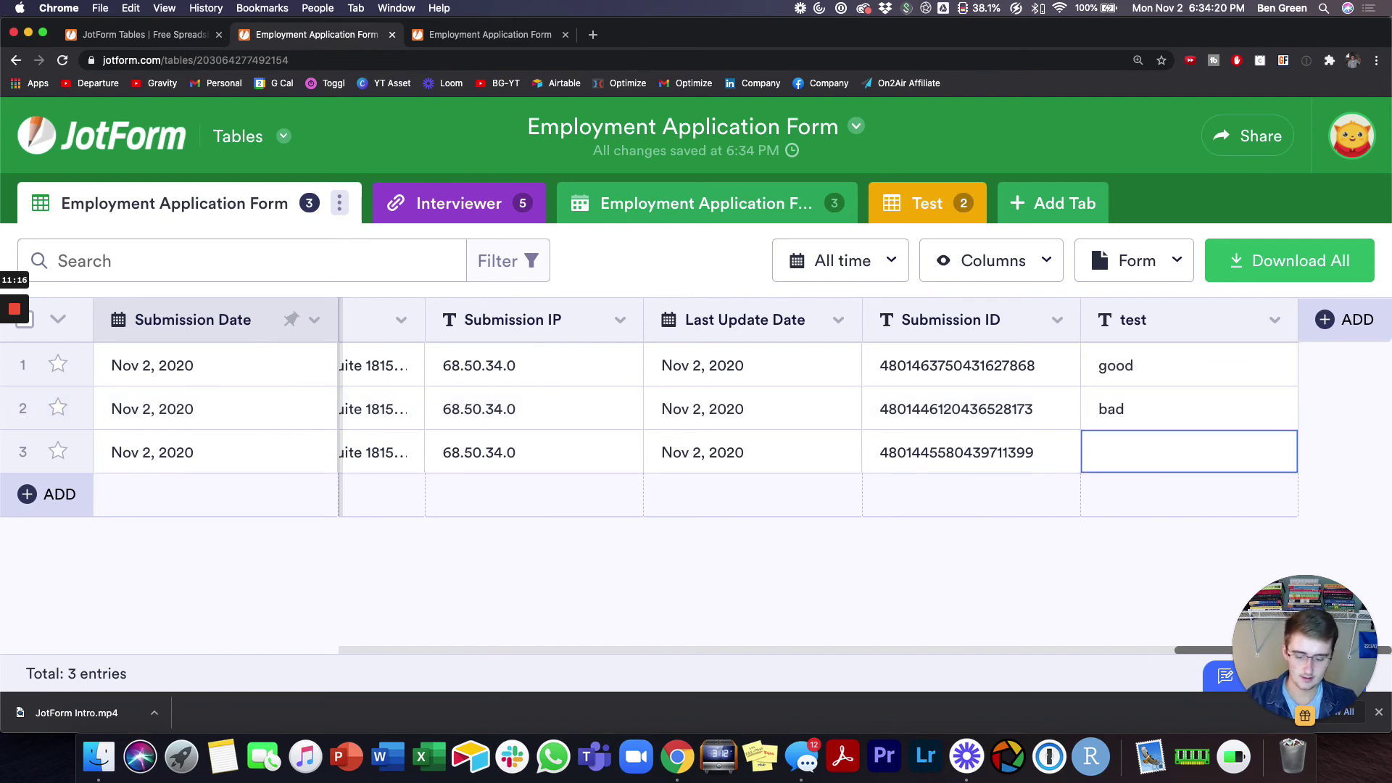
{"action": "type", "text": "worse"}
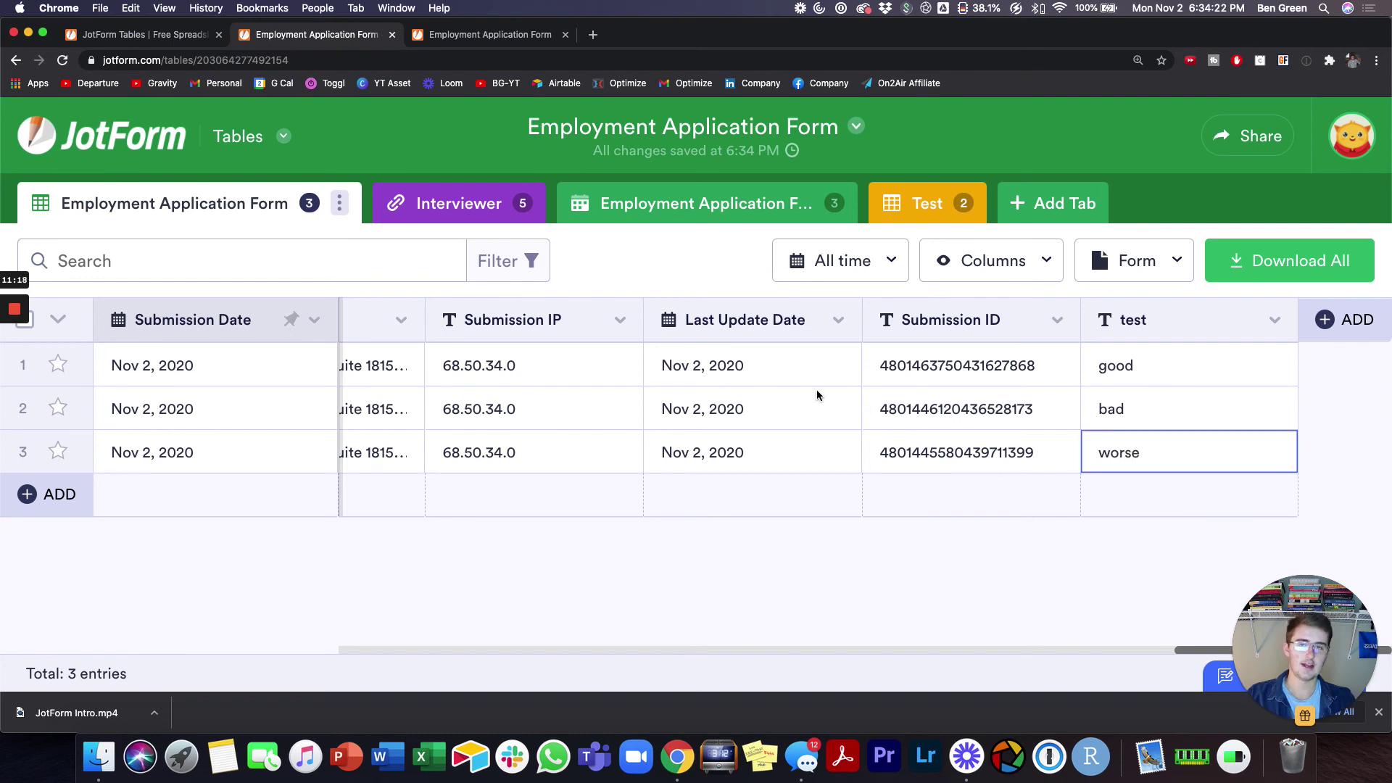